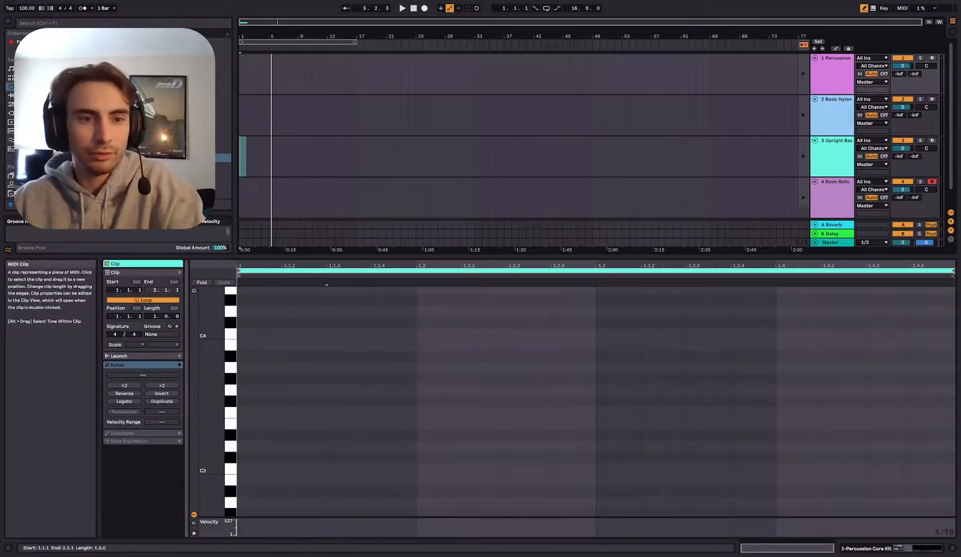
# Step: Replace the clip on the Upright Bass track with a new one-bar MIDI clip looped out to bar 17
pyautogui.click(243, 140)
pyautogui.click(243, 140)
pyautogui.press('Delete')
pyautogui.click(242, 143)
pyautogui.hotkey('ctrl', 'shift', 'm')
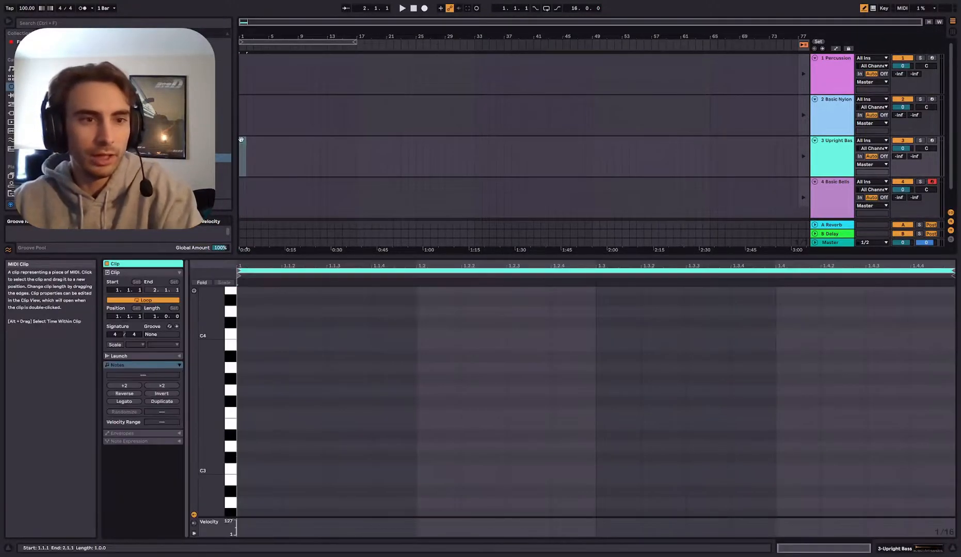
pyautogui.moveTo(245, 138); pyautogui.dragTo(356, 138)
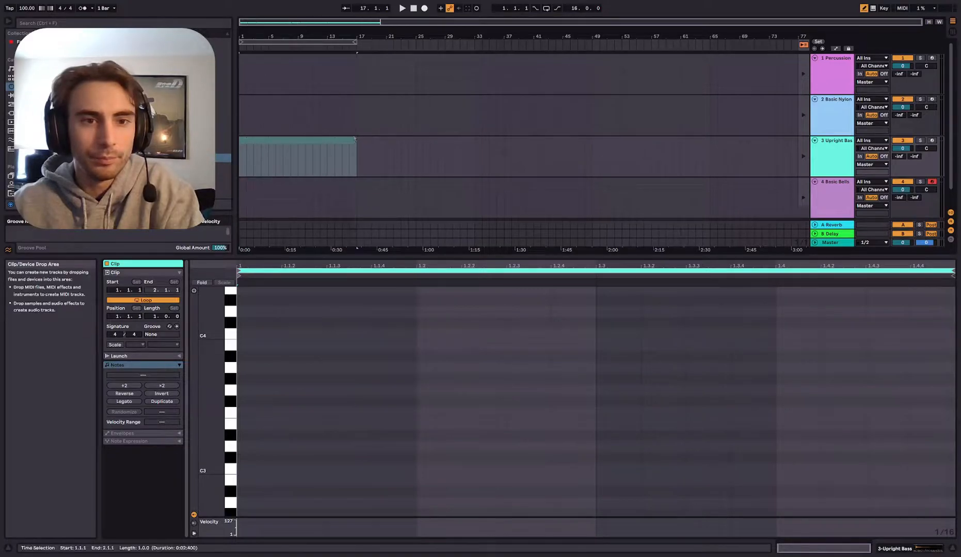
pyautogui.click(297, 141)
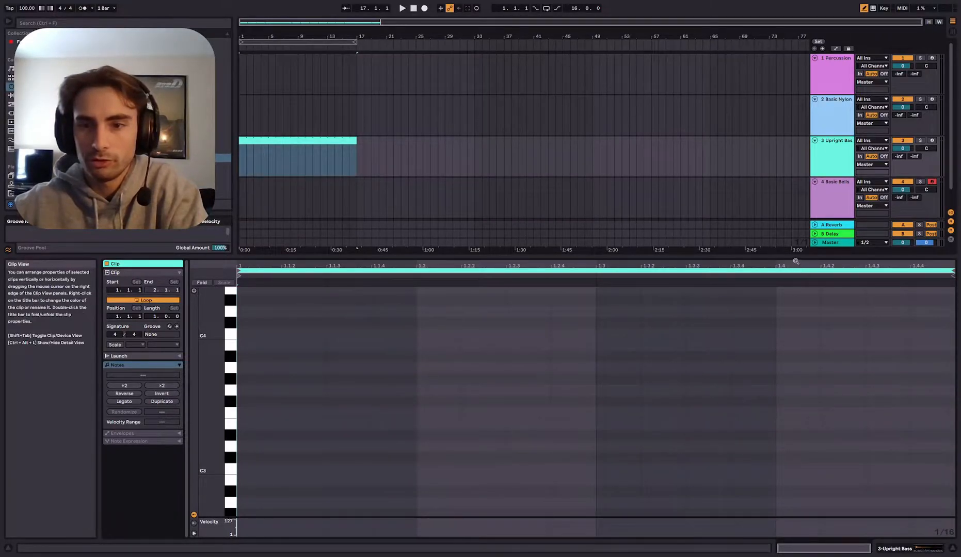
# Step: Set the bass clip's loop length to 4 bars and turn on its C Major scale
pyautogui.moveTo(797, 261)
pyautogui.mouseDown()
pyautogui.moveTo(797, 272)
pyautogui.moveTo(795, 265)
pyautogui.mouseUp()
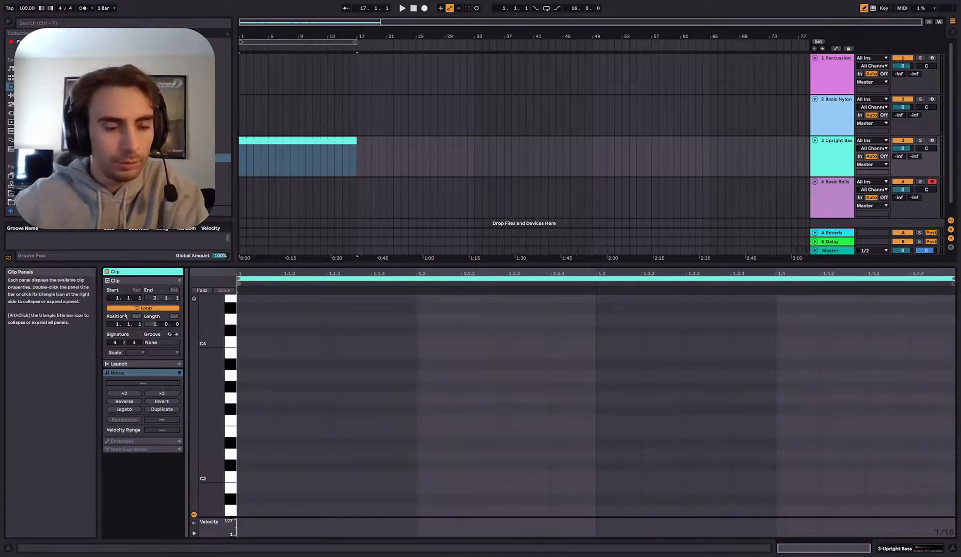
pyautogui.write('4')
pyautogui.press('Return')
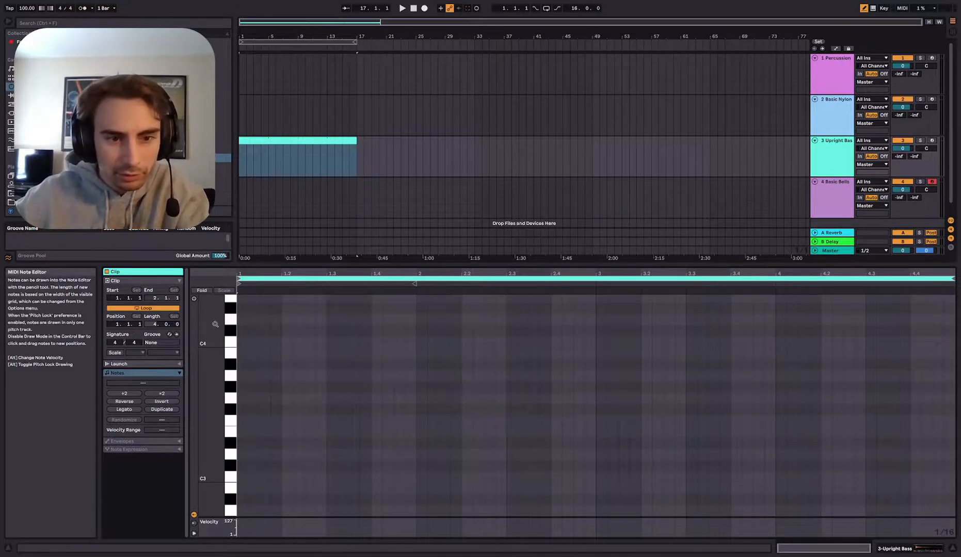
pyautogui.moveTo(344, 264); pyautogui.dragTo(345, 259)
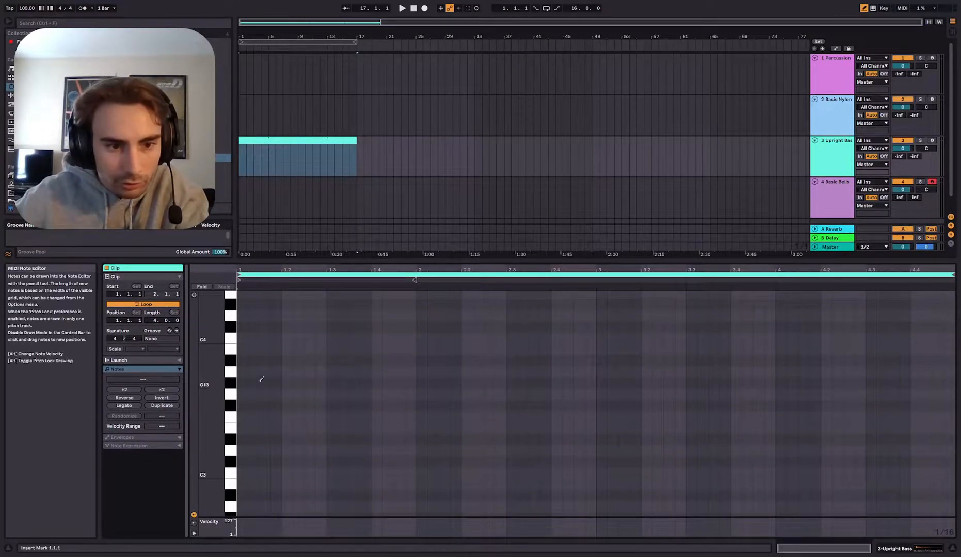
pyautogui.scroll(-4, 248, 419)
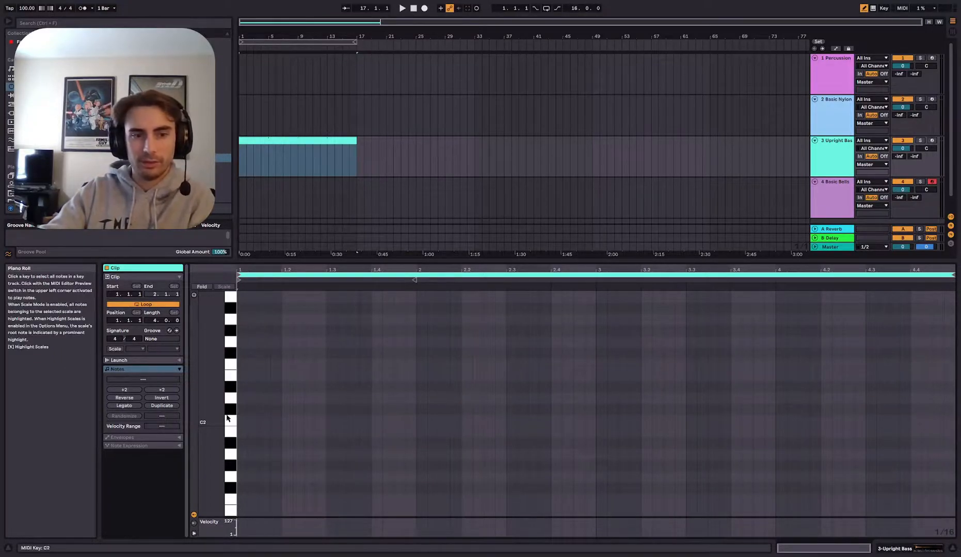
pyautogui.click(119, 351)
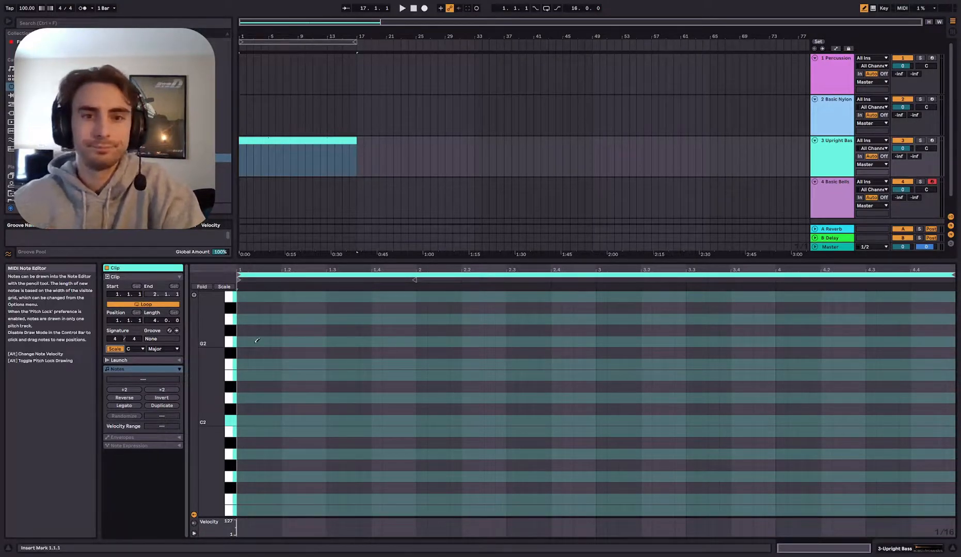
# Step: Fill the bass clip's four bars with one-bar notes C2, E2, G2 and D2, and play the line back
pyautogui.click(244, 419)
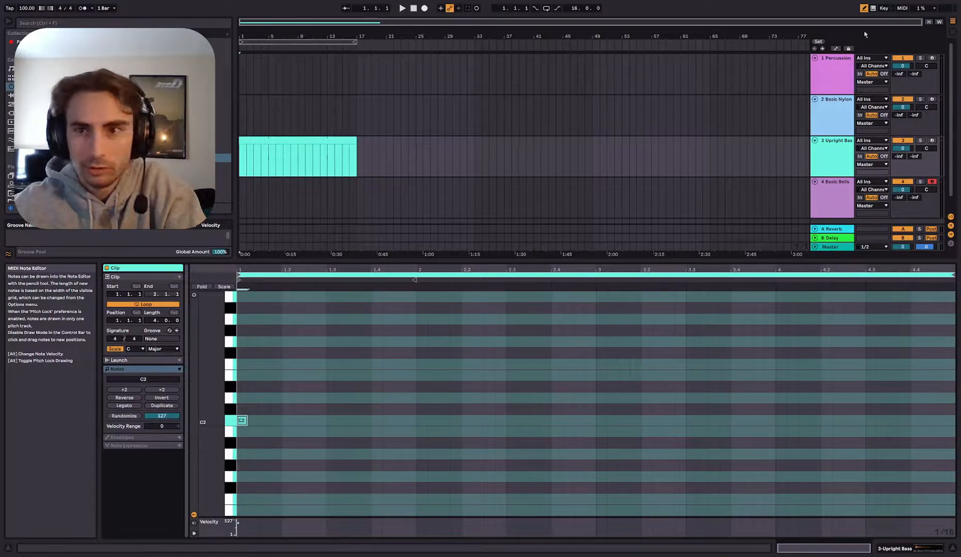
pyautogui.click(863, 8)
pyautogui.moveTo(246, 421); pyautogui.dragTo(416, 418)
pyautogui.moveTo(359, 422); pyautogui.dragTo(851, 400)
pyautogui.press('space')
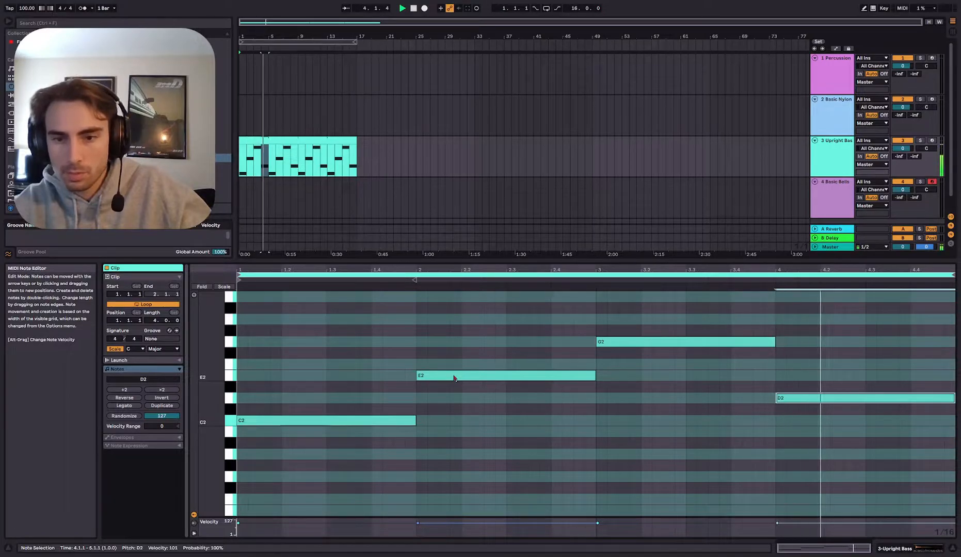
pyautogui.click(407, 422)
pyautogui.press('space')
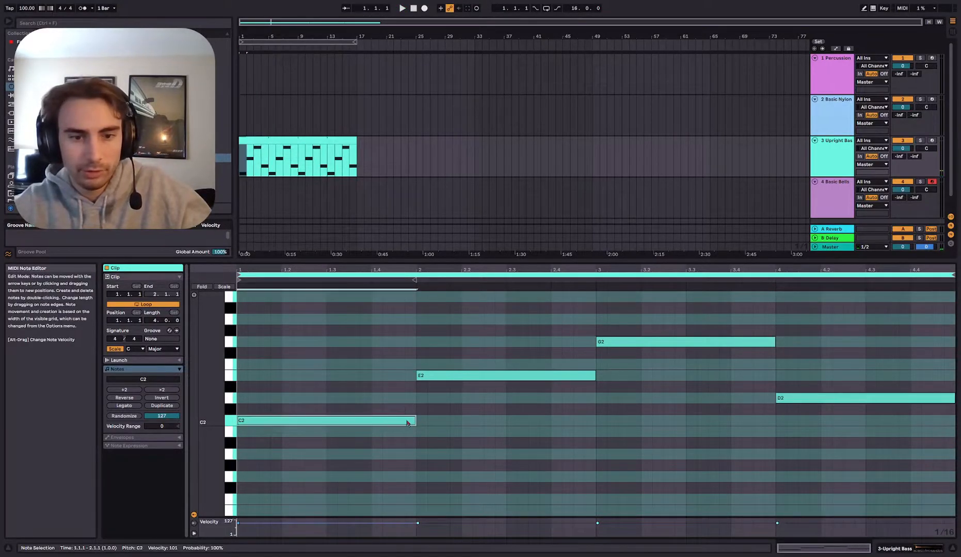
pyautogui.hotkey('ctrl', 'a')
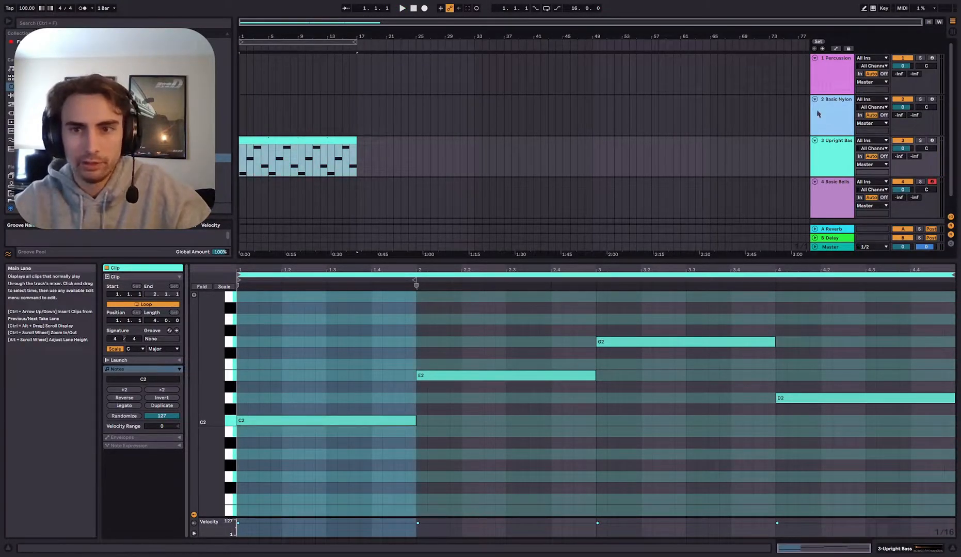
# Step: Create a one-bar MIDI clip at the start of the Percussion track and loop it out to bar 17
pyautogui.click(267, 91)
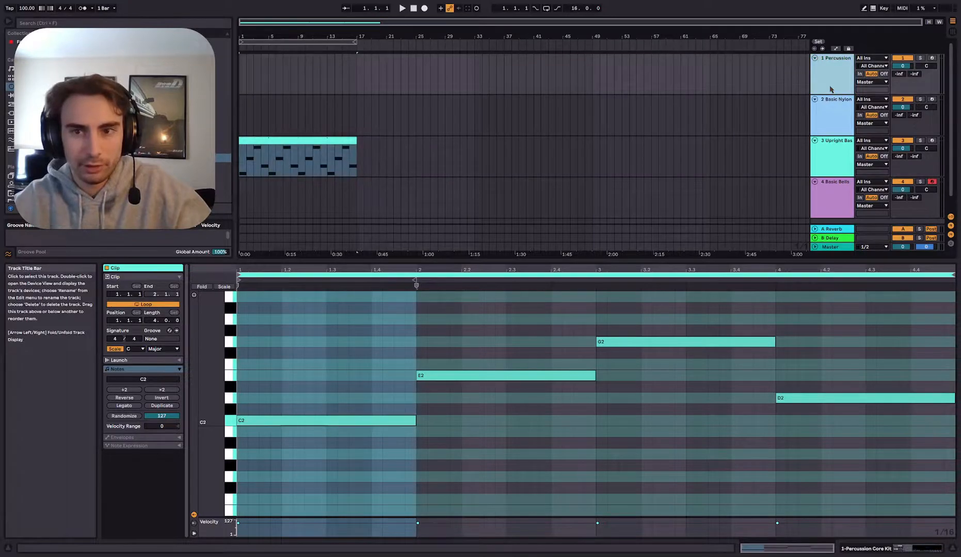
pyautogui.doubleClick(242, 70)
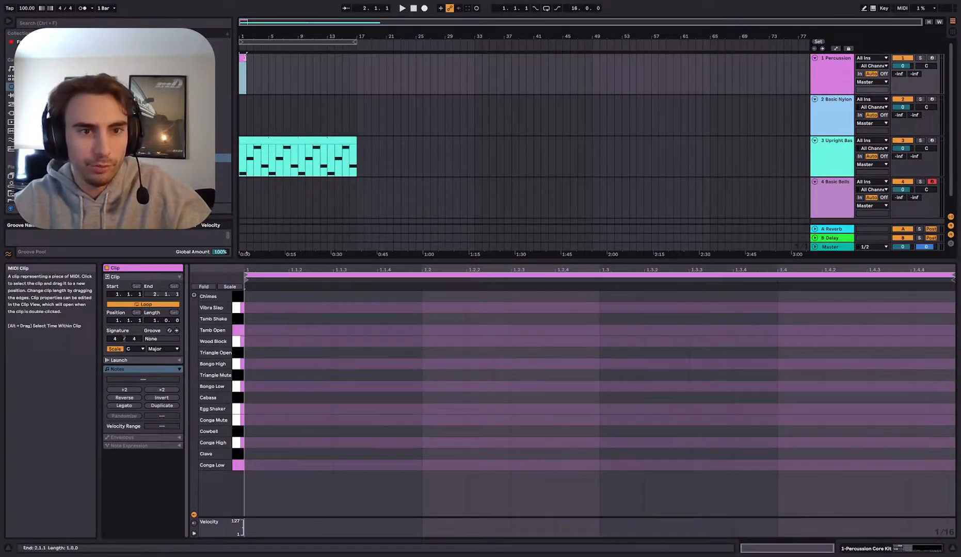
pyautogui.moveTo(247, 60); pyautogui.dragTo(356, 60)
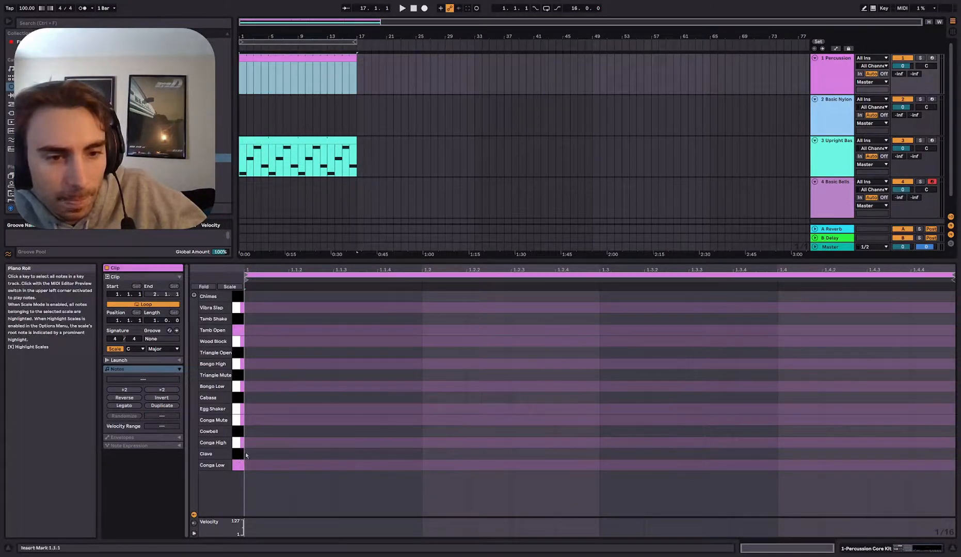
# Step: Draw Cabasa hits on every sixteenth of the percussion bar and audition them
pyautogui.doubleClick(254, 398)
pyautogui.press('b')
pyautogui.moveTo(297, 397); pyautogui.dragTo(922, 398)
pyautogui.press('space')
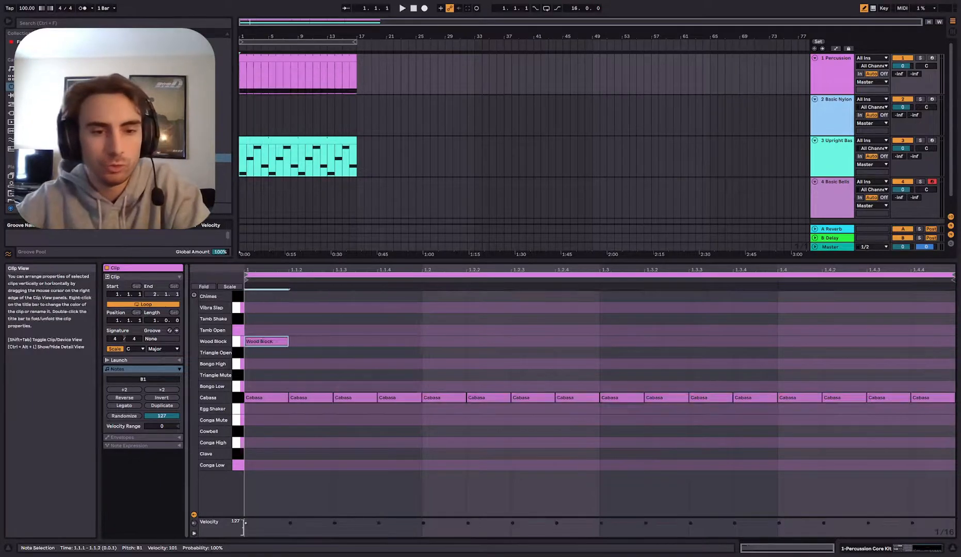
# Step: Complete the Wood Block pattern with hits at 1.1.4, 1.2.1, 1.2.4, 1.3.4 and 1.4.1, and play it back
pyautogui.click(406, 341)
pyautogui.click(436, 341)
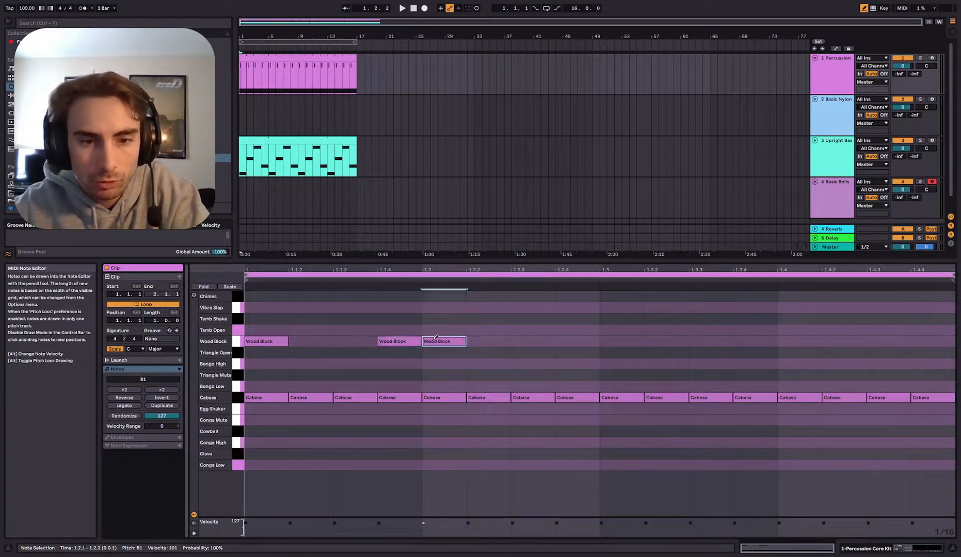
pyautogui.click(582, 340)
pyautogui.click(755, 341)
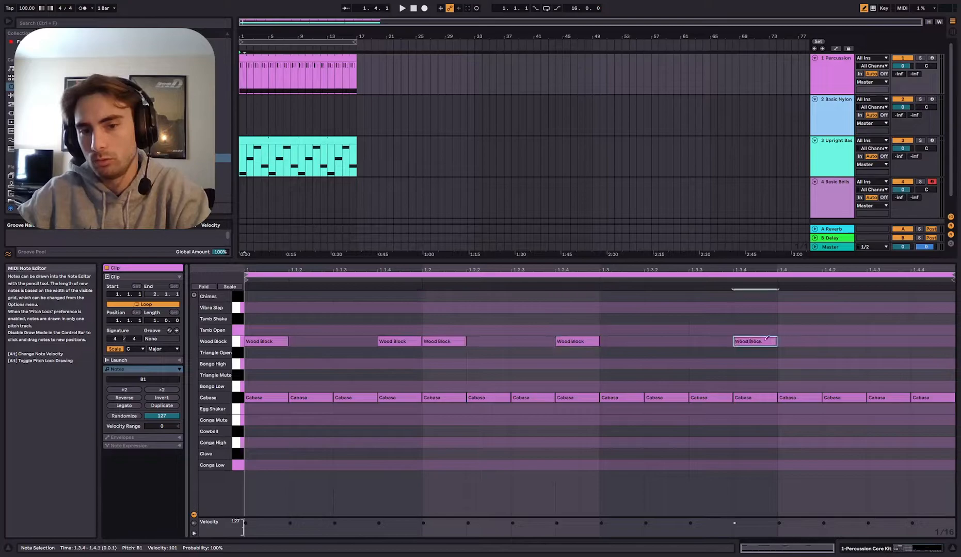
pyautogui.click(799, 341)
pyautogui.click(662, 340)
pyautogui.click(662, 340)
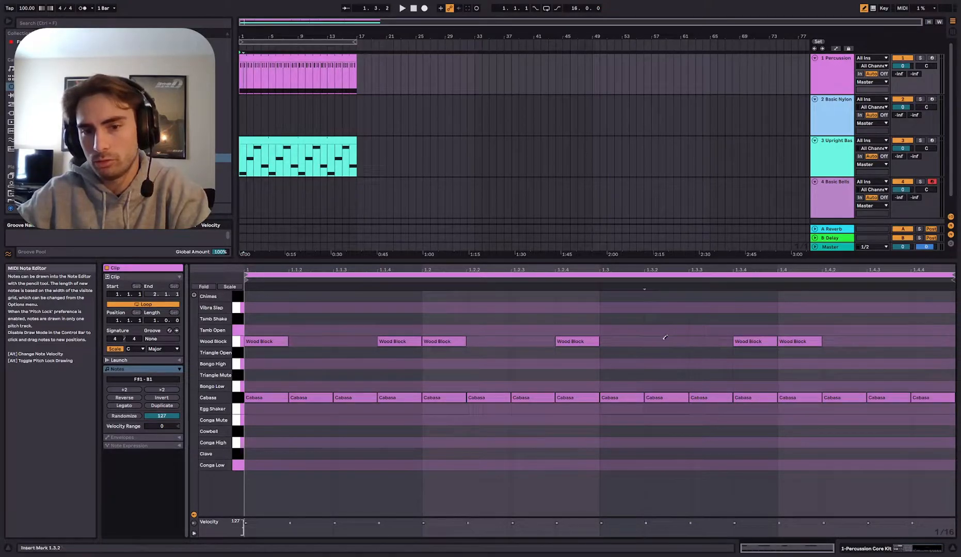
pyautogui.click(663, 340)
pyautogui.click(662, 339)
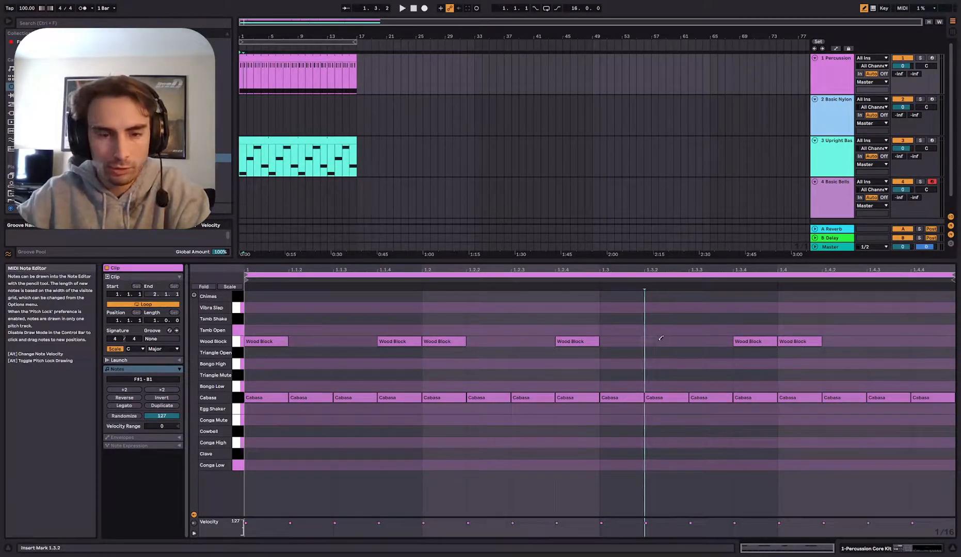
pyautogui.press('space')
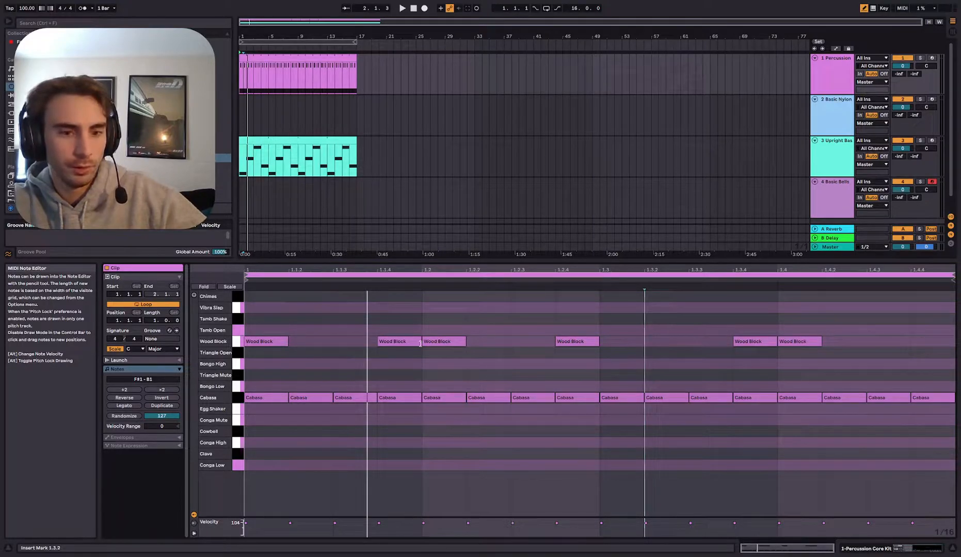
pyautogui.press('space')
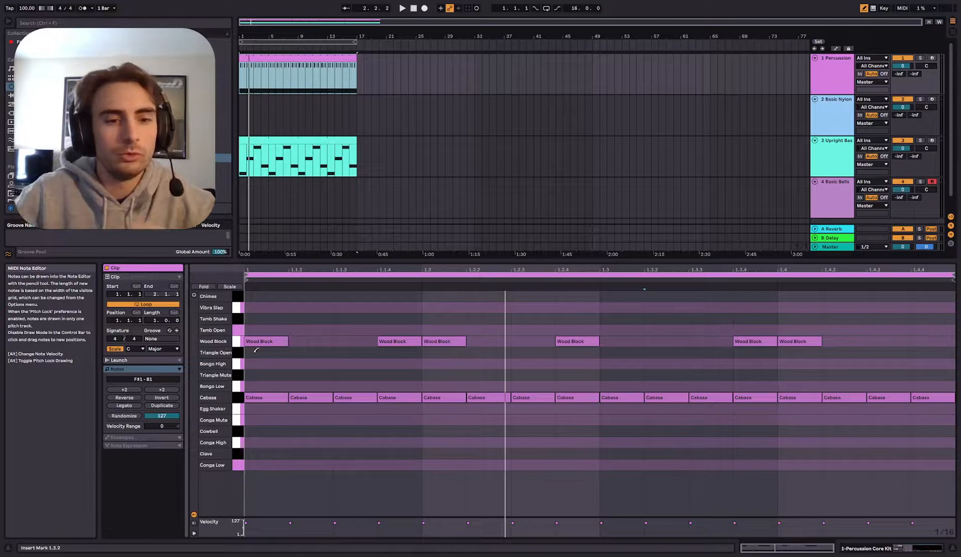
# Step: Add Bongo High hits at 1.1.1, 1.1.3, 1.2.3 and 1.4.1, with Bongo Low at 1.1.4, 1.2.1, 1.2.4, 1.3.3 and 1.3.4
pyautogui.click(267, 364)
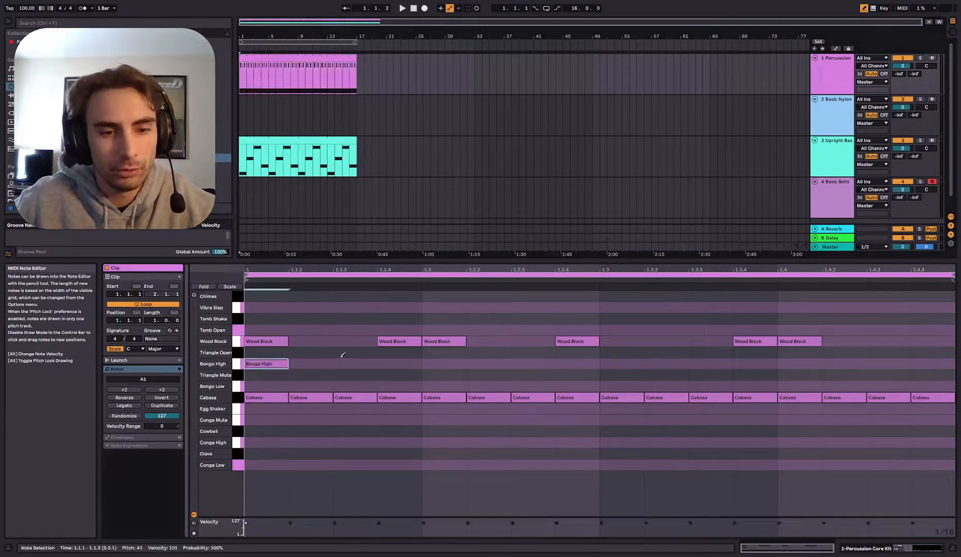
pyautogui.click(355, 364)
pyautogui.moveTo(399, 387); pyautogui.dragTo(443, 387)
pyautogui.click(533, 363)
pyautogui.click(577, 386)
pyautogui.moveTo(710, 386); pyautogui.dragTo(754, 386)
pyautogui.click(799, 364)
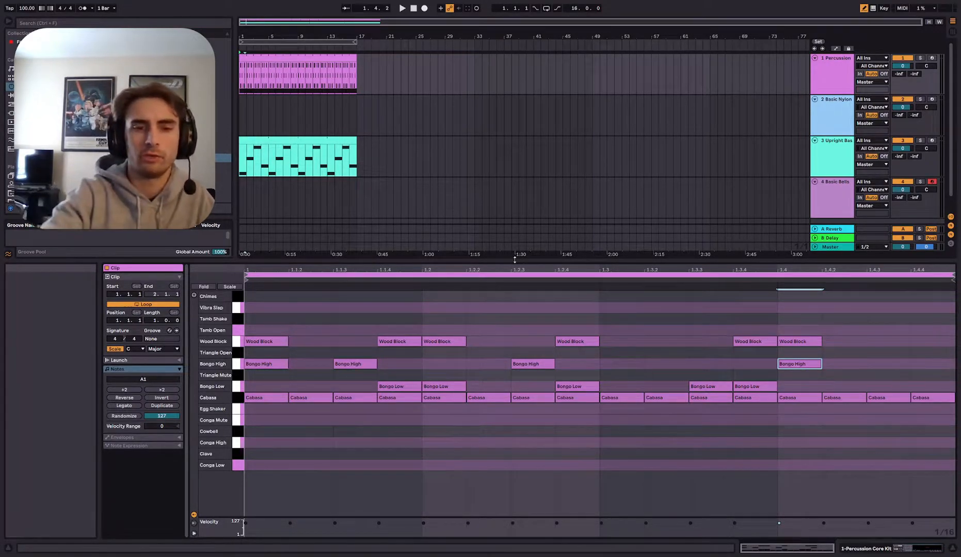
pyautogui.press('space')
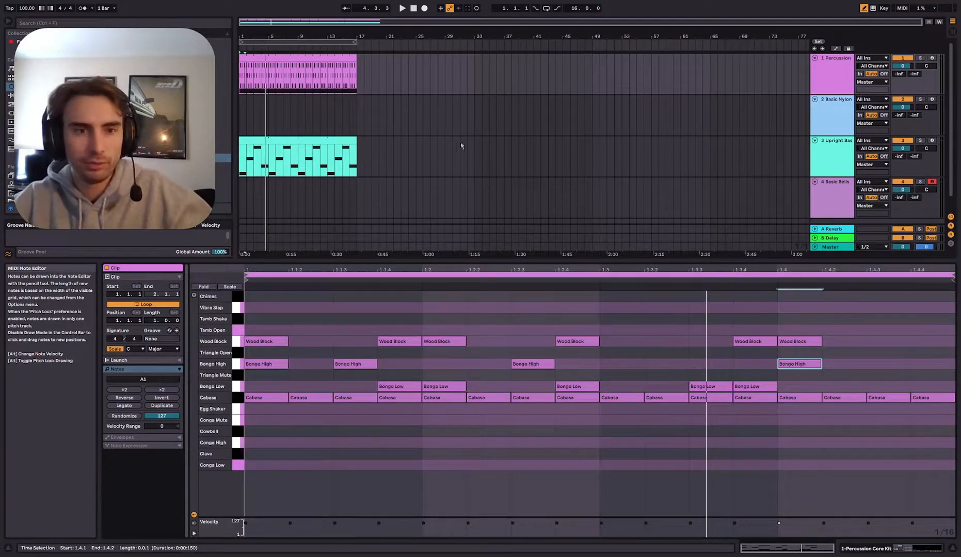
# Step: Create a second percussion clip looped from bar 17 to 33 containing only the bongo pattern, and play it
pyautogui.doubleClick(358, 63)
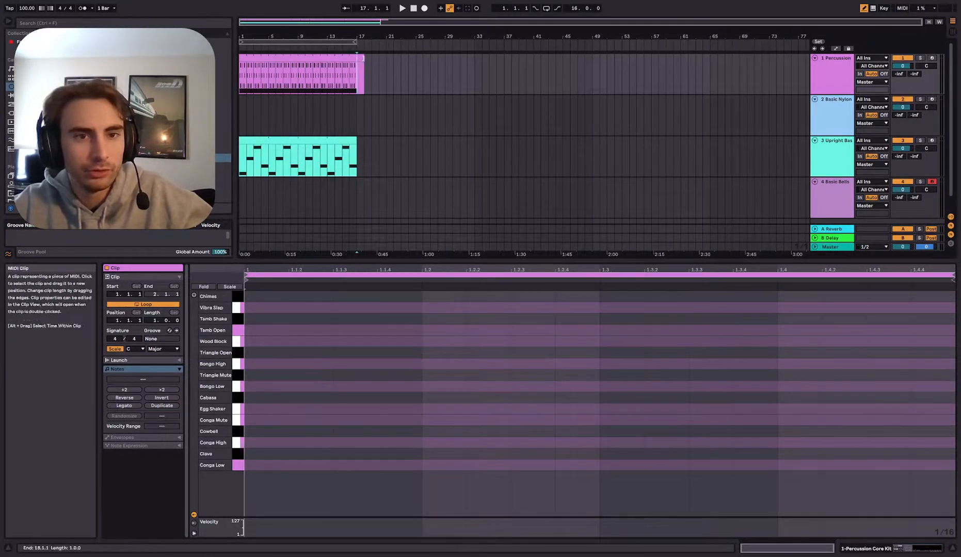
pyautogui.moveTo(363, 59); pyautogui.dragTo(493, 73)
pyautogui.click(266, 364)
pyautogui.click(355, 364)
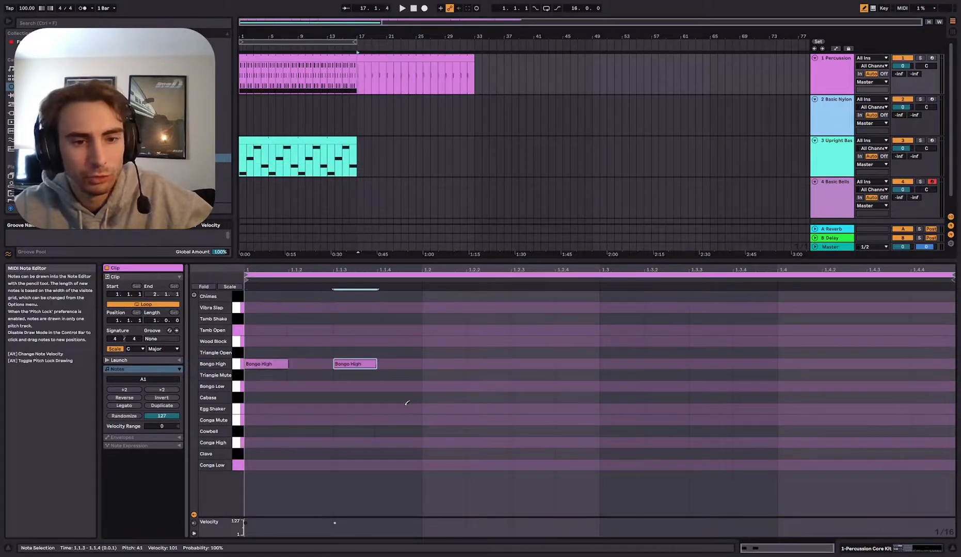
pyautogui.click(400, 384)
pyautogui.click(443, 386)
pyautogui.click(533, 364)
pyautogui.click(577, 386)
pyautogui.click(711, 386)
pyautogui.click(754, 386)
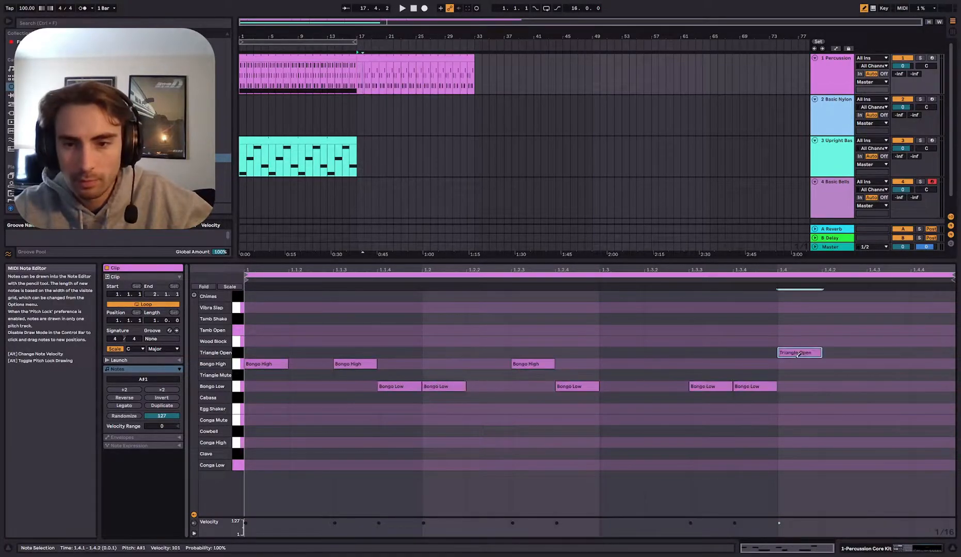
pyautogui.click(799, 363)
pyautogui.press('space')
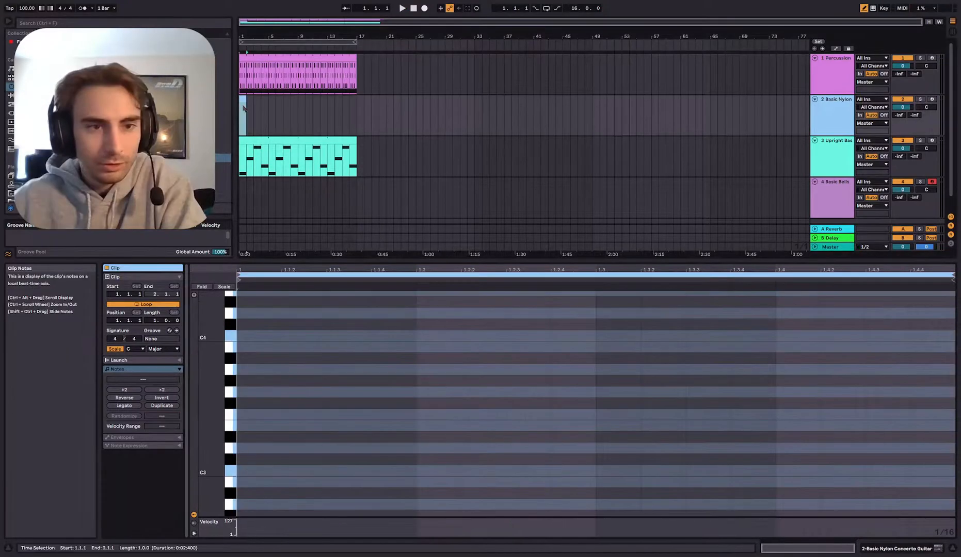
# Step: Extend the Basic Nylon clip to bar 17 with a 4-bar loop of one-bar notes C3, E3, G3 and D3
pyautogui.moveTo(246, 101); pyautogui.dragTo(357, 101)
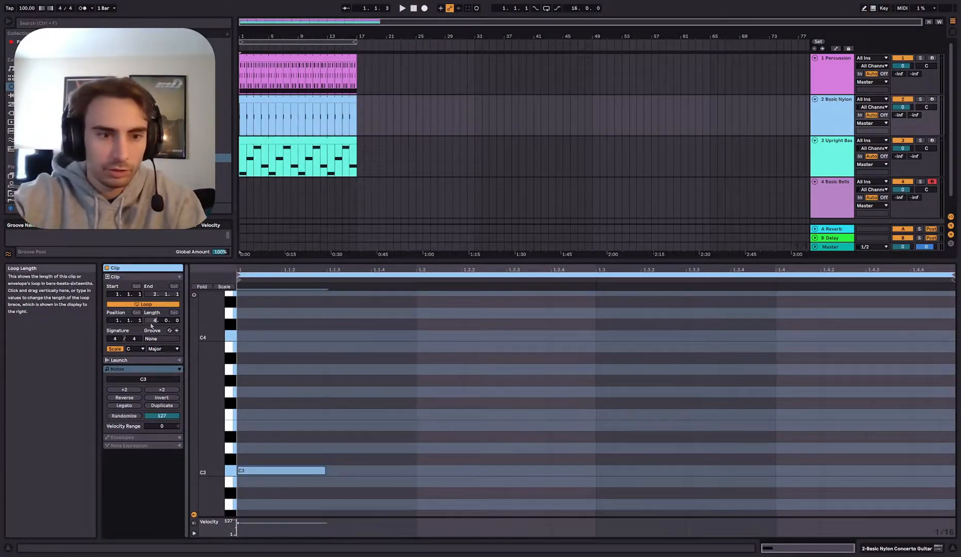
pyautogui.press('Return')
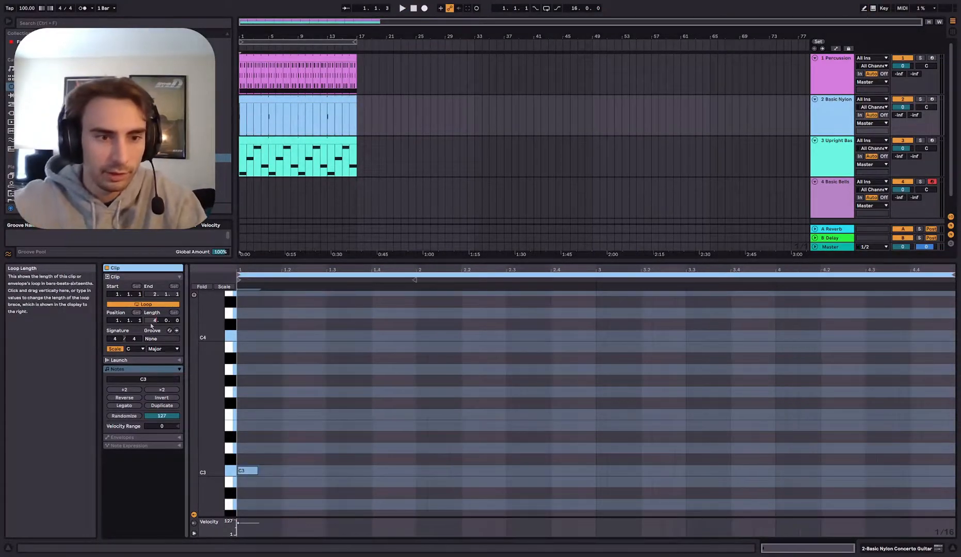
pyautogui.moveTo(259, 470); pyautogui.dragTo(416, 470)
pyautogui.moveTo(319, 473); pyautogui.dragTo(854, 448)
pyautogui.click(338, 474)
pyautogui.press('space')
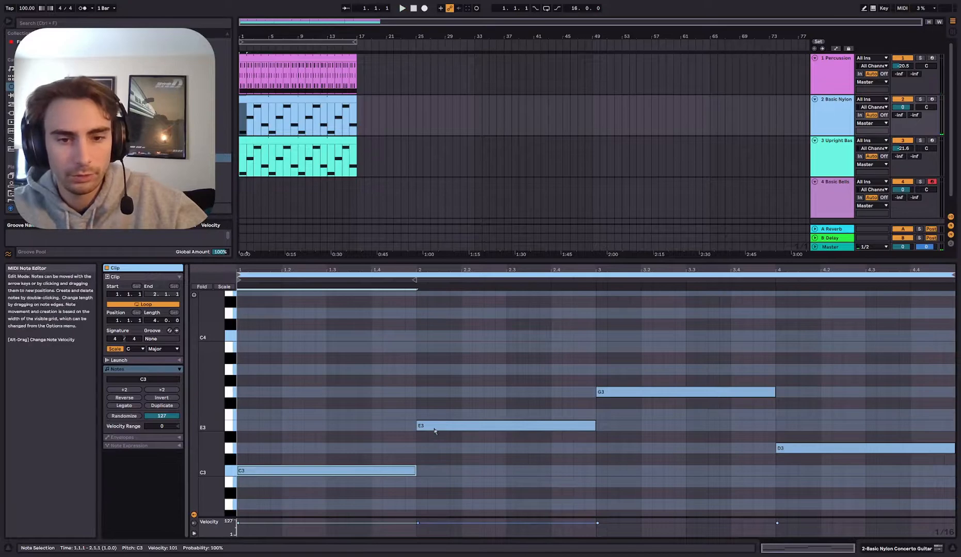
pyautogui.press('space')
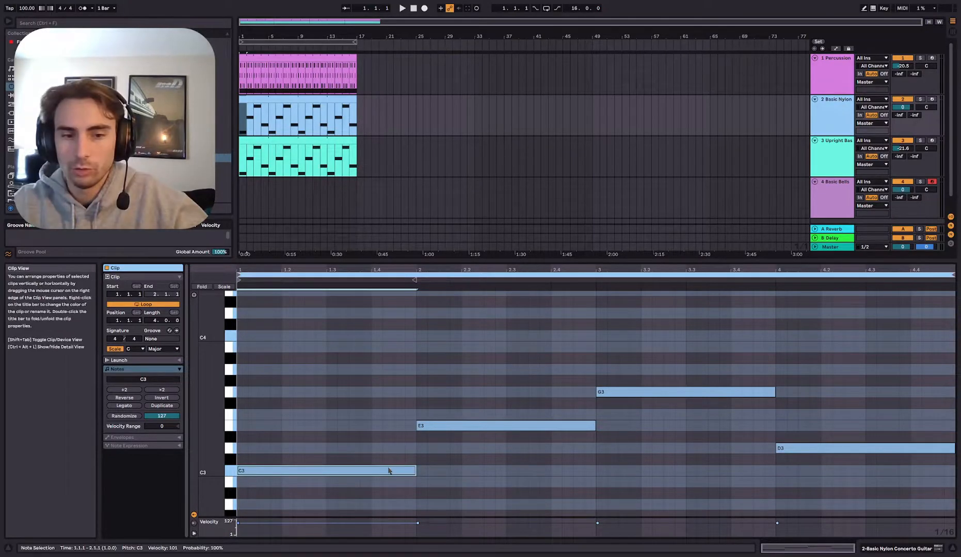
# Step: Stack E3 and G3 copies above the C3 note in bar 1 of the nylon guitar clip to form a chord
pyautogui.moveTo(333, 473); pyautogui.dragTo(330, 400)
pyautogui.click(316, 472)
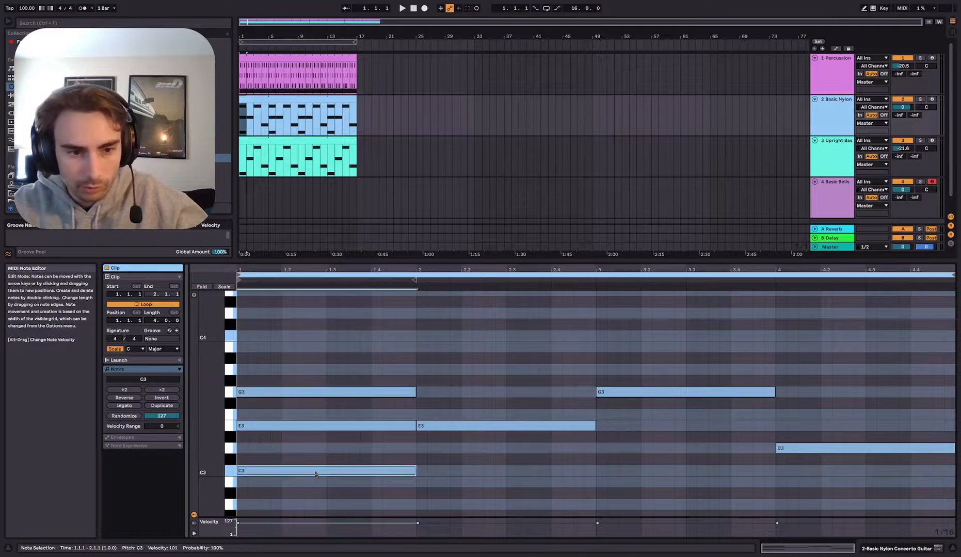
pyautogui.click(303, 451)
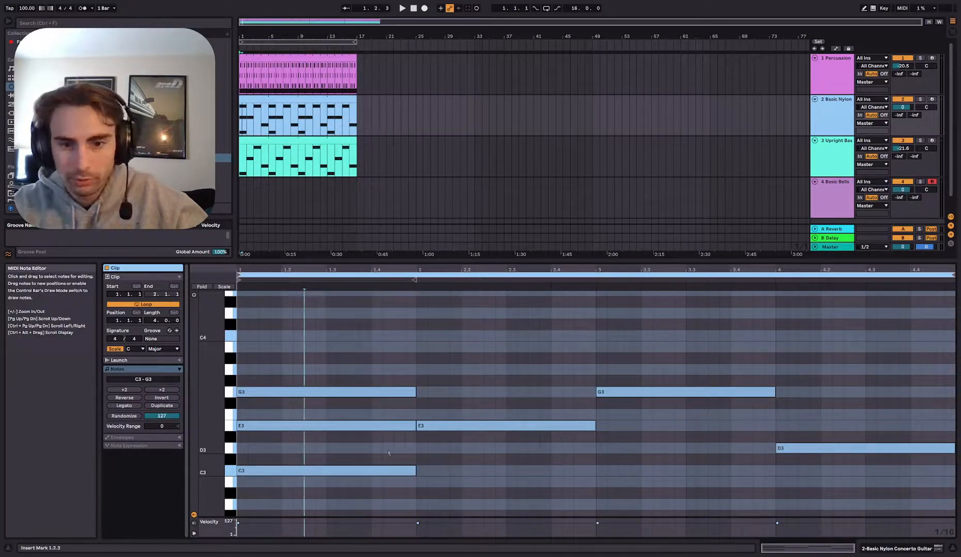
# Step: Add one-bar G3 and B3 notes above the E3 note in bar 2 of the nylon guitar clip
pyautogui.click(333, 430)
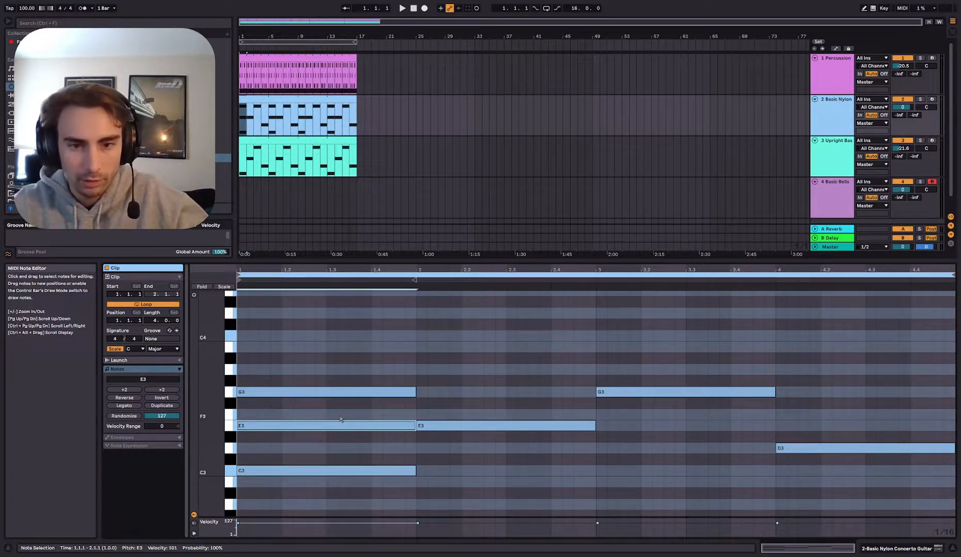
pyautogui.click(332, 393)
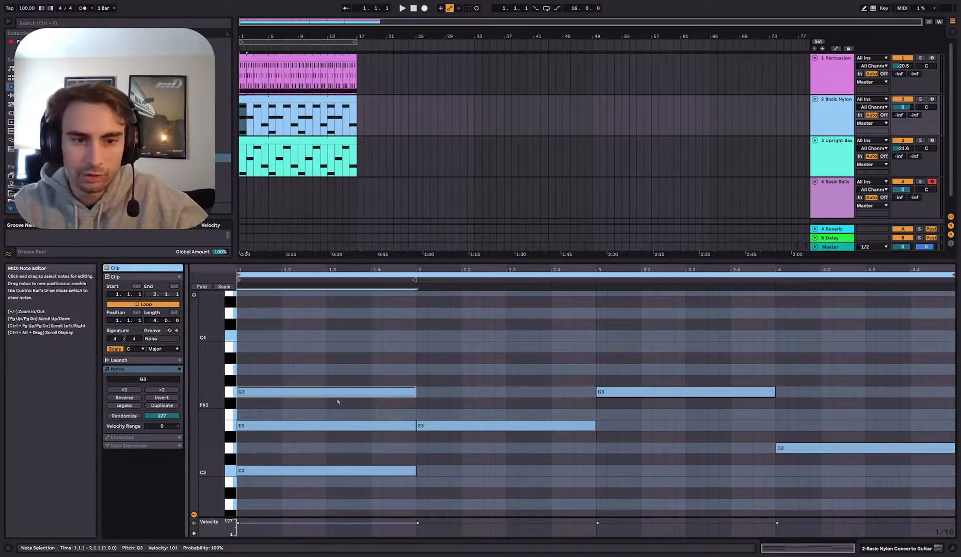
pyautogui.click(477, 426)
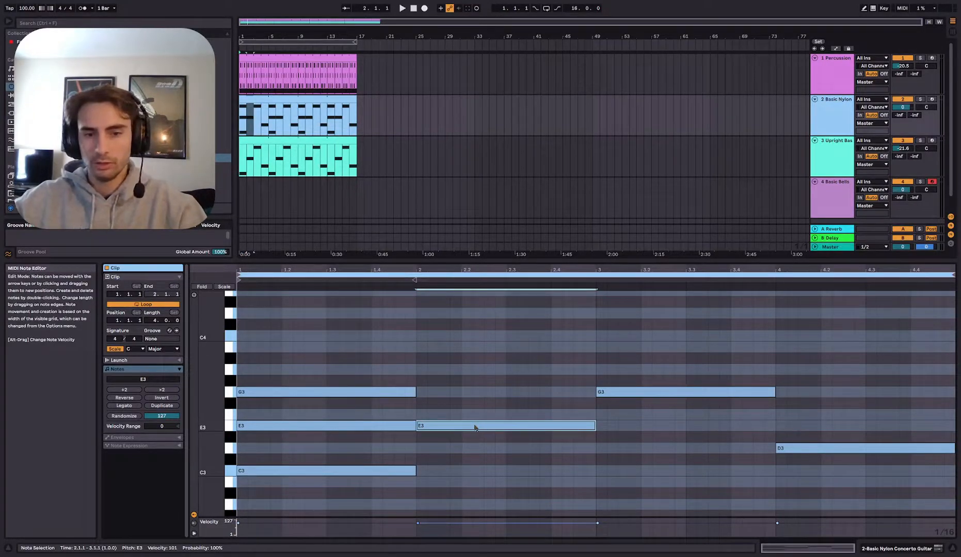
pyautogui.doubleClick(473, 392)
pyautogui.doubleClick(461, 347)
# Step: Stack B3 and D4 above the G3 note in bar 3, and F3 and A3 above the D3 note in bar 4
pyautogui.click(623, 394)
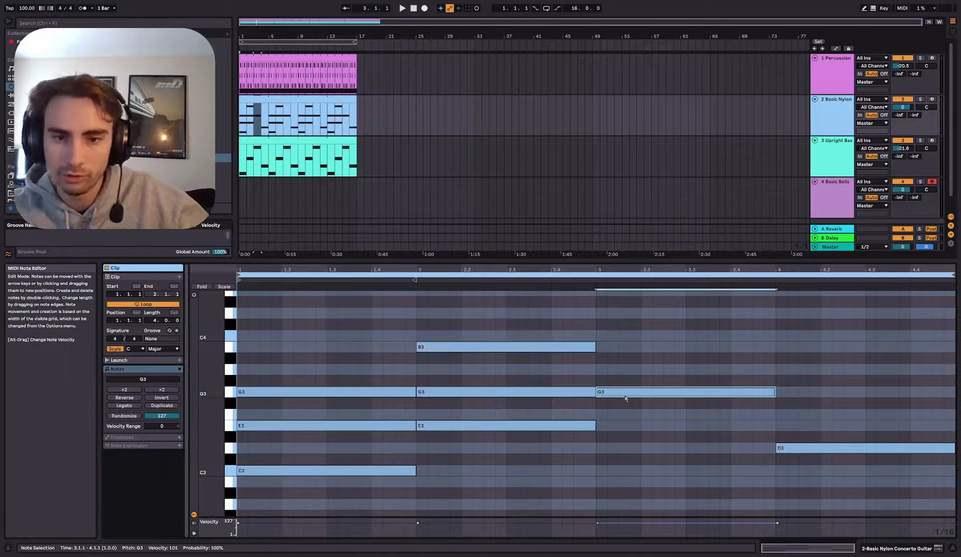
pyautogui.keyDown('ctrl'); pyautogui.moveTo(627, 393); pyautogui.dragTo(633, 322); pyautogui.keyUp('ctrl')
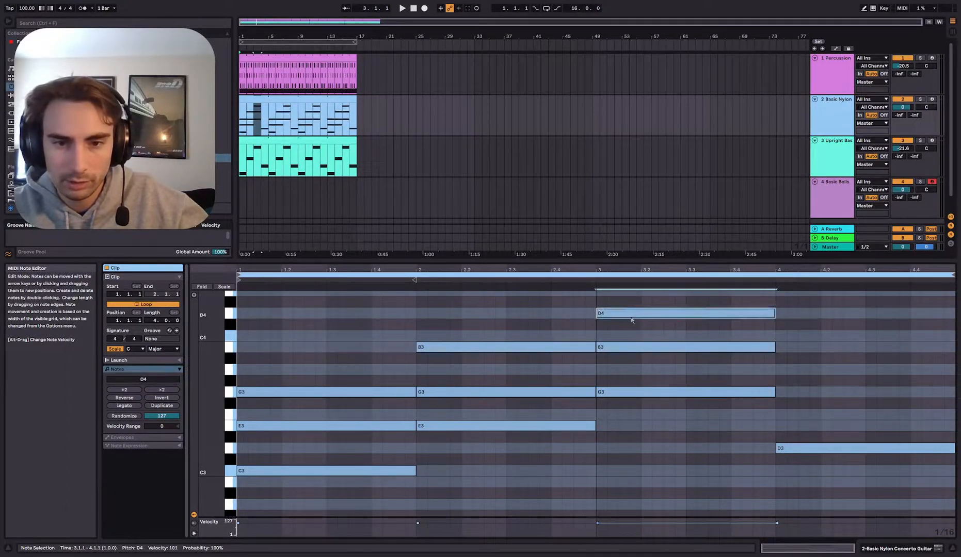
pyautogui.click(827, 448)
pyautogui.keyDown('ctrl'); pyautogui.moveTo(821, 445); pyautogui.dragTo(821, 376); pyautogui.keyUp('ctrl')
pyautogui.keyDown('ctrl'); pyautogui.click(818, 431); pyautogui.keyUp('ctrl')
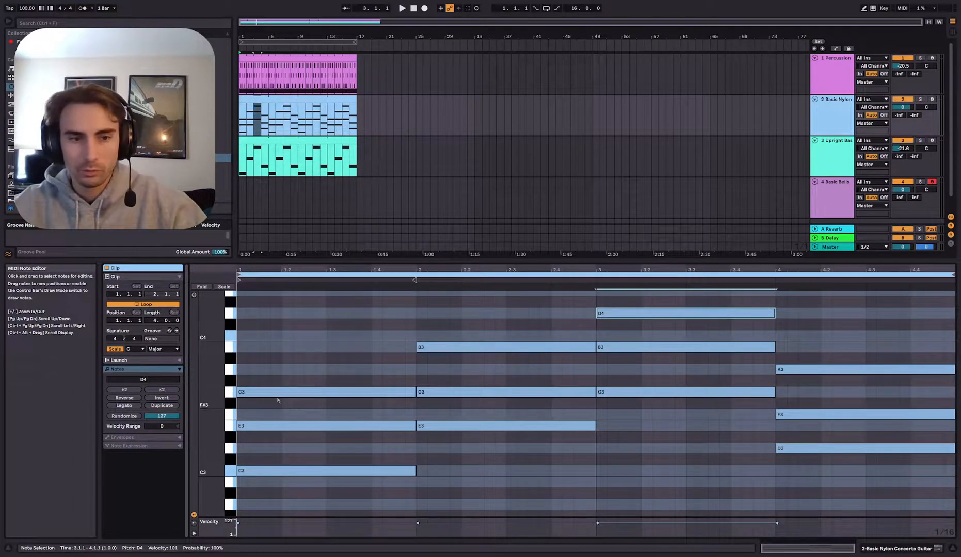
# Step: Play the arrangement from the start and review the nylon guitar chords in bars 2 and 3
pyautogui.click(244, 375)
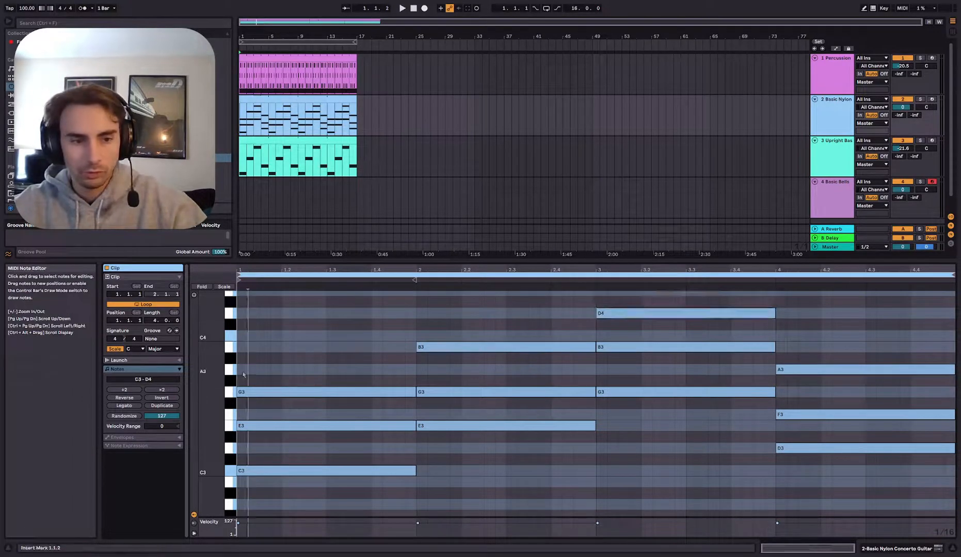
pyautogui.press('space')
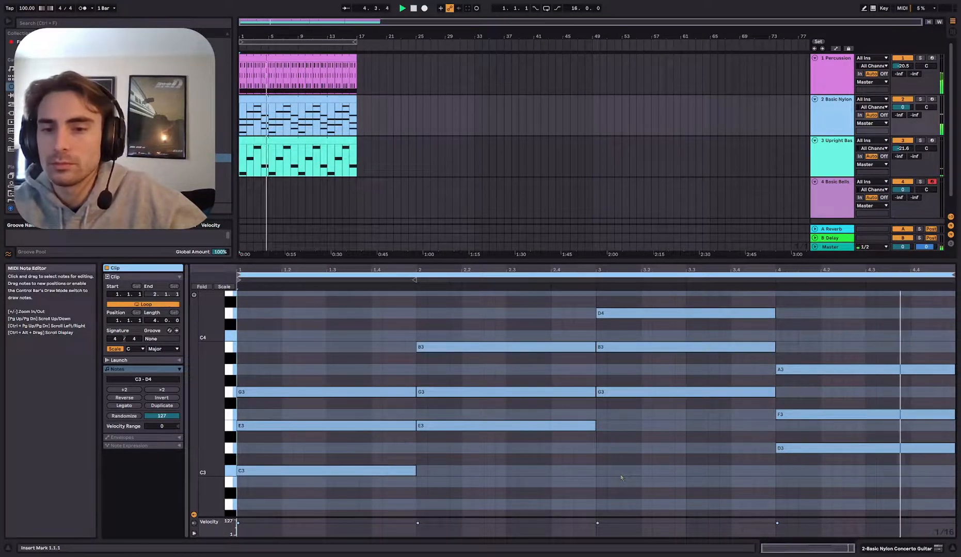
pyautogui.click(774, 392)
pyautogui.click(775, 403)
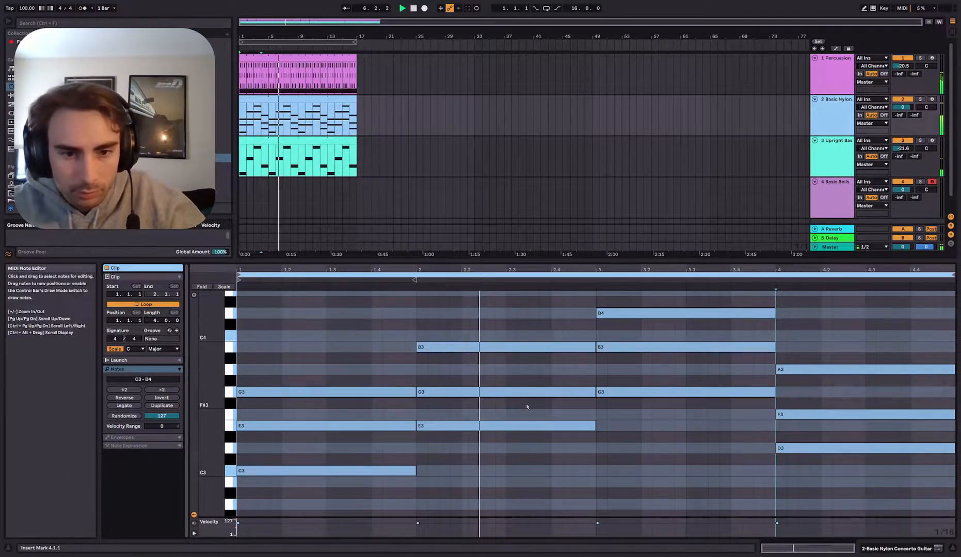
pyautogui.scroll(1, 599, 416)
pyautogui.moveTo(464, 333); pyautogui.dragTo(516, 480)
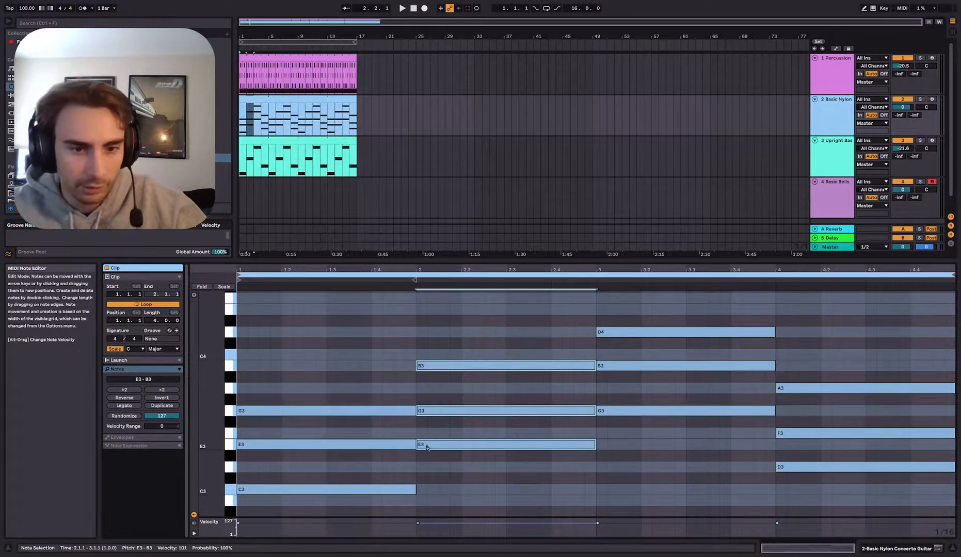
pyautogui.click(460, 401)
pyautogui.moveTo(662, 440); pyautogui.dragTo(715, 316)
pyautogui.click(652, 345)
# Step: Add an E4 copy above the D4 note in bar 3 and play the arrangement from bar 1
pyautogui.scroll(1, 645, 348)
pyautogui.click(642, 343)
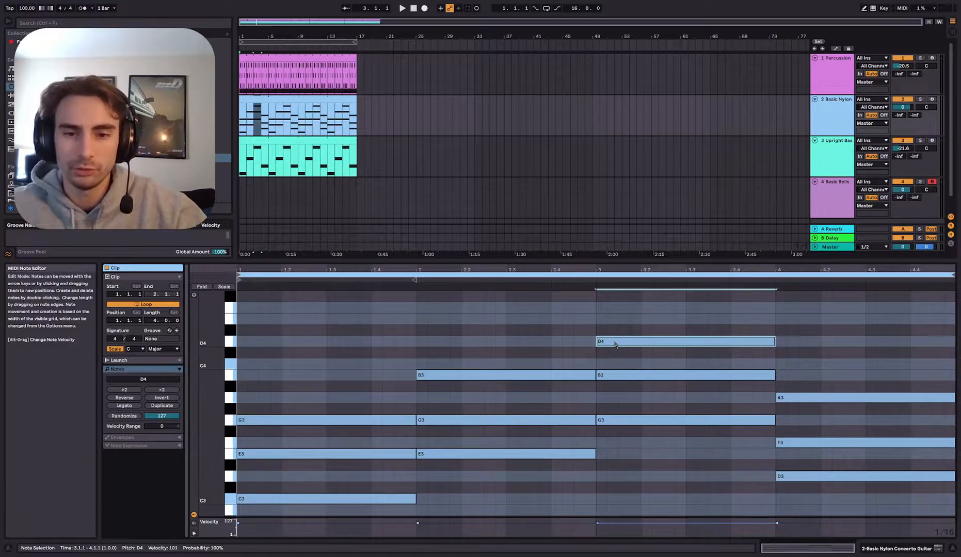
pyautogui.moveTo(616, 343); pyautogui.dragTo(617, 323)
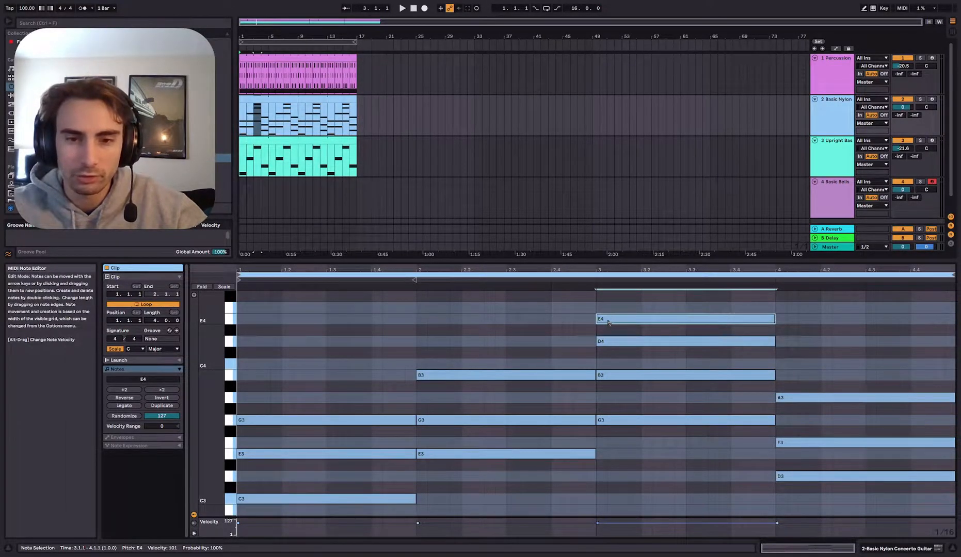
pyautogui.scroll(-1, 545, 354)
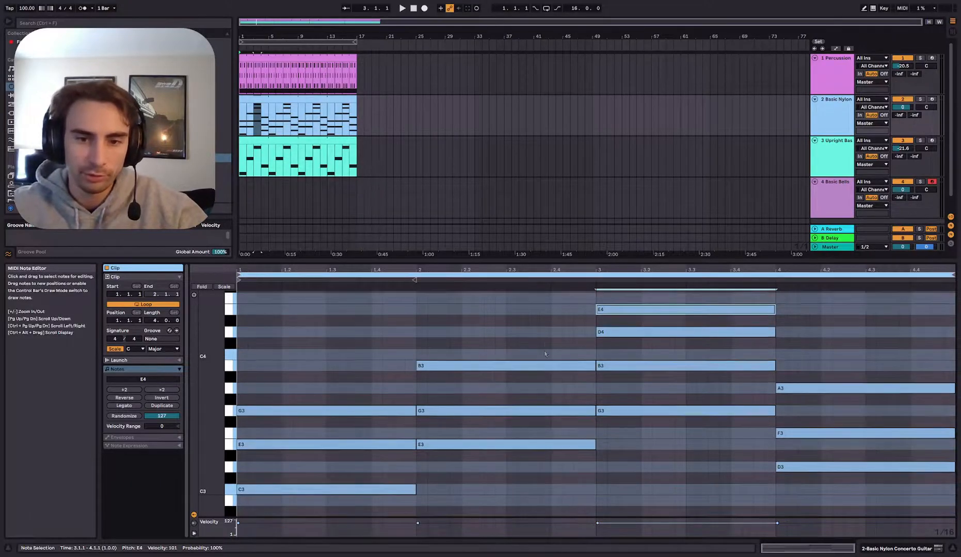
pyautogui.click(241, 381)
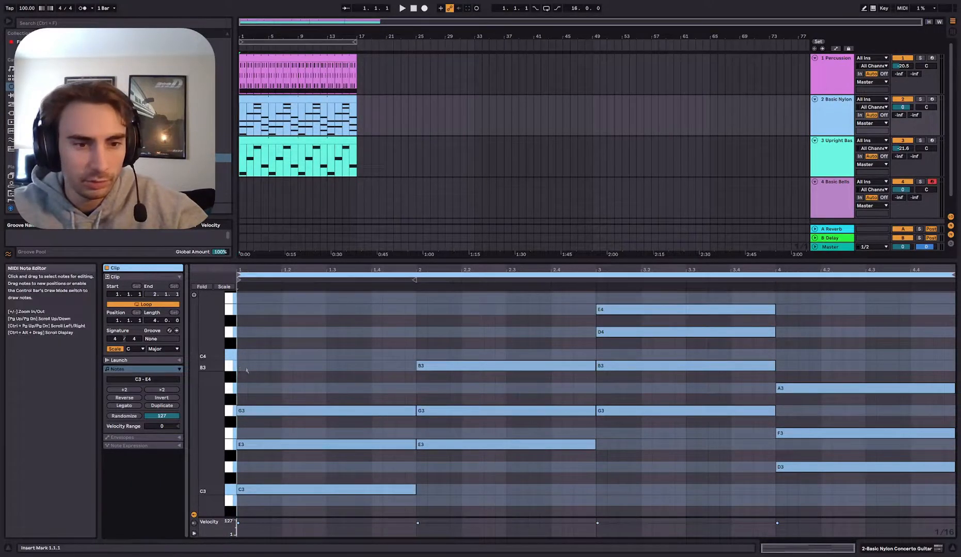
pyautogui.scroll(-1, 329, 366)
pyautogui.press('space')
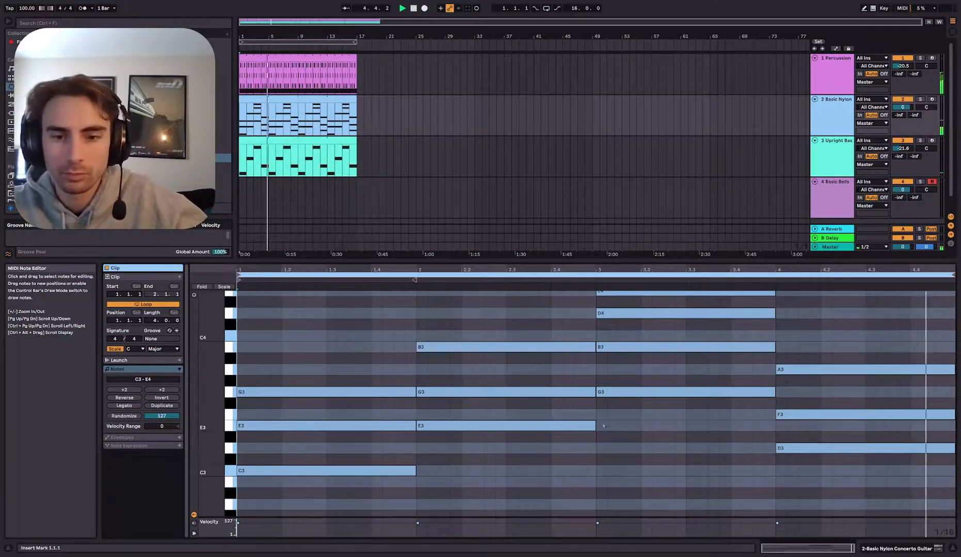
# Step: Shorten the E4 note in bar 3 so it starts at 3.3.1, and play the result
pyautogui.scroll(1, 624, 326)
pyautogui.click(625, 310)
pyautogui.moveTo(597, 309); pyautogui.dragTo(687, 309)
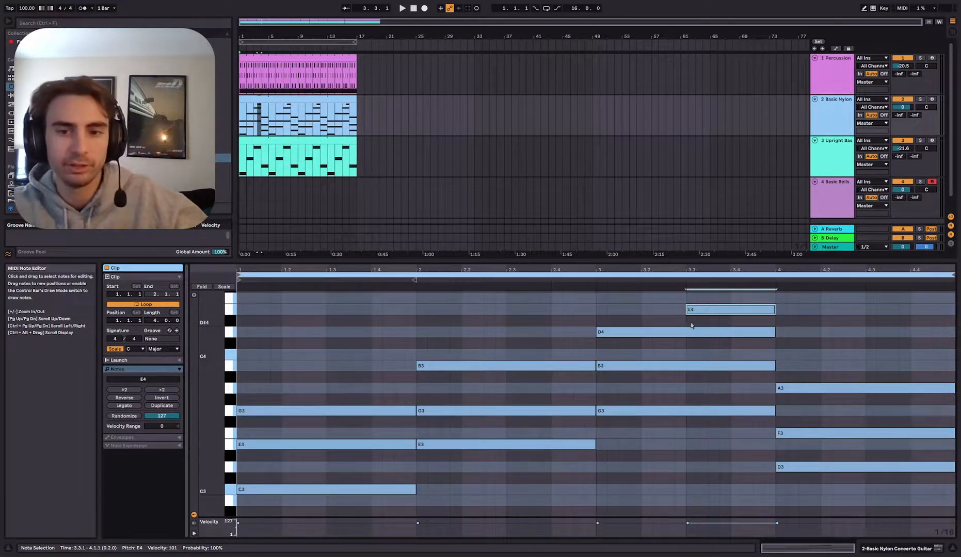
pyautogui.press('space')
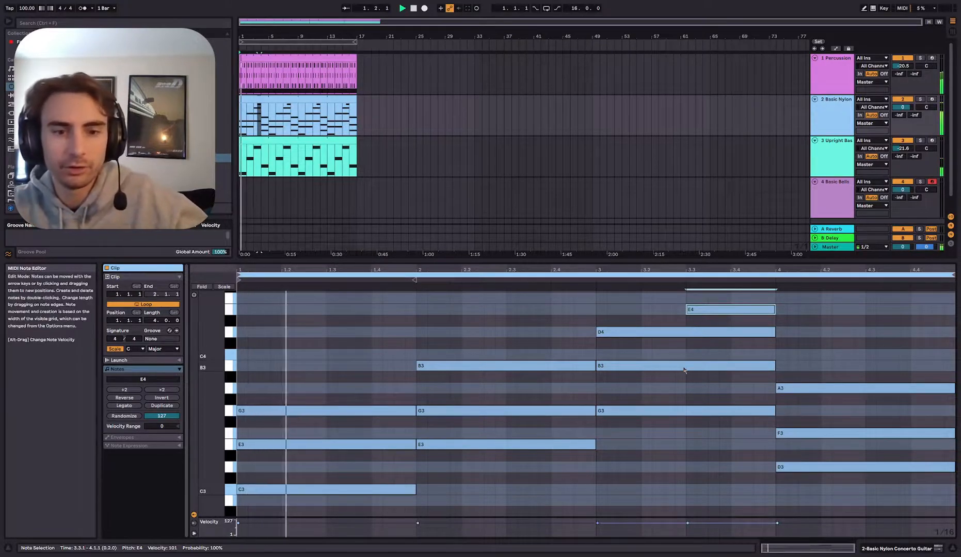
pyautogui.click(688, 323)
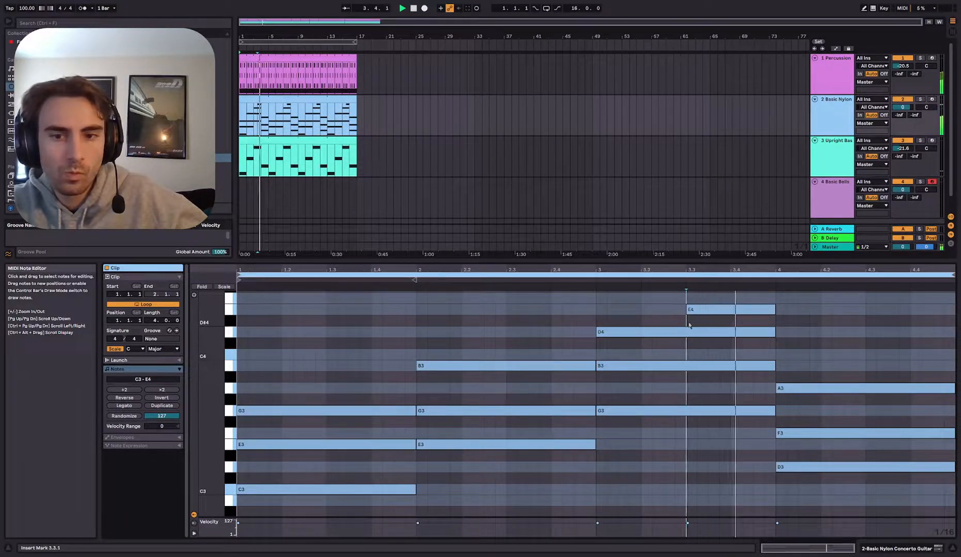
pyautogui.click(651, 322)
pyautogui.press('space')
pyautogui.click(449, 356)
pyautogui.click(506, 350)
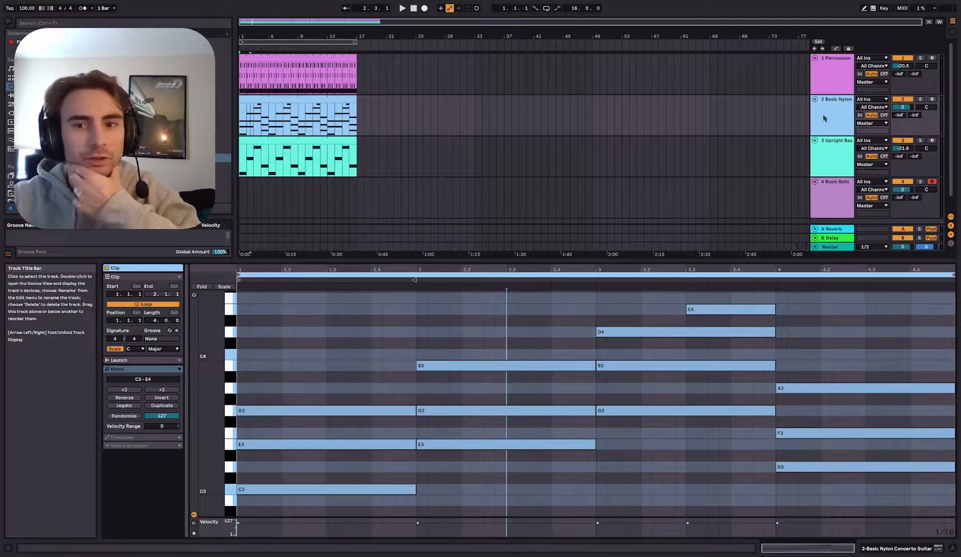
pyautogui.click(326, 351)
pyautogui.click(415, 336)
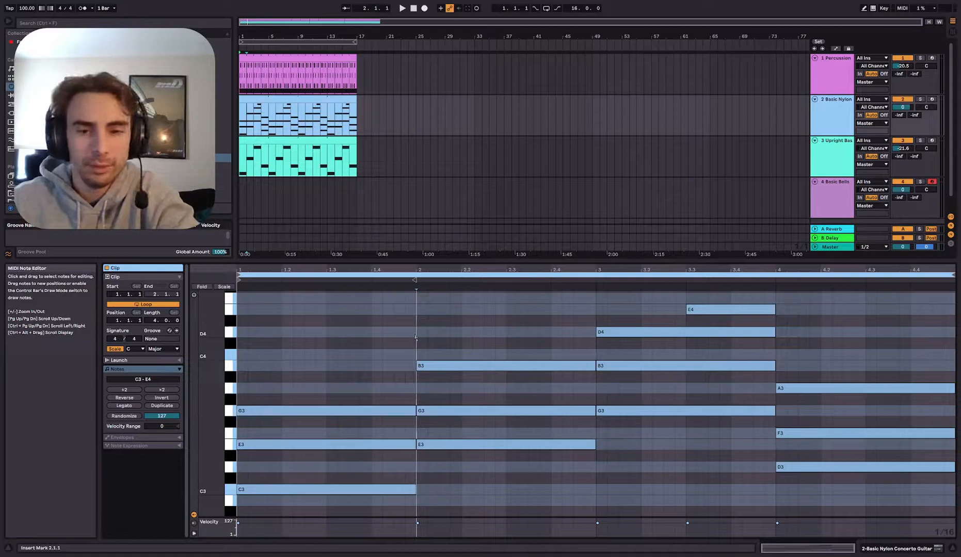
# Step: Check the notes in the Upright Bass clip against the chords in the Basic Nylon clip
pyautogui.click(291, 144)
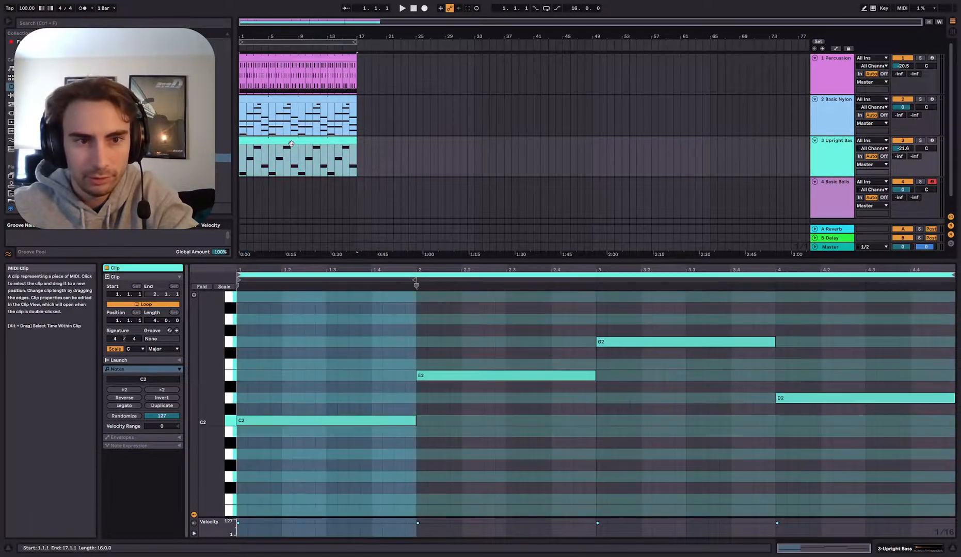
pyautogui.click(459, 360)
pyautogui.scroll(1, 459, 361)
pyautogui.click(289, 100)
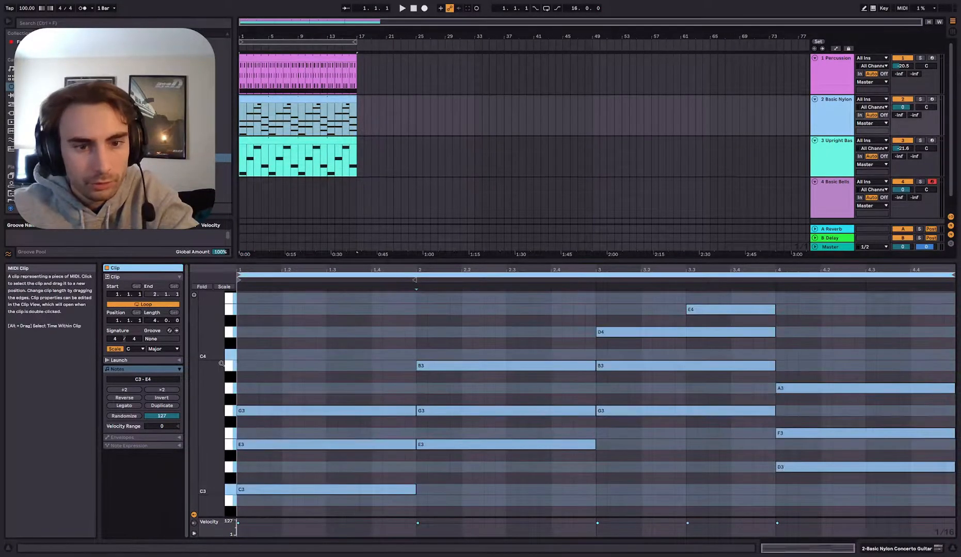
pyautogui.click(418, 322)
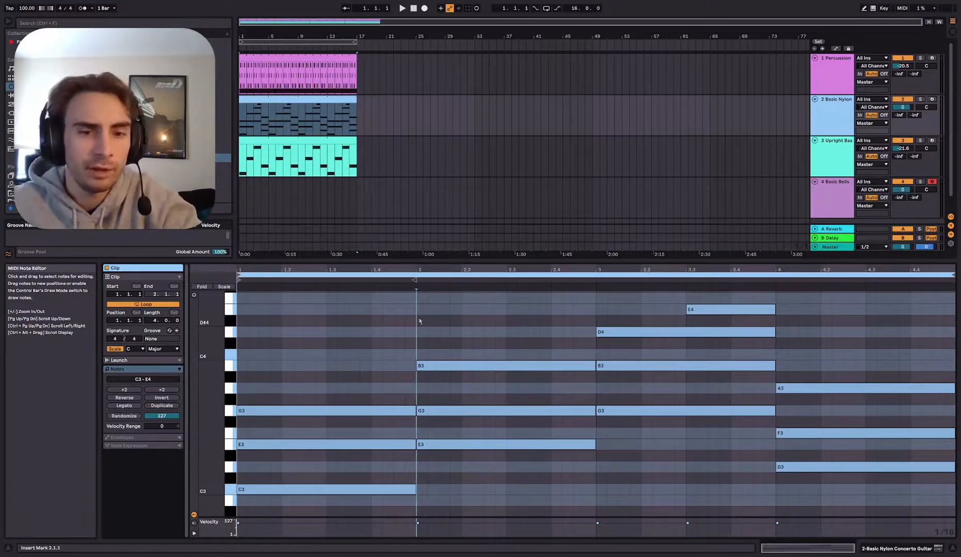
# Step: Set the song tempo to 85 BPM
pyautogui.click(326, 424)
pyautogui.scroll(-1, 303, 459)
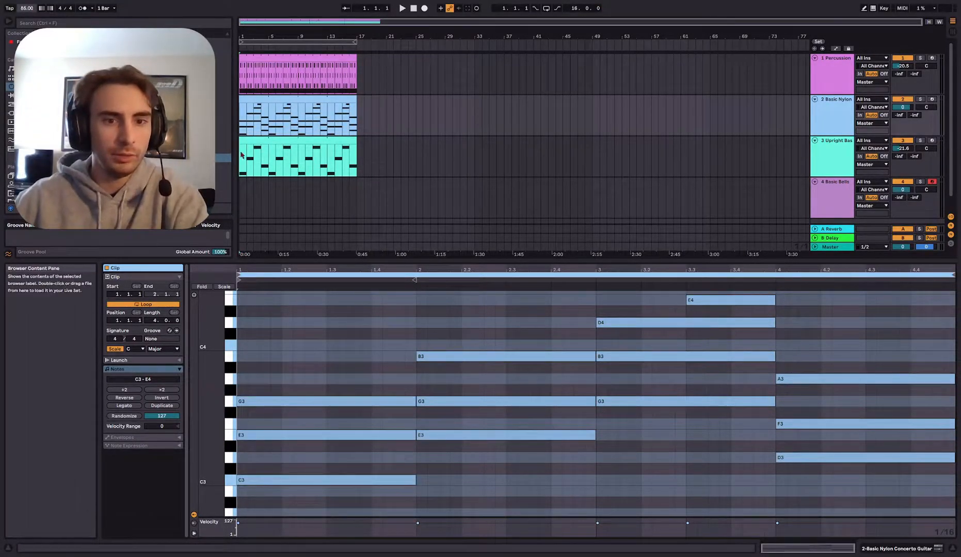
pyautogui.click(247, 309)
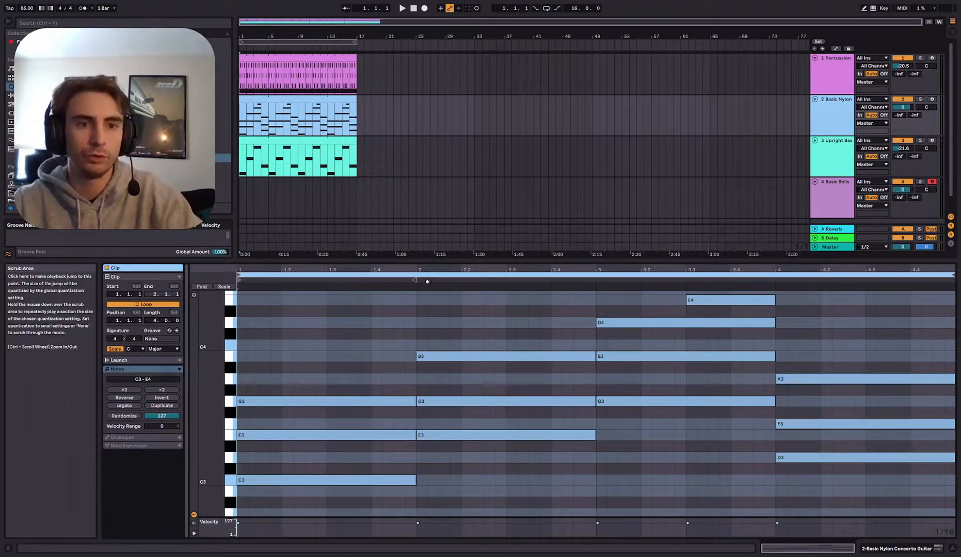
# Step: Move the start of bar 1's E3 and G3 notes to 1.1.3 and shorten both to sixteenth notes
pyautogui.click(313, 437)
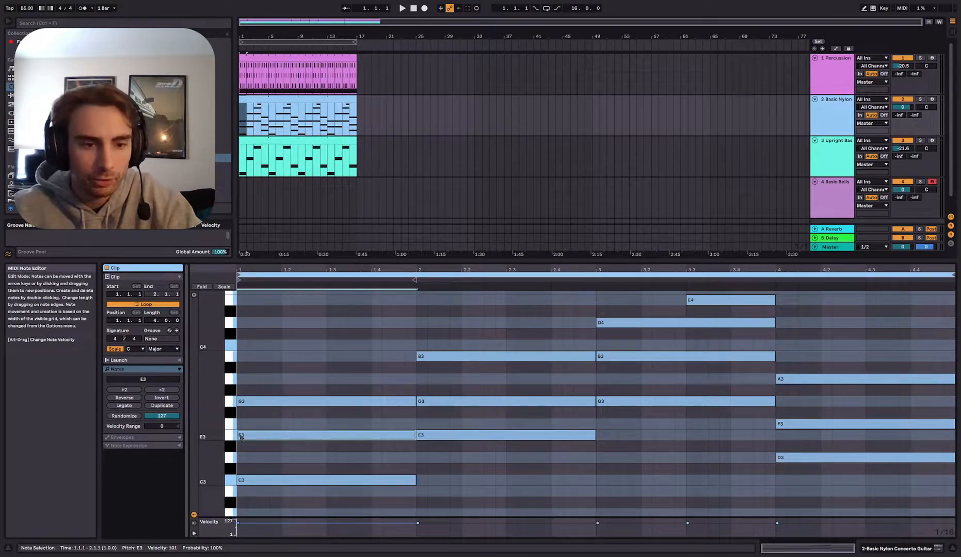
pyautogui.moveTo(238, 435); pyautogui.dragTo(272, 436)
pyautogui.moveTo(238, 401); pyautogui.dragTo(260, 401)
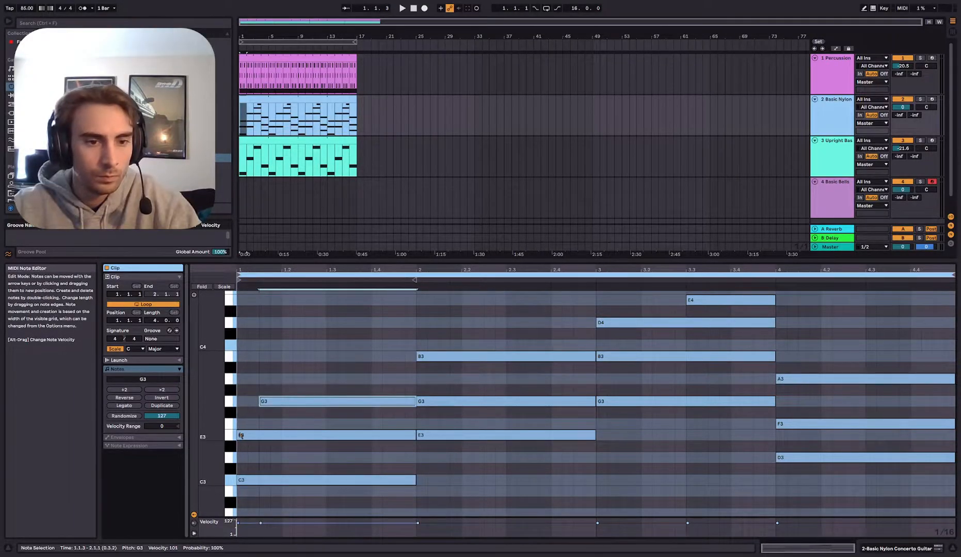
pyautogui.moveTo(238, 435); pyautogui.dragTo(260, 435)
pyautogui.moveTo(415, 435); pyautogui.dragTo(270, 435)
pyautogui.click(411, 402)
pyautogui.moveTo(415, 402); pyautogui.dragTo(269, 401)
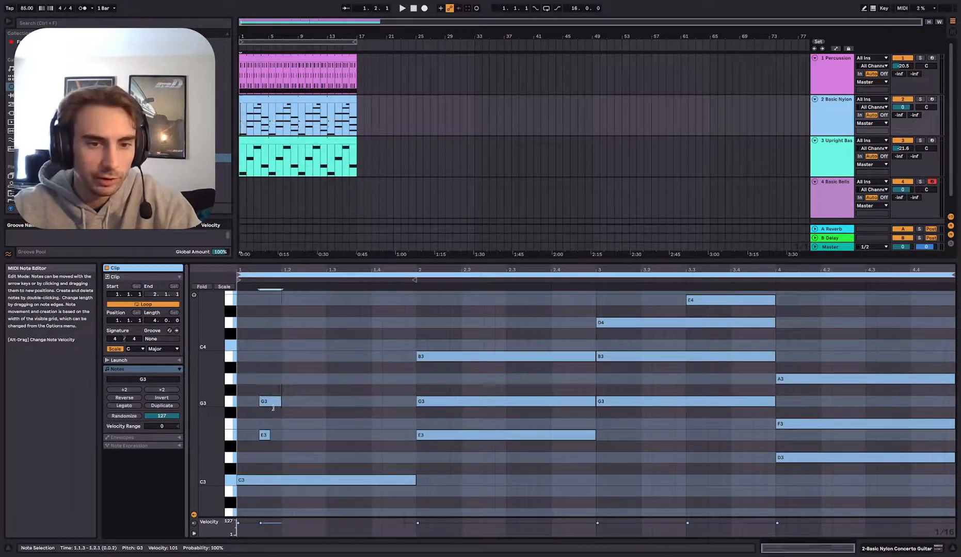
# Step: Shorten the C3 note in bar 1 to two sixteenths and add sixteenth-note C3s at 1.1.4 and 1.2.1
pyautogui.click(300, 480)
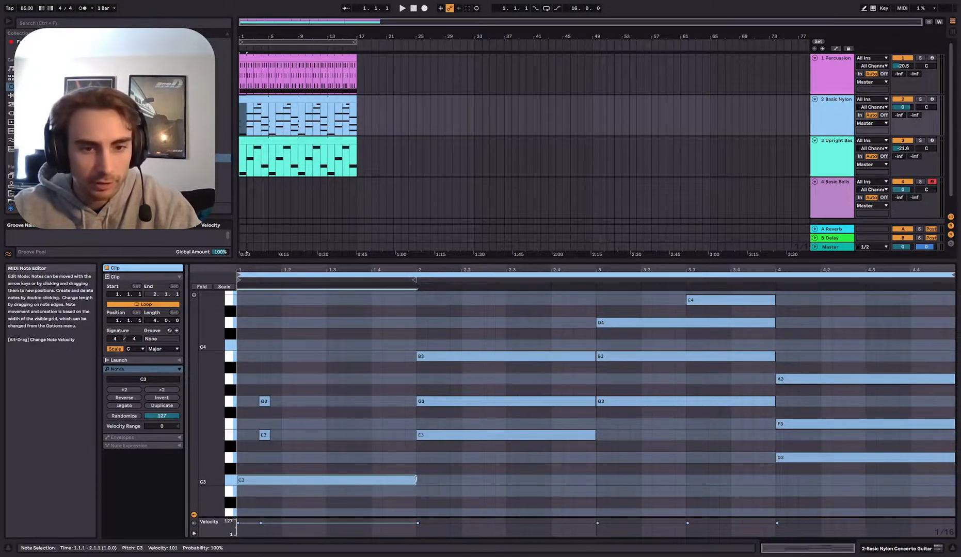
pyautogui.moveTo(415, 481); pyautogui.dragTo(258, 481)
pyautogui.doubleClick(275, 480)
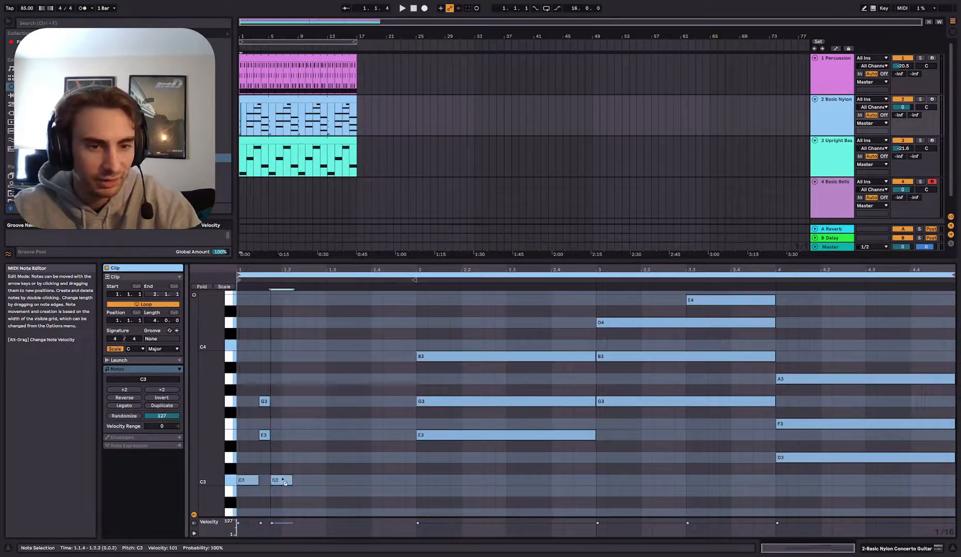
pyautogui.doubleClick(287, 481)
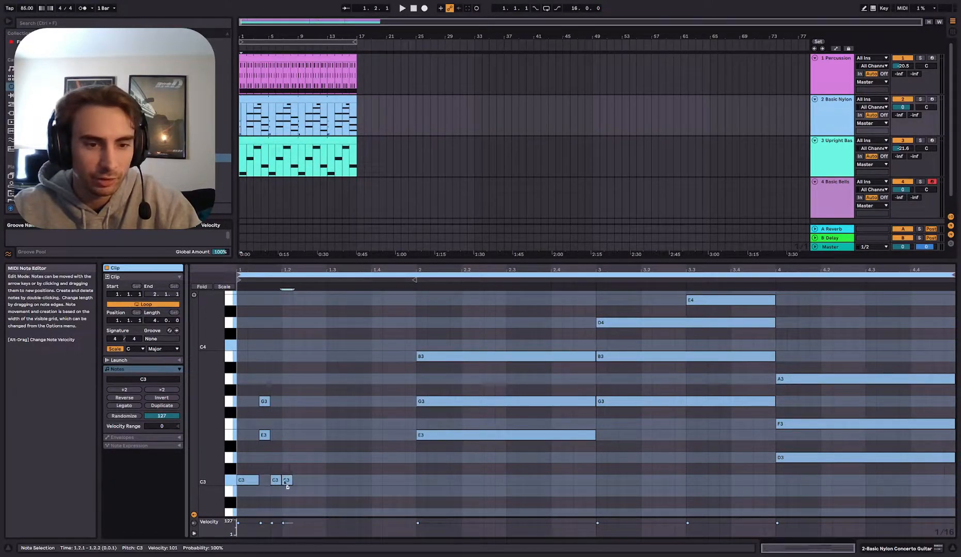
pyautogui.click(294, 455)
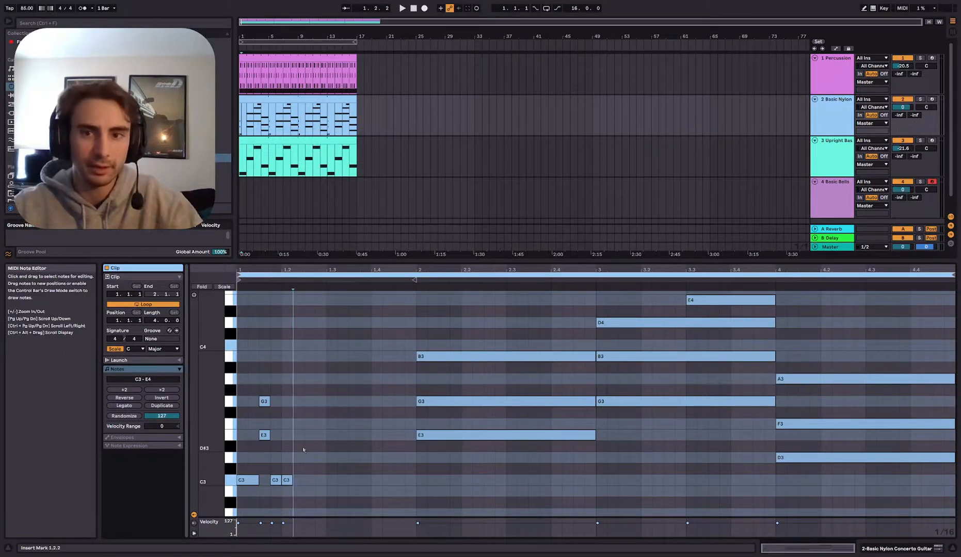
pyautogui.click(303, 445)
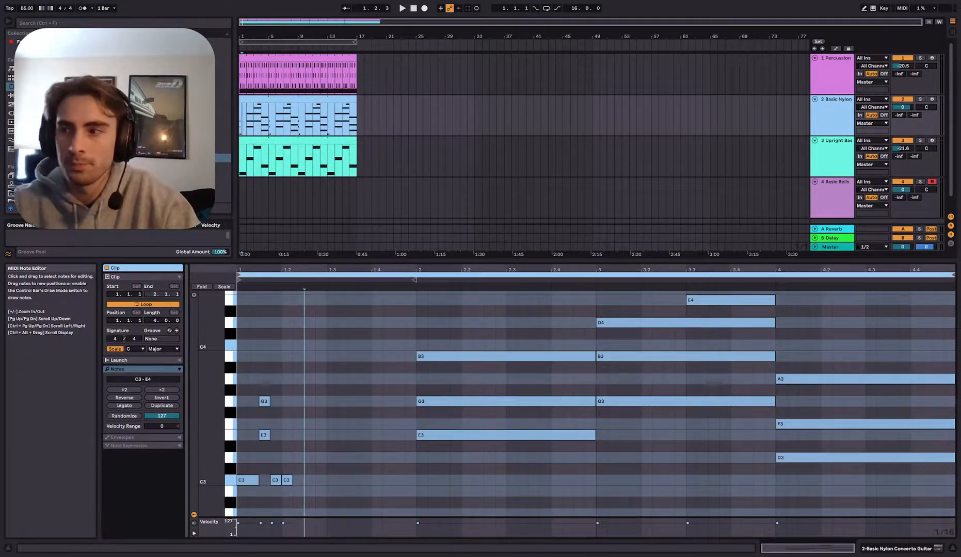
# Step: Lengthen the C3 notes at 1.1.1 and 1.2.1 to three sixteenths, add C3 at 1.2.4, and copy E3 and G3 to 1.2.3
pyautogui.moveTo(258, 480); pyautogui.dragTo(316, 480)
pyautogui.click(277, 481)
pyautogui.hotkey('ctrl', 'd')
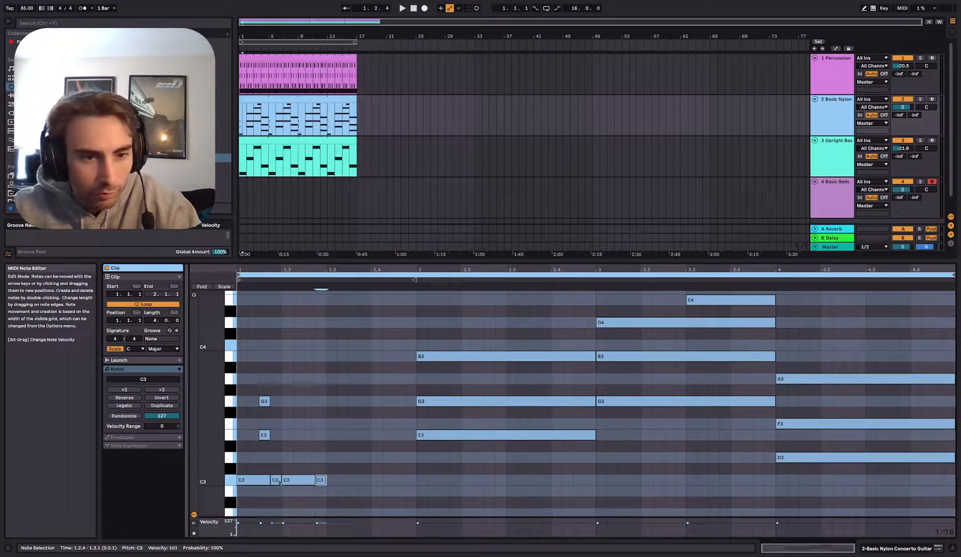
pyautogui.moveTo(272, 447); pyautogui.dragTo(315, 407)
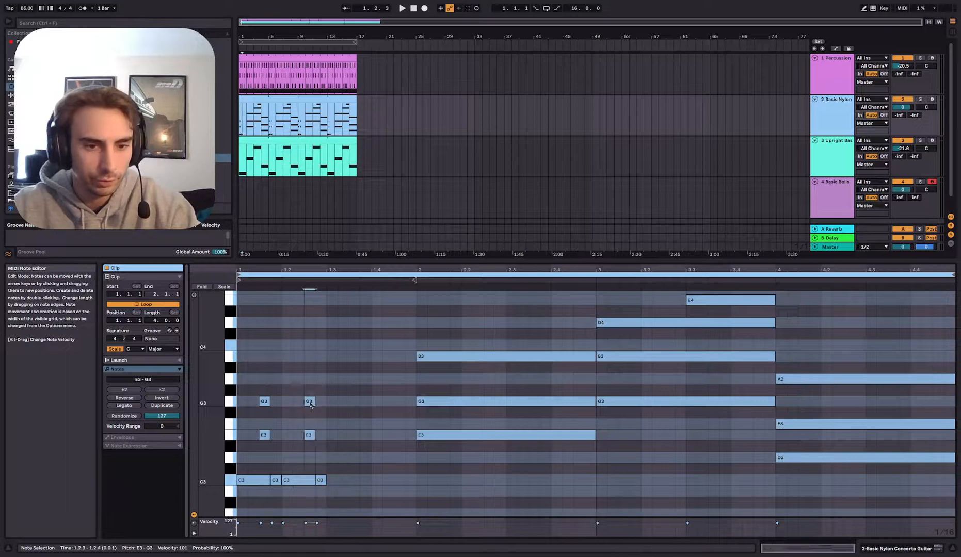
# Step: Copy bar 1's rhythm of C3, E3 and G3 notes onto beats 3 and 4, and play the result
pyautogui.click(341, 412)
pyautogui.moveTo(327, 501); pyautogui.dragTo(287, 394)
pyautogui.hotkey('ctrl', 'd')
pyautogui.keyDown('ctrl'); pyautogui.moveTo(352, 483); pyautogui.dragTo(398, 483); pyautogui.keyUp('ctrl')
pyautogui.click(384, 452)
pyautogui.click(241, 460)
pyautogui.press('space')
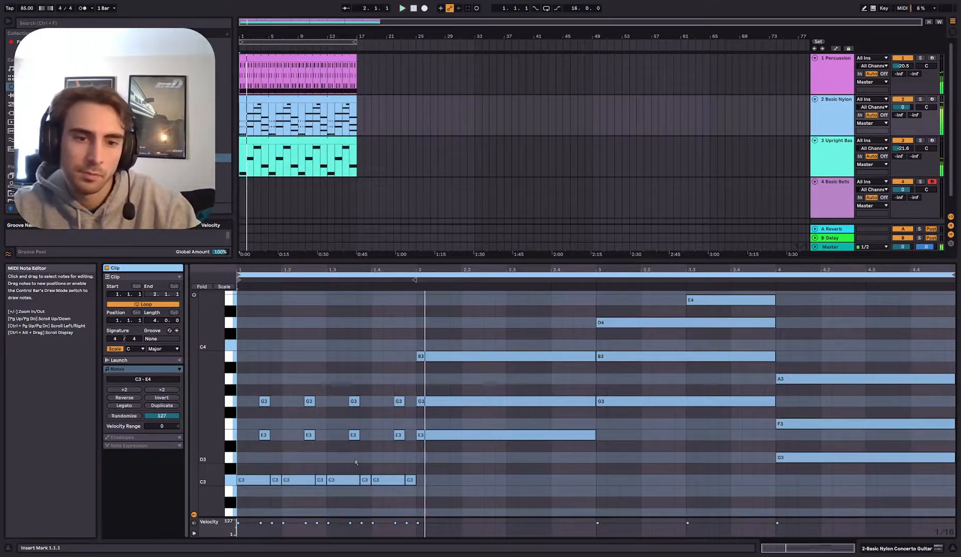
pyautogui.press('space')
# Step: Copy the one-beat rhythm to the start of bar 2 with E3 below G3 and B3, removing the bar's long chord notes
pyautogui.moveTo(414, 364); pyautogui.dragTo(441, 439)
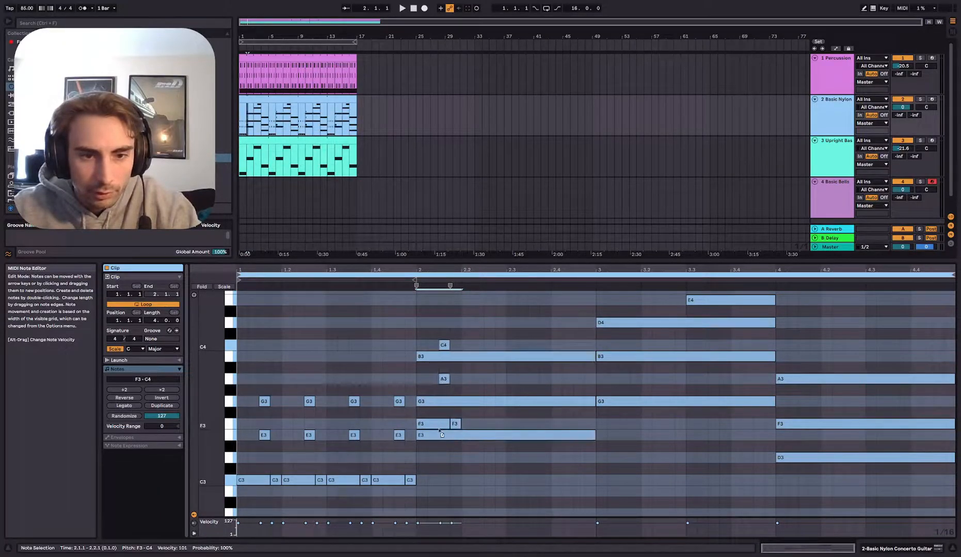
pyautogui.click(444, 391)
pyautogui.moveTo(446, 392); pyautogui.dragTo(448, 403)
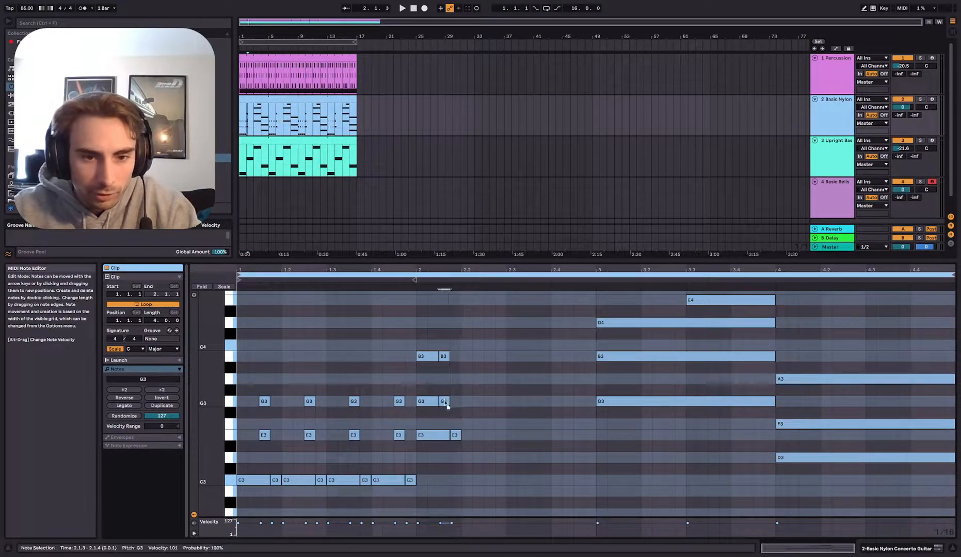
pyautogui.click(433, 404)
pyautogui.press('Delete')
pyautogui.click(429, 357)
pyautogui.press('Delete')
# Step: Duplicate bar 2's first-beat pattern of E3, G3 and B3 across beats 2, 3 and 4
pyautogui.click(469, 337)
pyautogui.moveTo(465, 345); pyautogui.dragTo(436, 445)
pyautogui.hotkey('ctrl', 'd')
pyautogui.hotkey('ctrl', 'd')
pyautogui.moveTo(536, 439); pyautogui.dragTo(526, 440)
pyautogui.hotkey('ctrl', 'd')
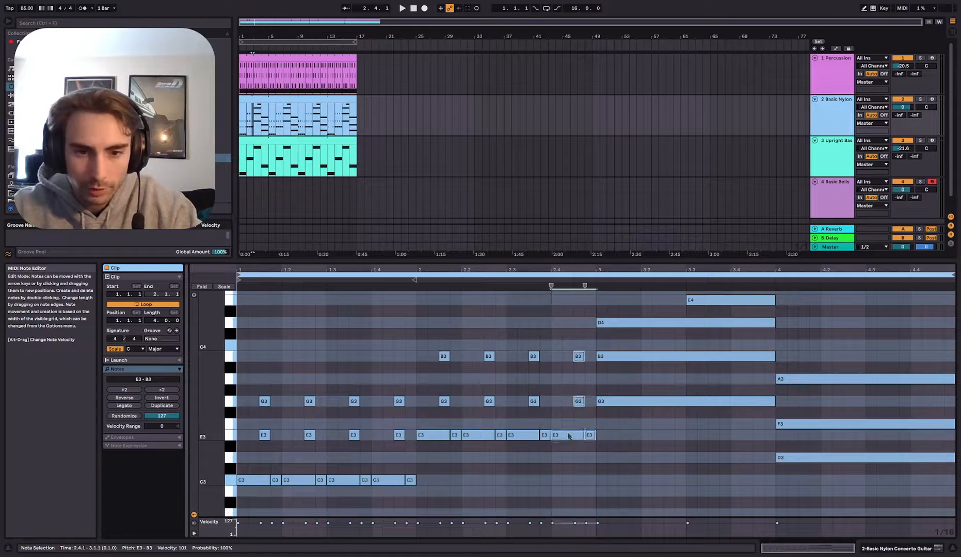
# Step: Copy the one-beat rhythm to the start of bar 3 with G3 below B3 and D4, removing those long chord notes
pyautogui.hotkey('ctrl', 'd')
pyautogui.moveTo(614, 436); pyautogui.dragTo(615, 402)
pyautogui.moveTo(625, 369); pyautogui.dragTo(625, 358)
pyautogui.hotkey('ctrl', 'z')
pyautogui.click(639, 380)
pyautogui.moveTo(612, 379); pyautogui.dragTo(605, 321)
pyautogui.press('Delete')
# Step: Duplicate bar 3's first-beat pattern of G3, B3 and D4 across beats 2, 3 and 4
pyautogui.moveTo(637, 436); pyautogui.dragTo(607, 322)
pyautogui.hotkey('ctrl', 'd')
pyautogui.hotkey('ctrl', 'd')
pyautogui.hotkey('ctrl', 'd')
pyautogui.click(716, 301)
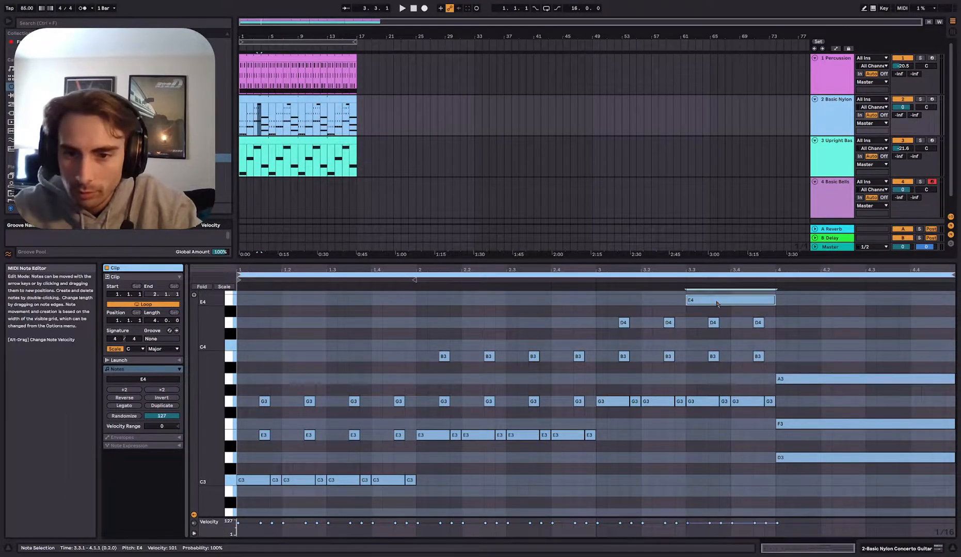
pyautogui.click(706, 332)
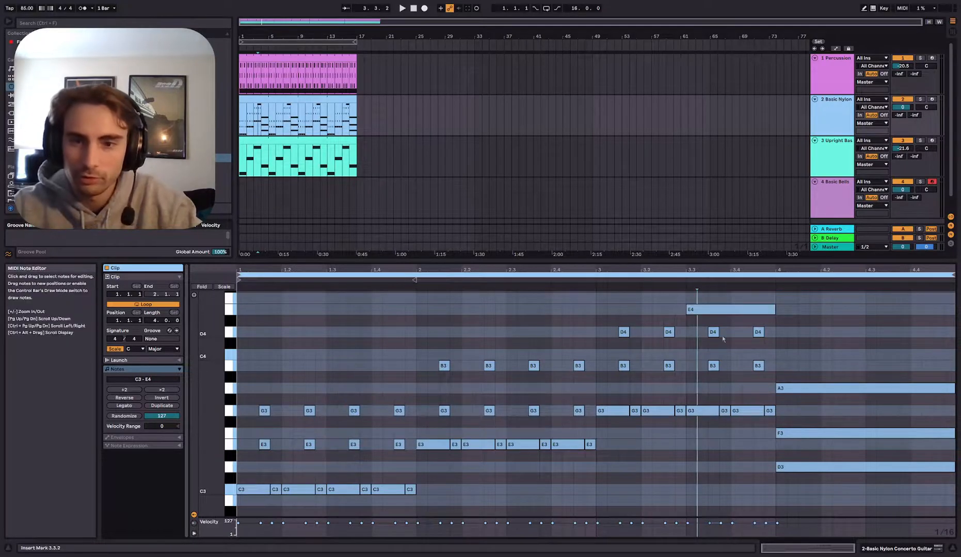
# Step: Copy the one-beat rhythm to the start of bar 4 with D3 below F3 and A3, removing the bar's long chord notes
pyautogui.moveTo(770, 427); pyautogui.dragTo(746, 326)
pyautogui.hotkey('ctrl', 'd')
pyautogui.moveTo(791, 411); pyautogui.dragTo(803, 434)
pyautogui.click(794, 434)
pyautogui.press('Delete')
pyautogui.click(788, 388)
pyautogui.press('Delete')
# Step: Duplicate bar 4's first-beat pattern of D3, F3 and A3 across beats 2, 3 and 4
pyautogui.moveTo(836, 361); pyautogui.dragTo(791, 479)
pyautogui.hotkey('ctrl', 'd')
pyautogui.hotkey('ctrl', 'd')
pyautogui.hotkey('ctrl', 'd')
# Step: Play the arrangement to hear the new rhythm of the four-bar guitar part
pyautogui.click(689, 462)
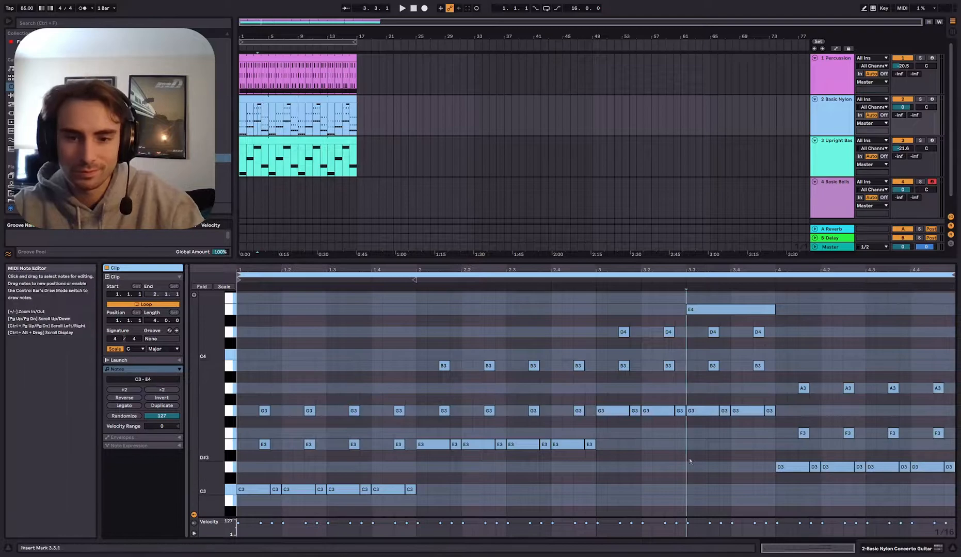
pyautogui.click(403, 8)
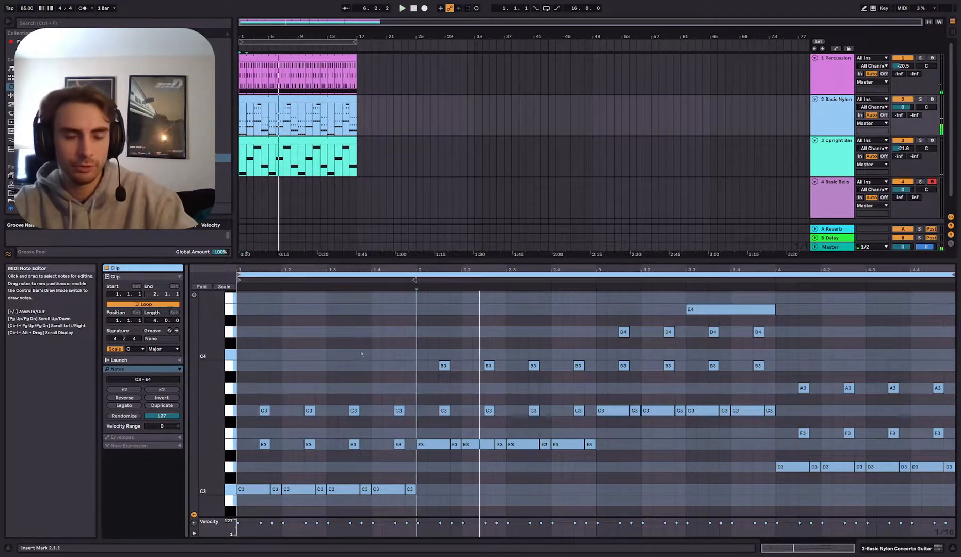
pyautogui.scroll(-1, 355, 357)
pyautogui.scroll(-2, 356, 357)
pyautogui.press('space')
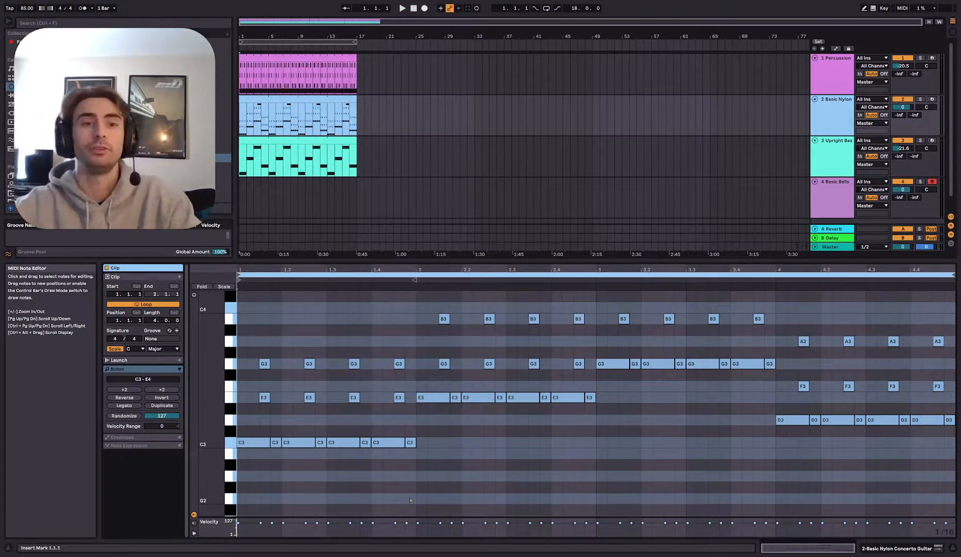
# Step: Move the C3 notes at 1.1.4 and 1.2.1 down to G2
pyautogui.moveTo(294, 462); pyautogui.dragTo(321, 442)
pyautogui.click(265, 364)
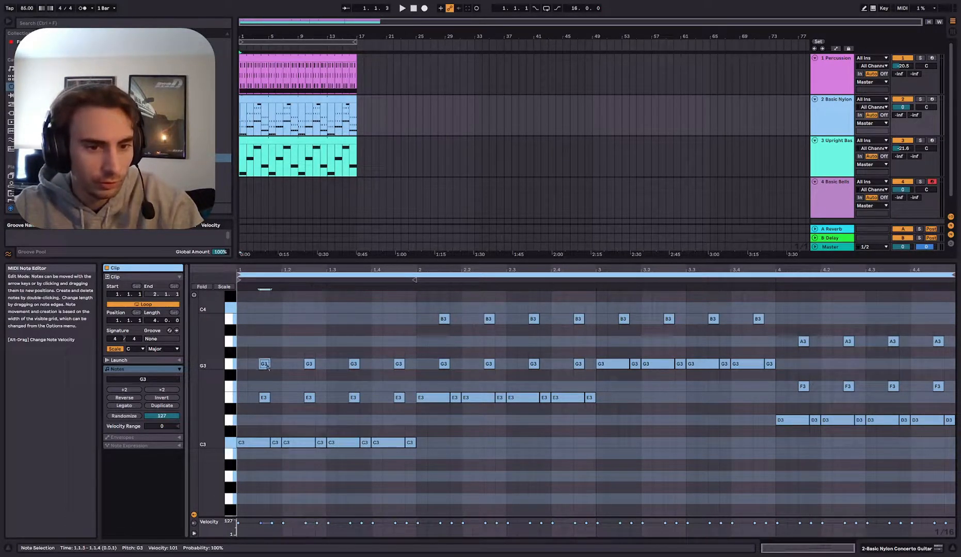
pyautogui.moveTo(294, 467); pyautogui.dragTo(297, 499)
# Step: Lower the G3 at 1.2.3 to C3, and replace the C3s at 1.2.4 and 1.3.1 with two-sixteenth B2s at 1.2.4 and 1.3.2
pyautogui.click(311, 365)
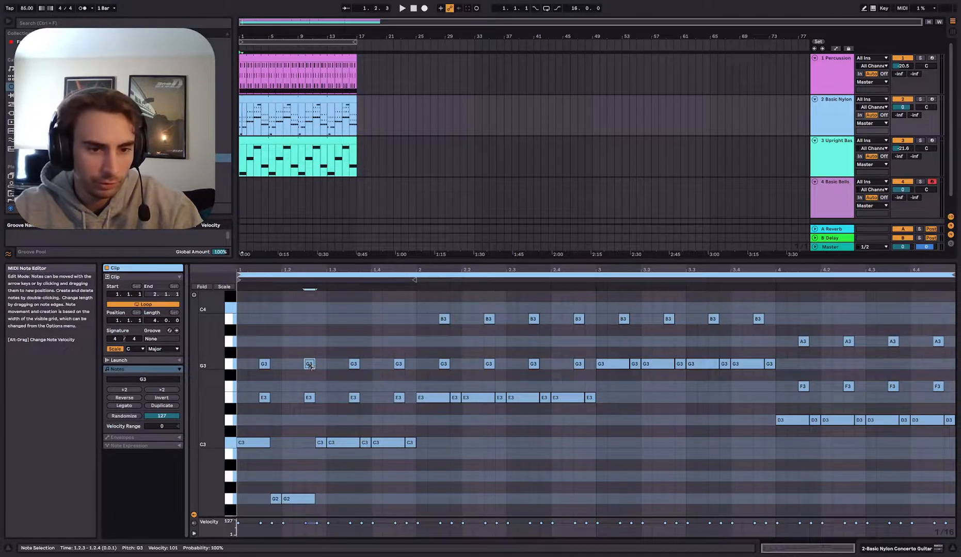
pyautogui.moveTo(312, 365); pyautogui.dragTo(321, 454)
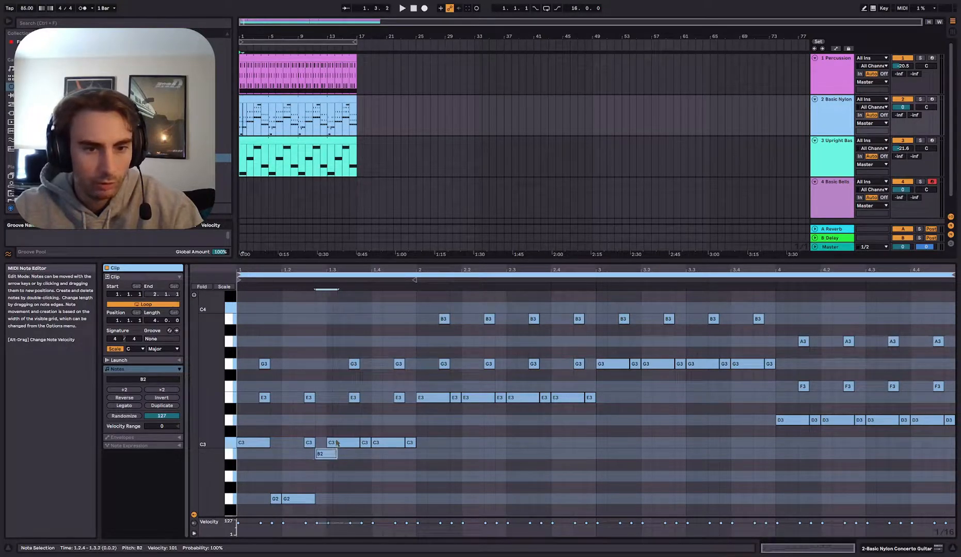
pyautogui.click(336, 443)
pyautogui.press('Delete')
pyautogui.click(327, 455)
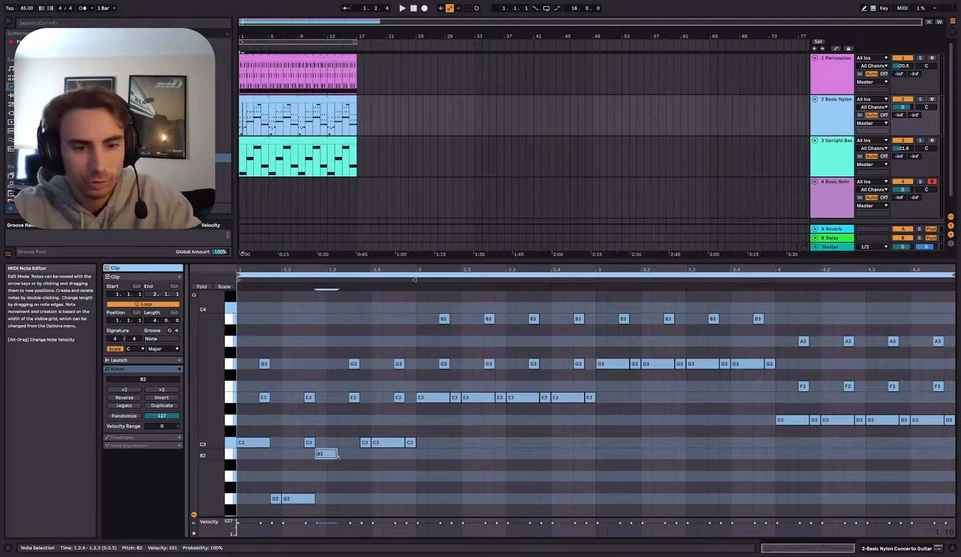
pyautogui.hotkey('ctrl', 'd')
# Step: Raise the G3 at 1.3.3 to A3 and play bar 1 from its start
pyautogui.click(354, 364)
pyautogui.press('Up')
pyautogui.click(356, 372)
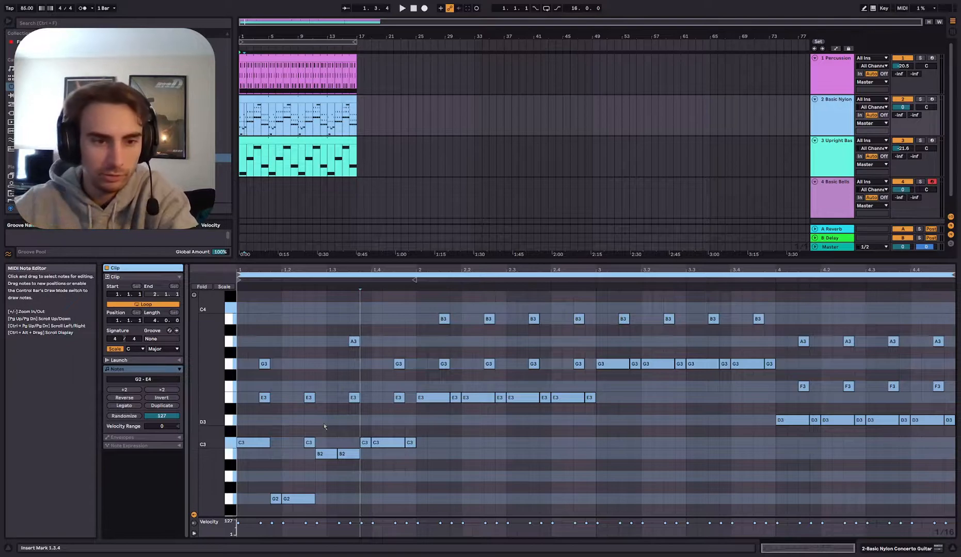
pyautogui.click(247, 436)
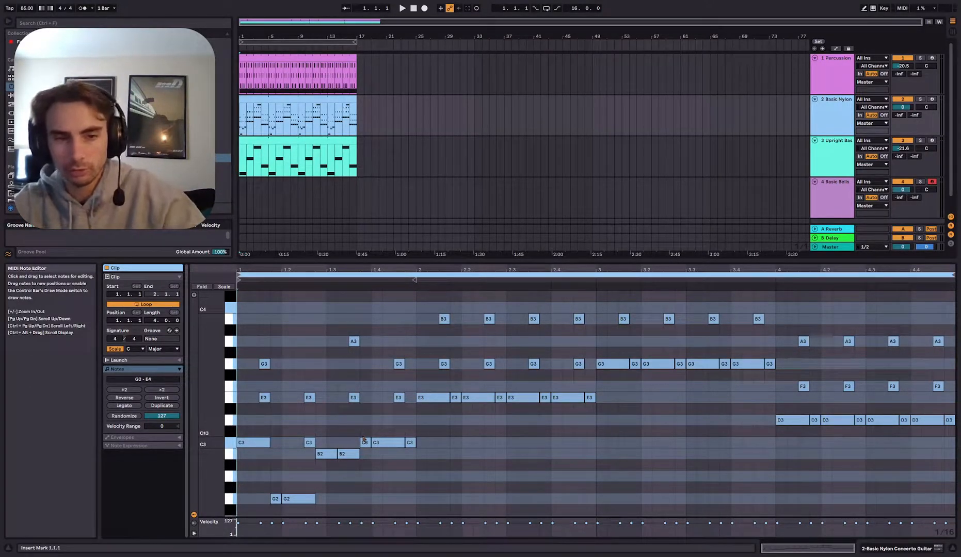
pyautogui.press('space')
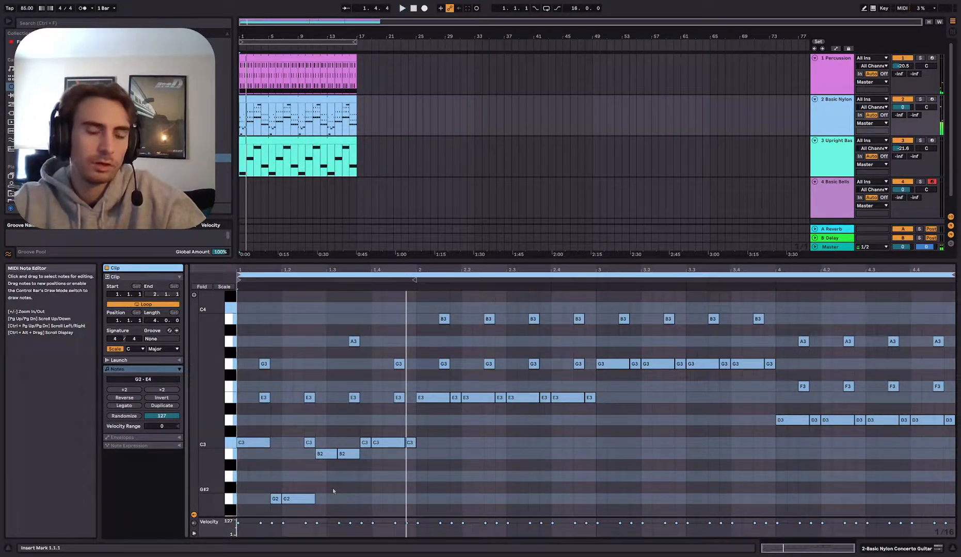
# Step: Raise bar 1's last three C3 notes to E3, revoice the chords at 1.3.3 and 1.4.3 as G3 and A3, and play the bar
pyautogui.moveTo(363, 452); pyautogui.dragTo(387, 402)
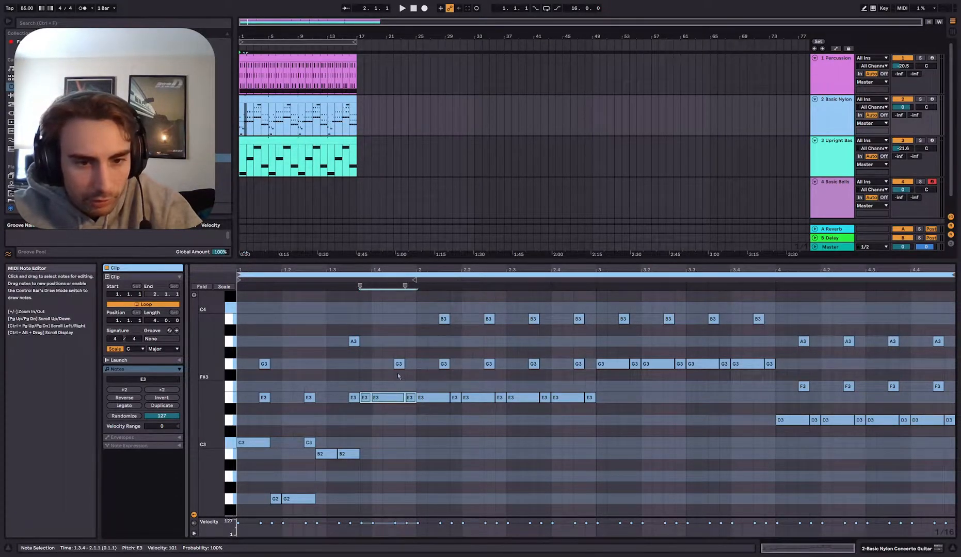
pyautogui.click(349, 404)
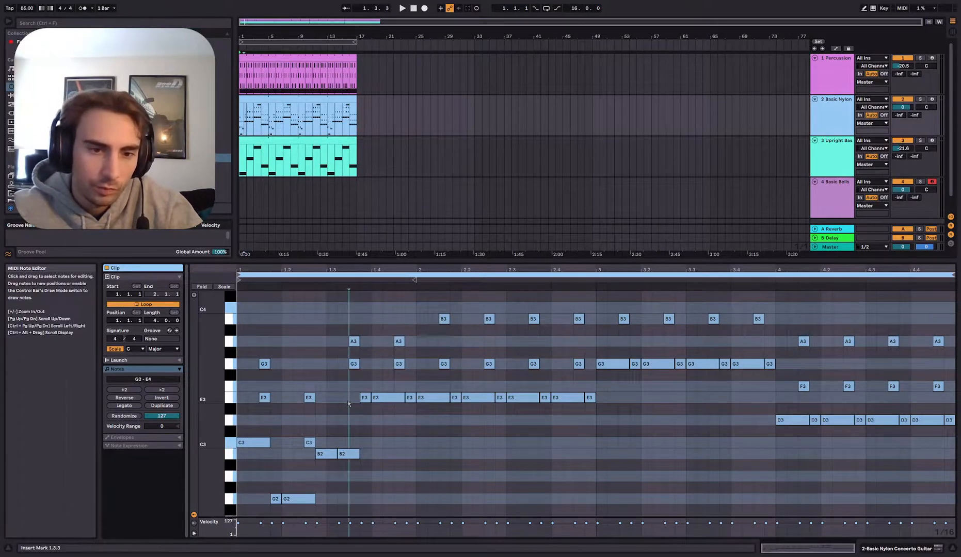
pyautogui.click(242, 467)
pyautogui.press('space')
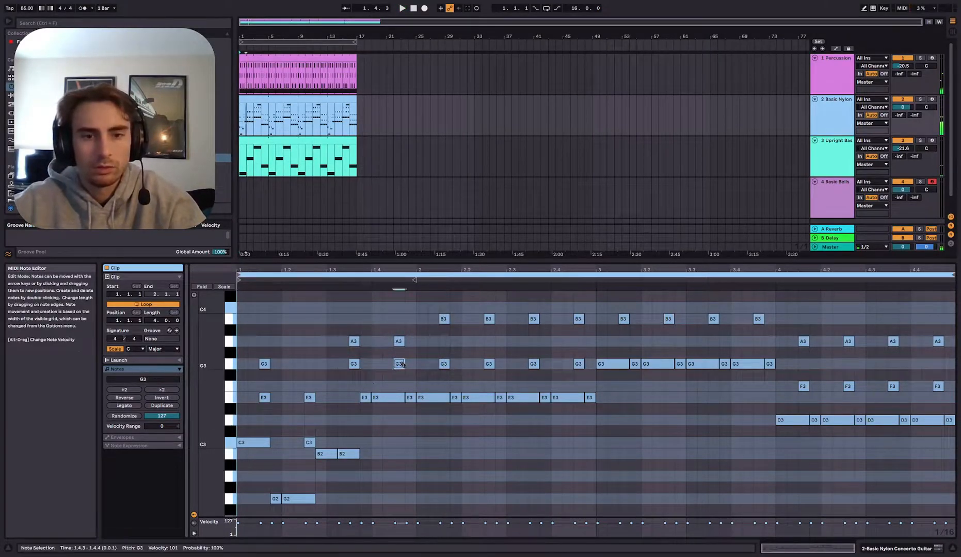
# Step: Raise the A3 notes at 1.4.3 and 1.3.3 to B3, and play bar 1 from its start
pyautogui.click(372, 364)
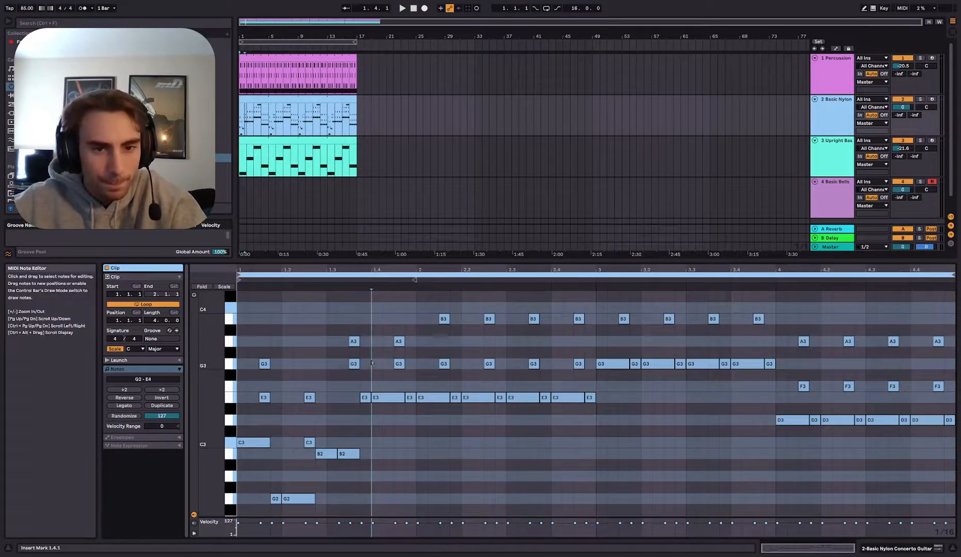
pyautogui.click(355, 364)
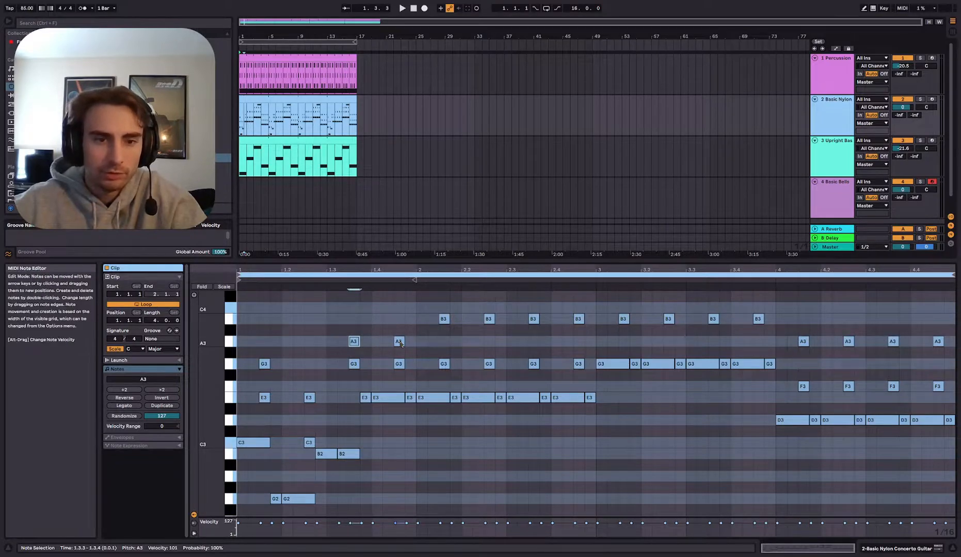
pyautogui.moveTo(398, 343); pyautogui.dragTo(400, 325)
pyautogui.click(401, 367)
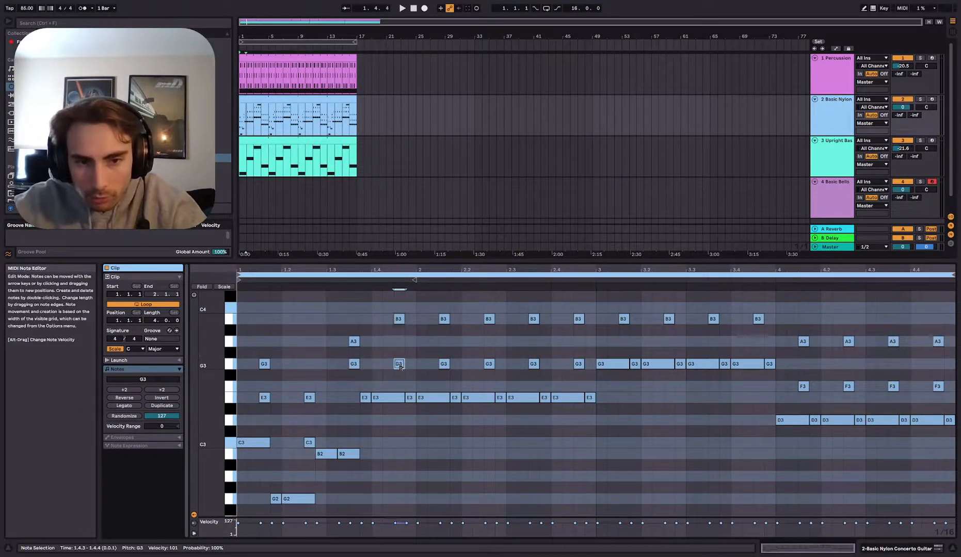
pyautogui.moveTo(353, 343); pyautogui.dragTo(354, 328)
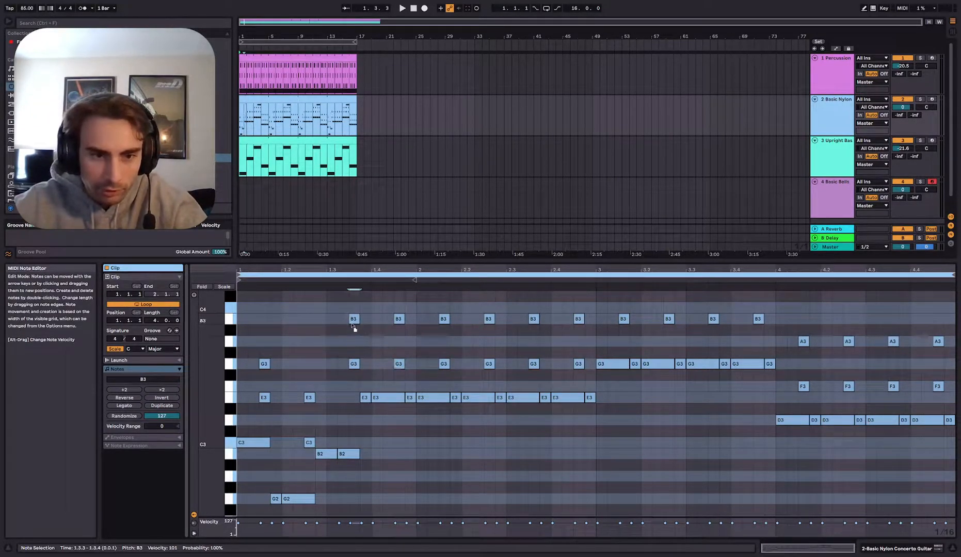
pyautogui.click(242, 468)
pyautogui.press('space')
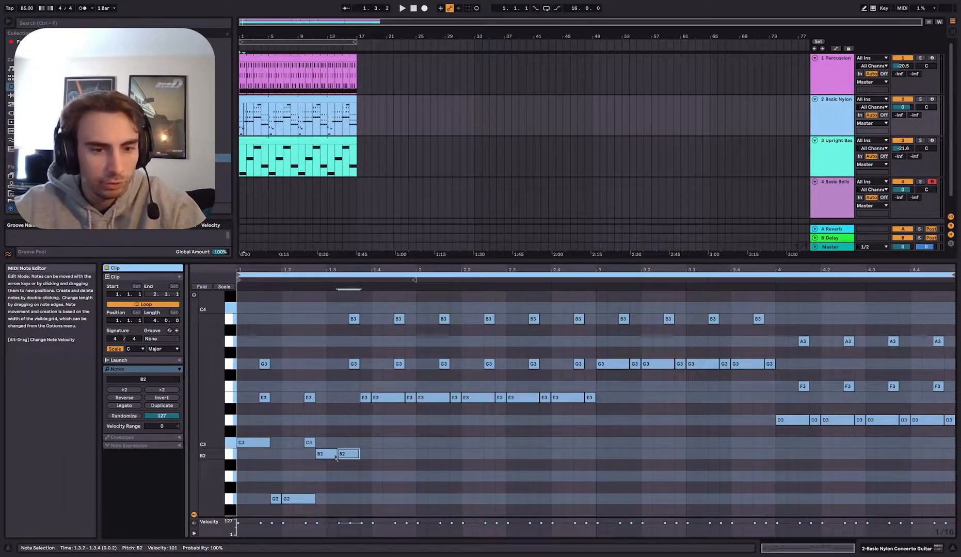
# Step: Shorten the E3 at 1.4.1 to two sixteenths, place a two-sixteenth D3 at 1.4.3, and delete the G3 and B3 above it
pyautogui.click(400, 398)
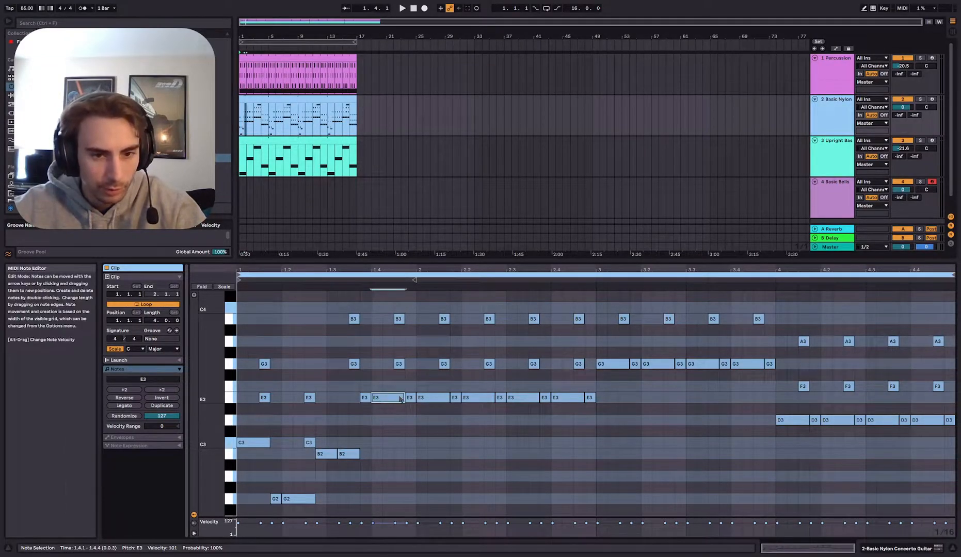
pyautogui.moveTo(403, 398); pyautogui.dragTo(407, 420)
pyautogui.moveTo(412, 411); pyautogui.dragTo(397, 312)
pyautogui.press('Delete')
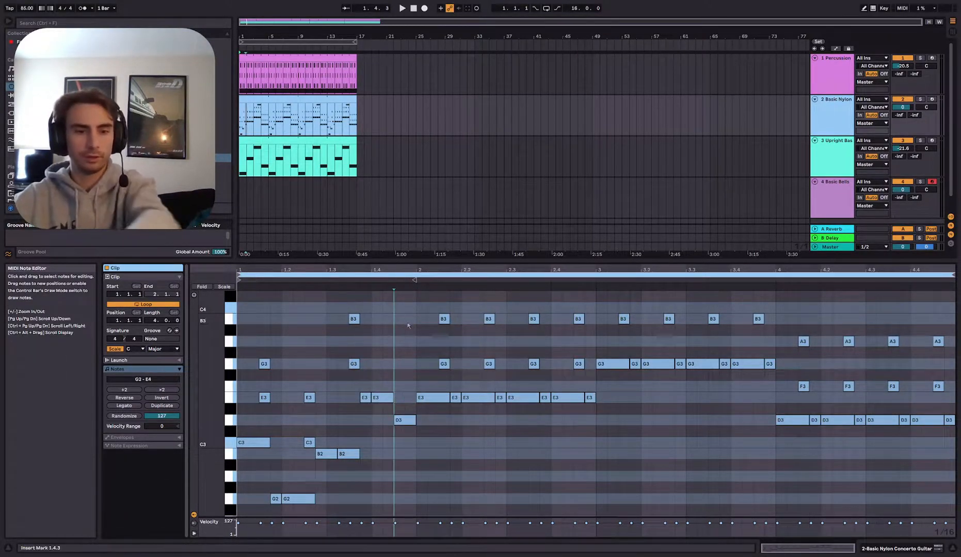
# Step: Play the guitar part from the start to hear the revised bar 1
pyautogui.press('Home')
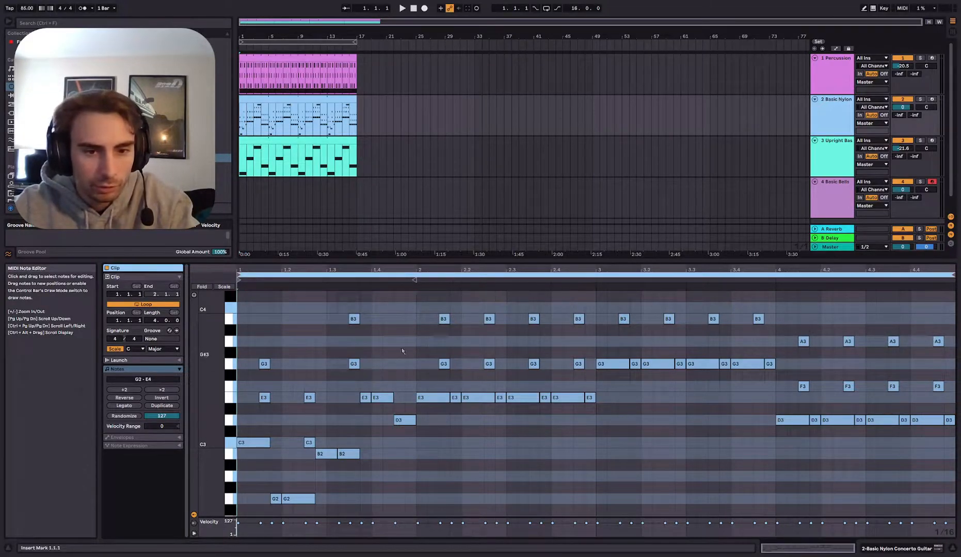
pyautogui.moveTo(408, 300); pyautogui.dragTo(237, 507)
pyautogui.click(387, 501)
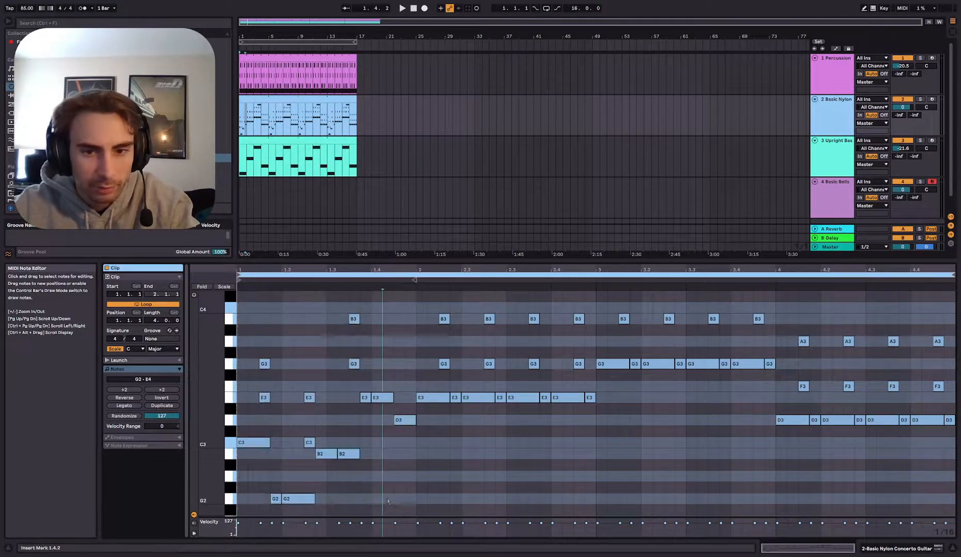
pyautogui.click(239, 460)
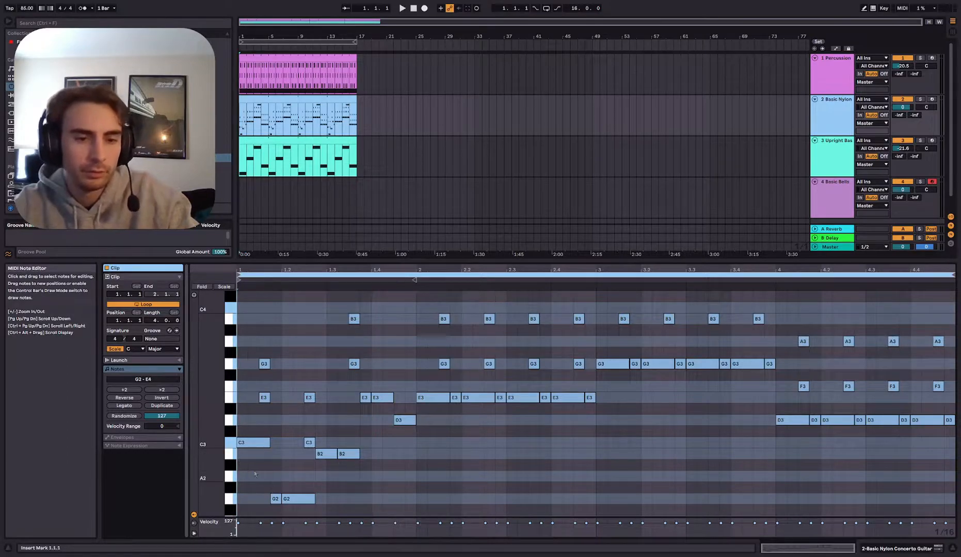
pyautogui.press('space')
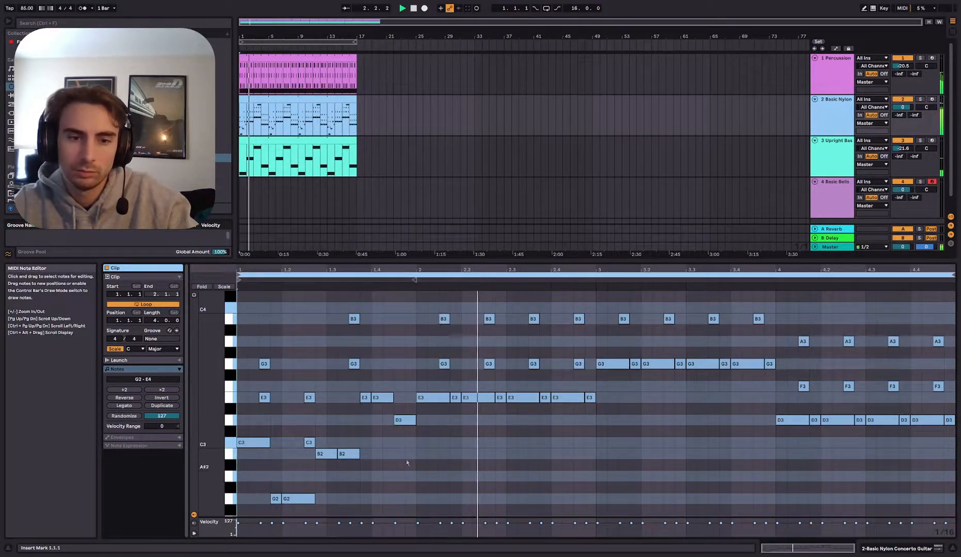
pyautogui.press('space')
# Step: Rework bar 2's lower line from 2.1.4 onward as B2, D3, G3 and F3 in bar 1's rhythm, clearing the chord at 2.4.3
pyautogui.moveTo(412, 301); pyautogui.dragTo(240, 503)
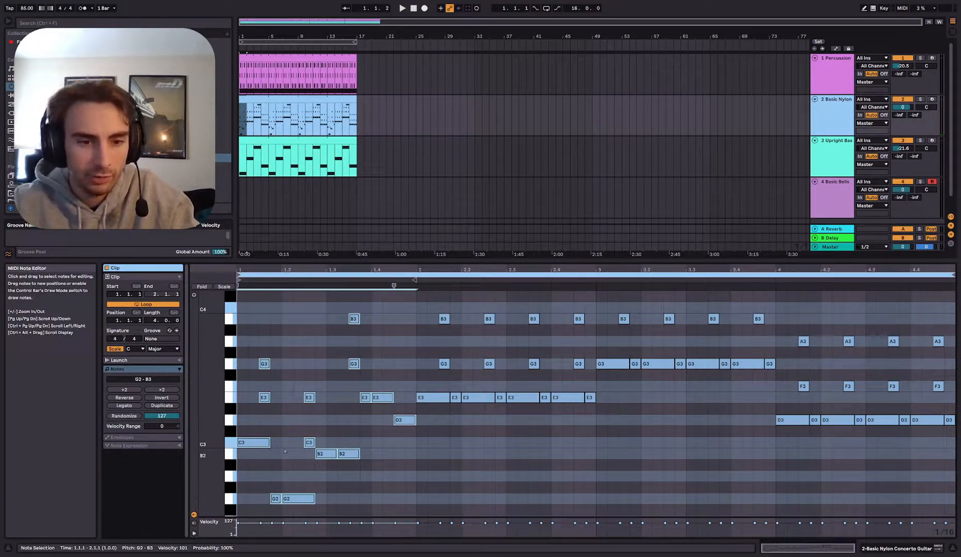
pyautogui.moveTo(455, 399); pyautogui.dragTo(455, 458)
pyautogui.moveTo(474, 399); pyautogui.dragTo(502, 421)
pyautogui.hotkey('ctrl', 'd')
pyautogui.doubleClick(521, 399)
pyautogui.click(547, 400)
pyautogui.moveTo(549, 400); pyautogui.dragTo(582, 389)
pyautogui.doubleClick(591, 399)
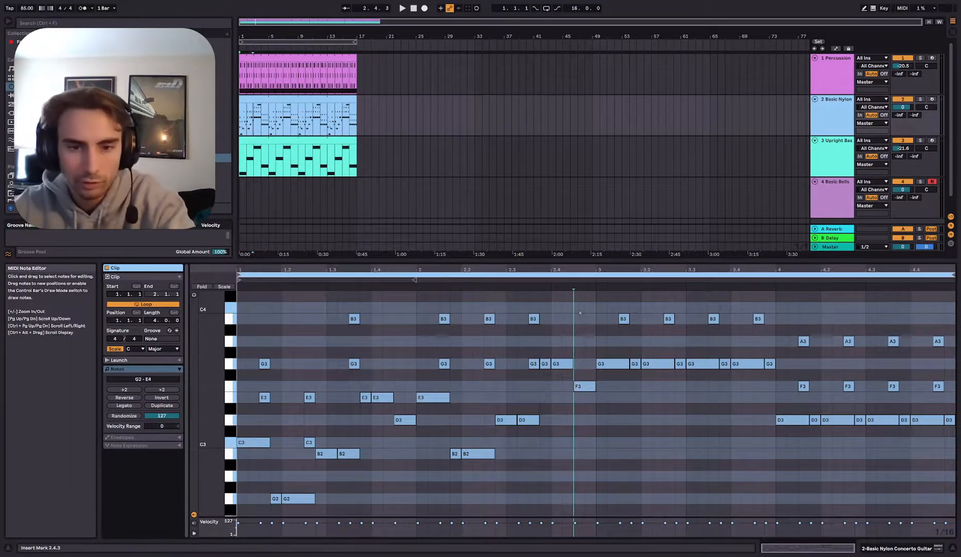
# Step: Change the B3 at 2.2.3 to E3 and the G3 at 2.3.3 to D4, and play the part
pyautogui.doubleClick(579, 320)
pyautogui.click(534, 320)
pyautogui.click(491, 321)
pyautogui.click(534, 365)
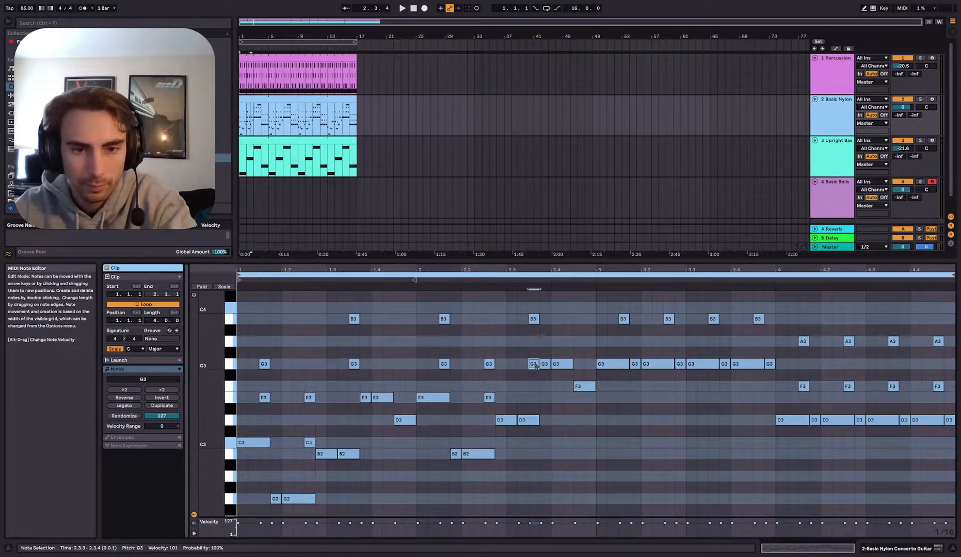
pyautogui.moveTo(533, 330); pyautogui.dragTo(534, 292)
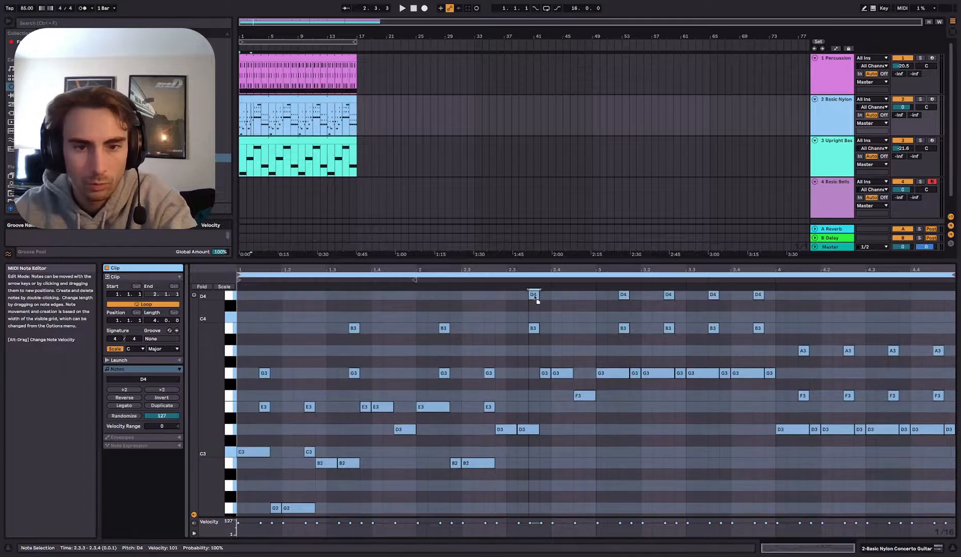
pyautogui.press('space')
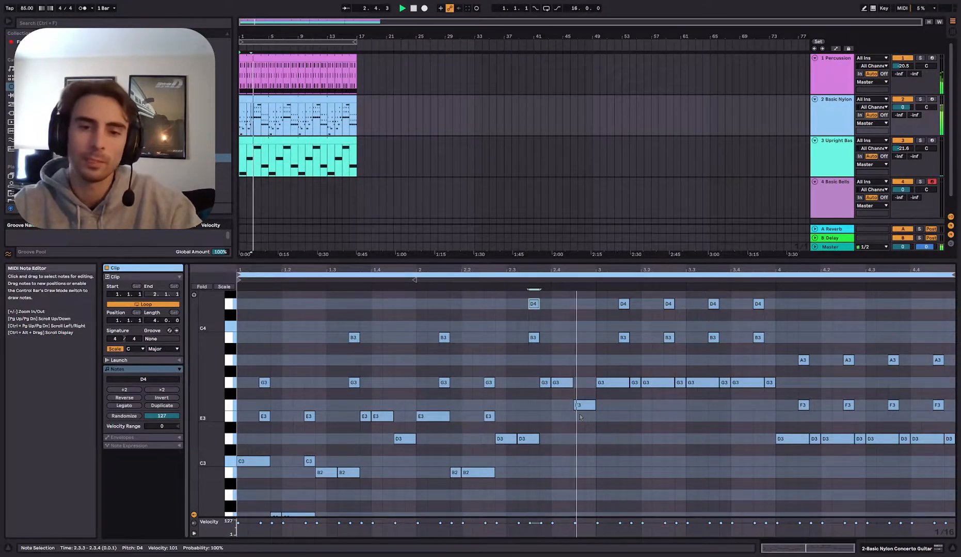
# Step: Rework the first half of bar 3's lower line after the opening G3: D3 at 3.1.4 and 3.2.1, F3 at 3.2.4 and 3.3.2
pyautogui.click(587, 412)
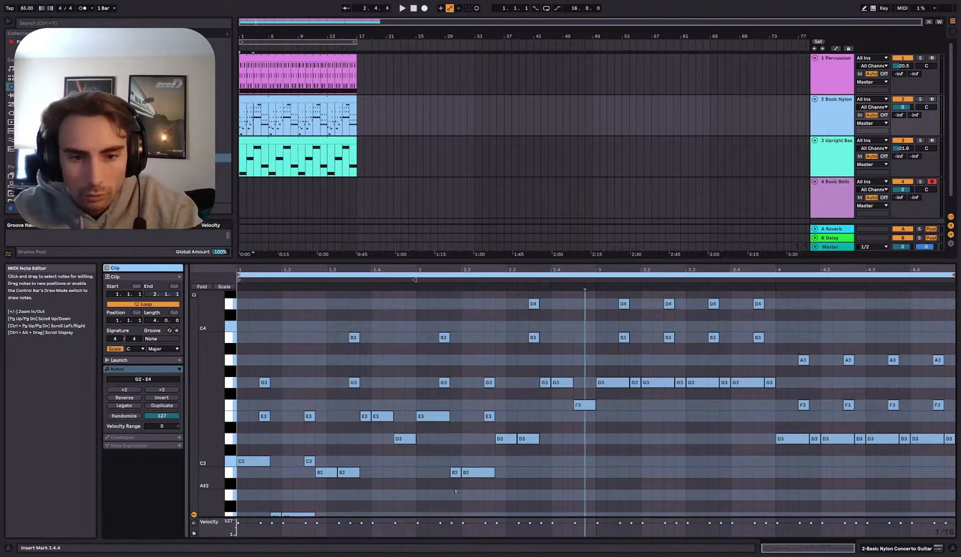
pyautogui.moveTo(422, 509); pyautogui.dragTo(595, 287)
pyautogui.scroll(2, 607, 436)
pyautogui.click(607, 436)
pyautogui.click(613, 420)
pyautogui.moveTo(655, 420); pyautogui.dragTo(698, 418)
pyautogui.scroll(-4, 681, 480)
pyautogui.scroll(1, 680, 479)
pyautogui.hotkey('ctrl', 'd')
pyautogui.doubleClick(698, 393)
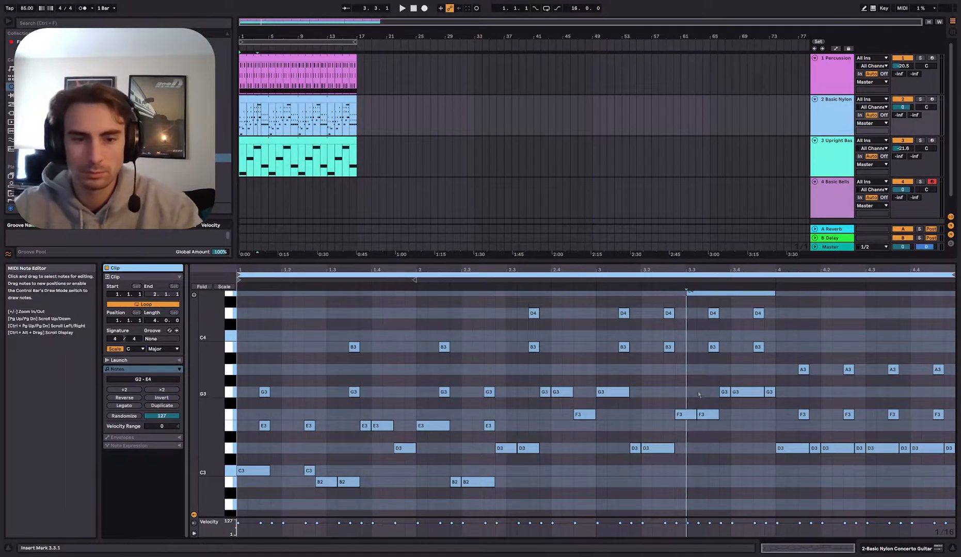
# Step: Finish bar 3's lower line with B3 at 3.3.4 and 3.4.1 and a two-sixteenth A3 at 3.4.3
pyautogui.click(725, 393)
pyautogui.moveTo(741, 392); pyautogui.dragTo(767, 371)
pyautogui.hotkey('ctrl', 'd')
pyautogui.doubleClick(769, 392)
pyautogui.scroll(1, 747, 356)
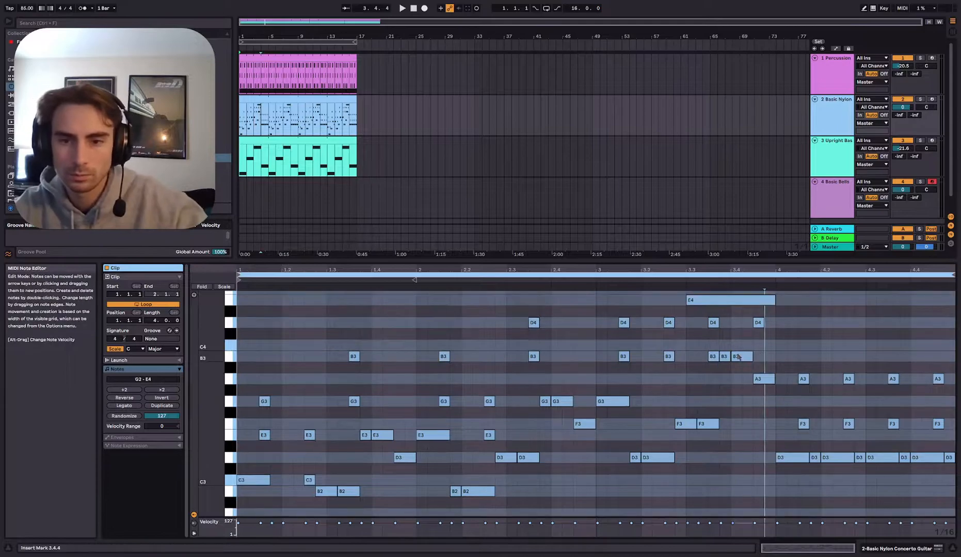
# Step: Change the D4 at 3.2.3 to G3 and the B3 at 3.3.3 to E4, and delete the long E4 at 3.3.1
pyautogui.click(719, 365)
pyautogui.click(714, 357)
pyautogui.click(640, 390)
pyautogui.click(598, 388)
pyautogui.moveTo(674, 328); pyautogui.dragTo(673, 329)
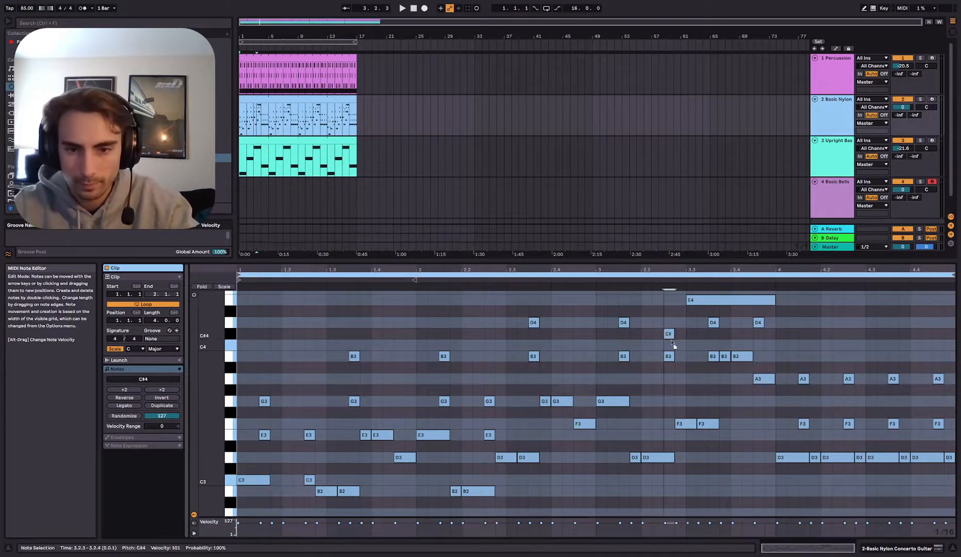
pyautogui.moveTo(712, 358); pyautogui.dragTo(713, 302)
pyautogui.click(698, 301)
pyautogui.press('Delete')
# Step: Delete the D4 at 3.4.3 and play the guitar part to hear the revised bar 3
pyautogui.click(731, 316)
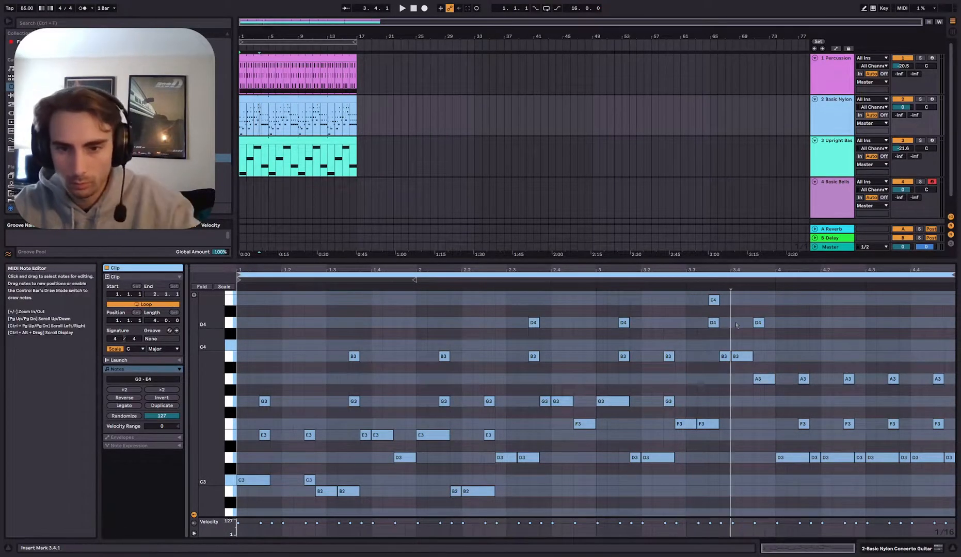
pyautogui.scroll(1, 758, 330)
pyautogui.click(760, 333)
pyautogui.press('Delete')
pyautogui.click(598, 402)
pyautogui.press('space')
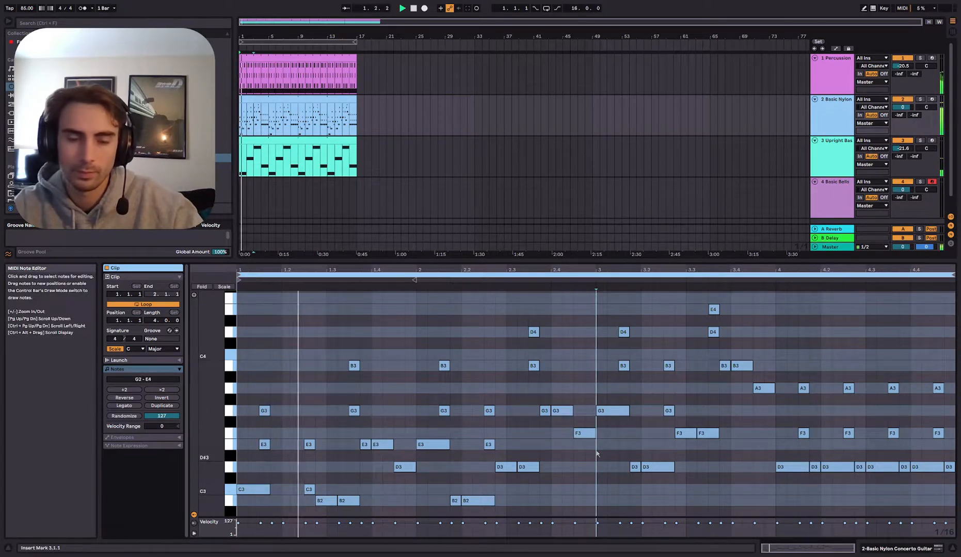
pyautogui.scroll(-1, 609, 409)
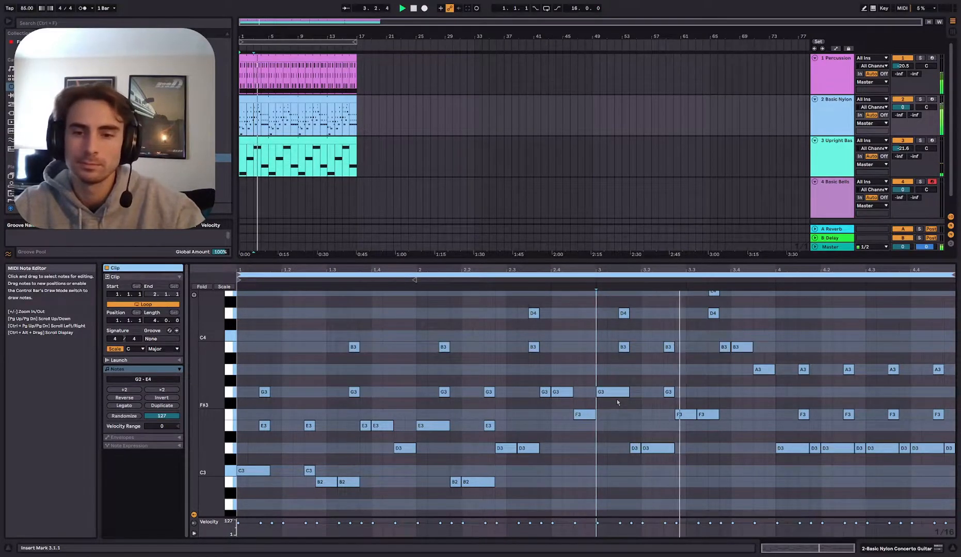
pyautogui.scroll(1, 723, 369)
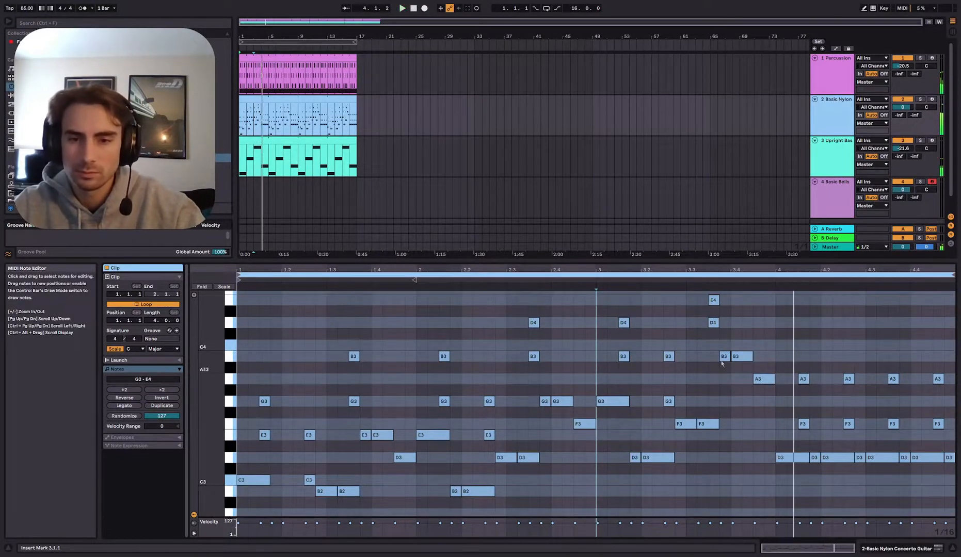
# Step: Raise the E4 at 3.3.3 to F4 and play the guitar part again
pyautogui.click(712, 323)
pyautogui.press('space')
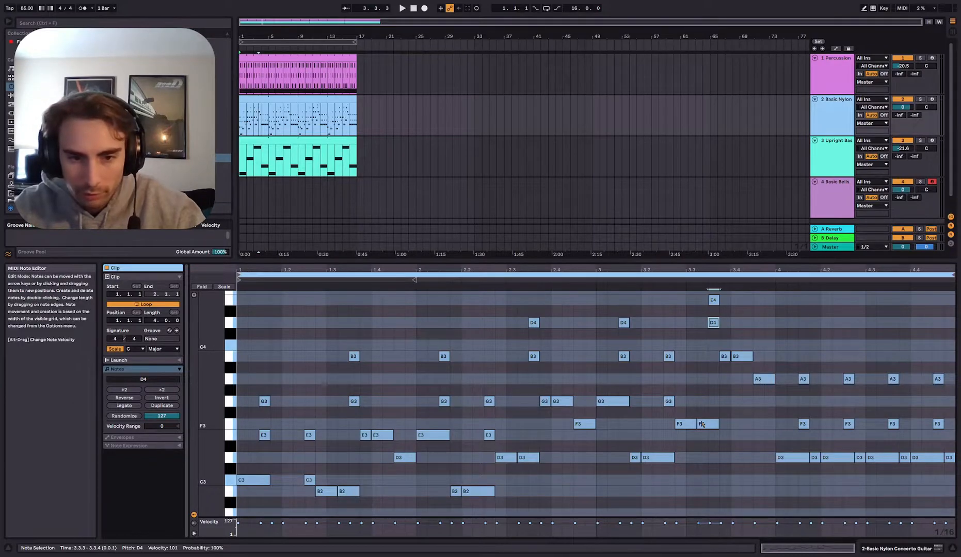
pyautogui.scroll(1, 715, 315)
pyautogui.click(714, 320)
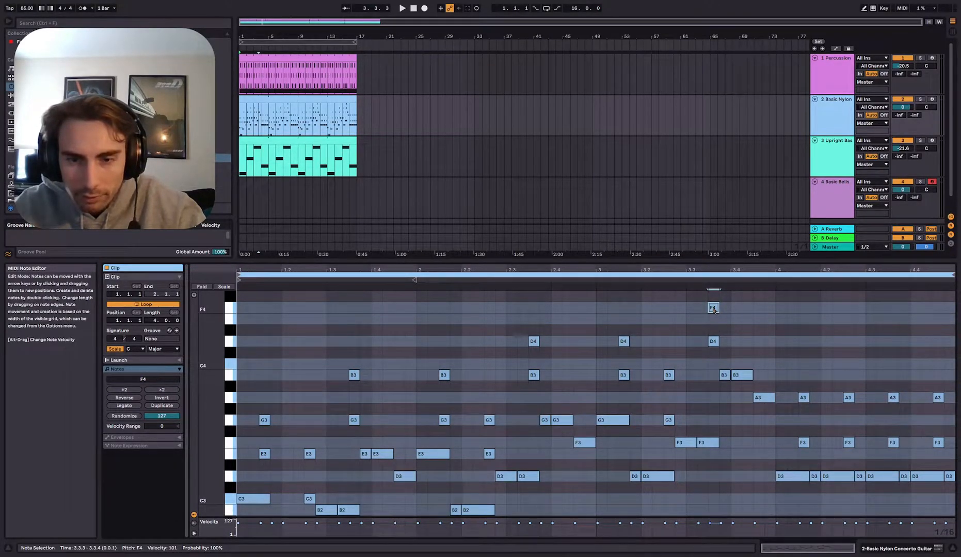
pyautogui.click(688, 341)
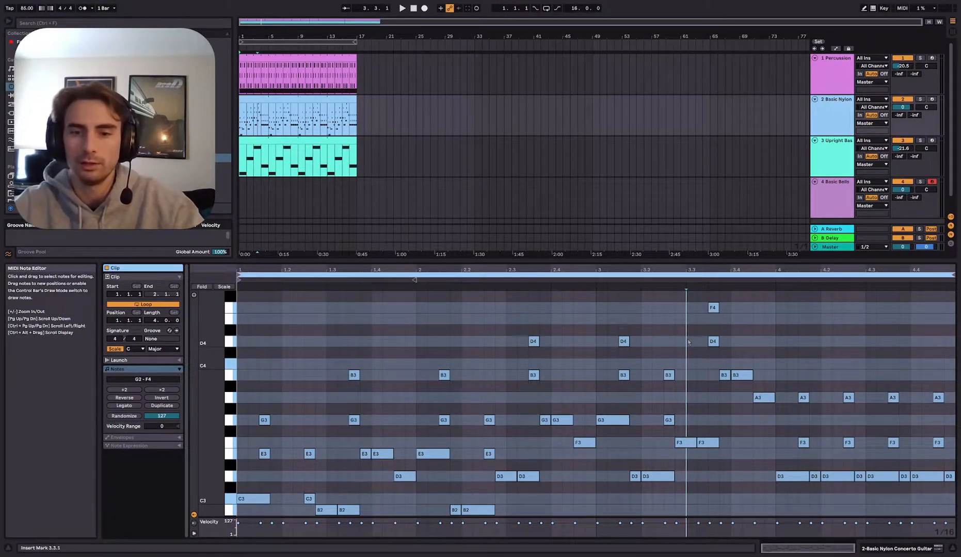
pyautogui.press('space')
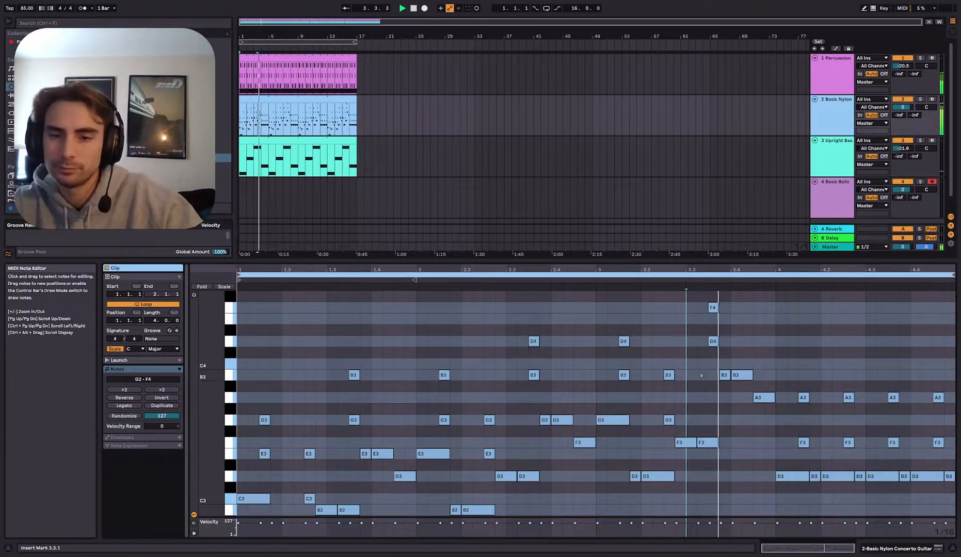
# Step: Lower bar 4's D3 bass notes at 4.1.4 and 4.2.1 to A2
pyautogui.scroll(-2, 722, 402)
pyautogui.moveTo(847, 433); pyautogui.dragTo(847, 486)
pyautogui.click(877, 467)
pyautogui.moveTo(815, 431); pyautogui.dragTo(815, 487)
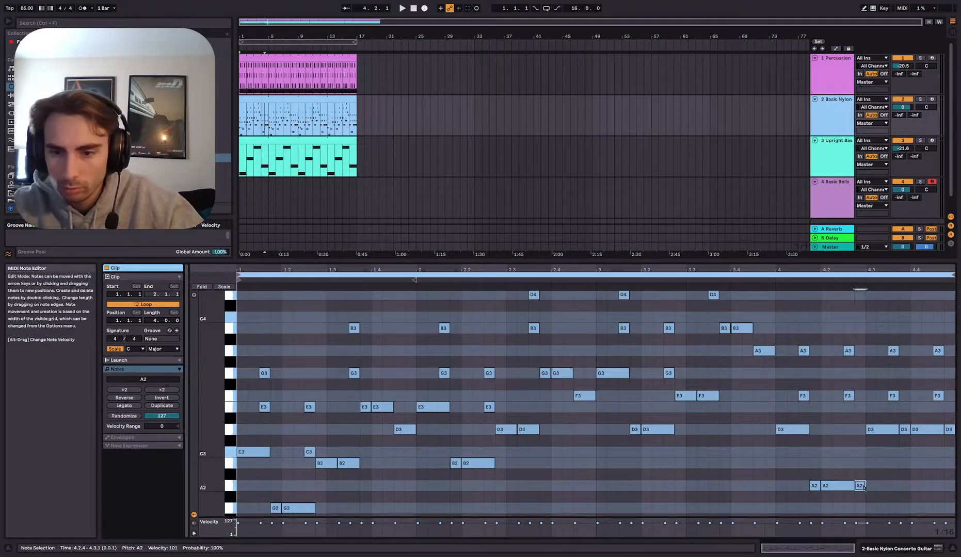
# Step: Set bar 4's lower line to C3 at 4.2.4 and 4.3.2 and F3 from 4.3.4, revoicing 4.2.3 with D3, 4.3.3 with C4, and clearing 4.4.3's chord
pyautogui.moveTo(906, 442); pyautogui.dragTo(893, 318)
pyautogui.click(887, 431)
pyautogui.press('Delete')
pyautogui.moveTo(849, 352); pyautogui.dragTo(848, 430)
pyautogui.doubleClick(937, 352)
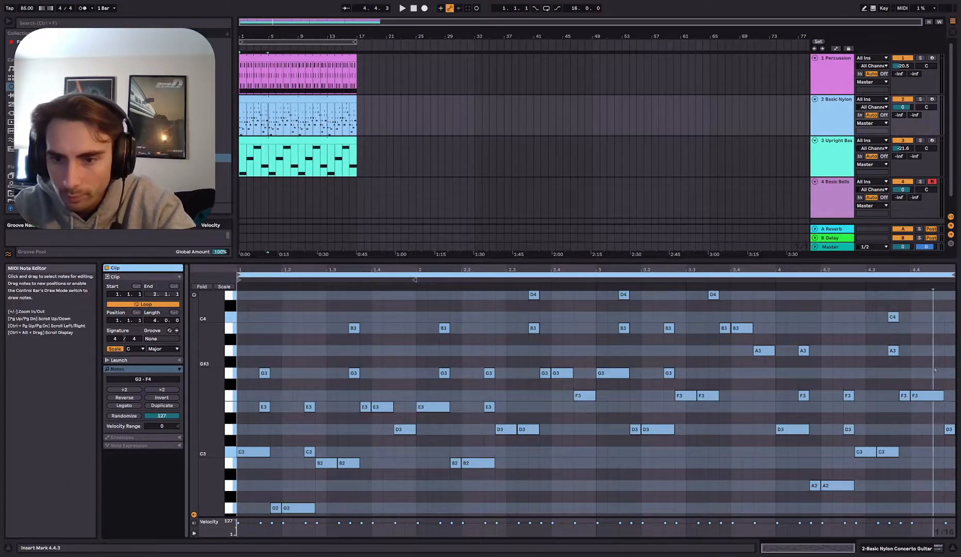
# Step: Shorten the F3 at 4.4.1 to two sixteenths, end bar 4 with a two-sixteenth E3 at 4.4.3, and play the part
pyautogui.scroll(1, 938, 382)
pyautogui.click(943, 406)
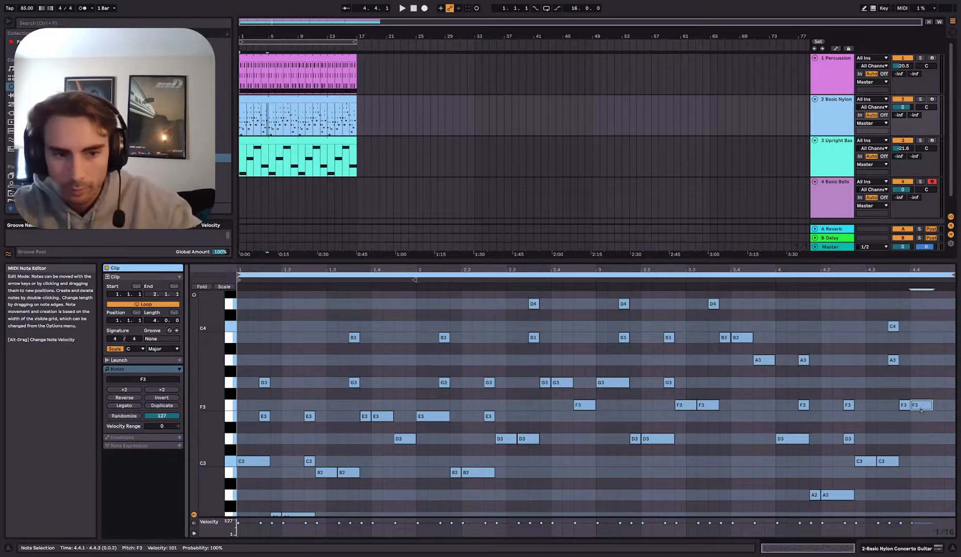
pyautogui.moveTo(948, 440); pyautogui.dragTo(945, 417)
pyautogui.press('space')
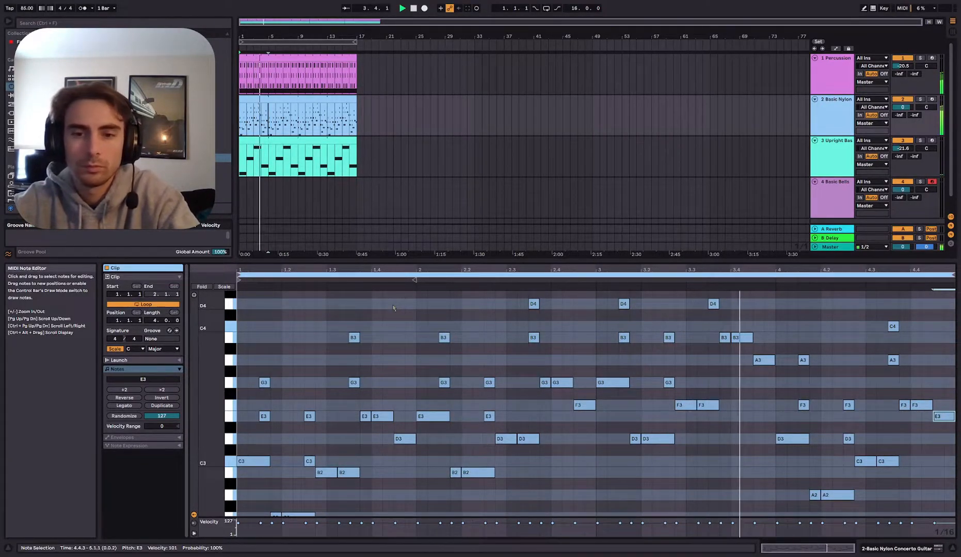
pyautogui.scroll(5, 716, 331)
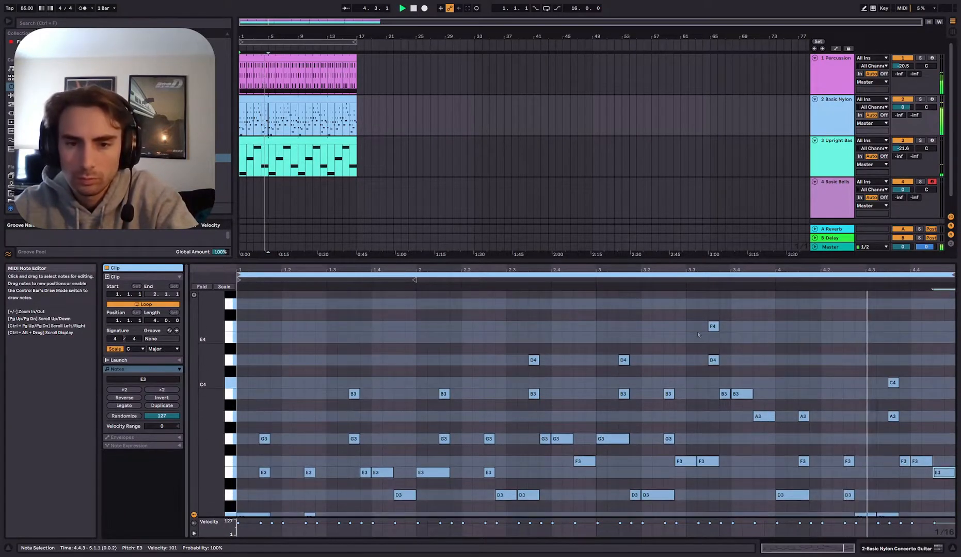
# Step: Lower the F4 and D4 at 3.3.3 to C4 and A3
pyautogui.click(714, 326)
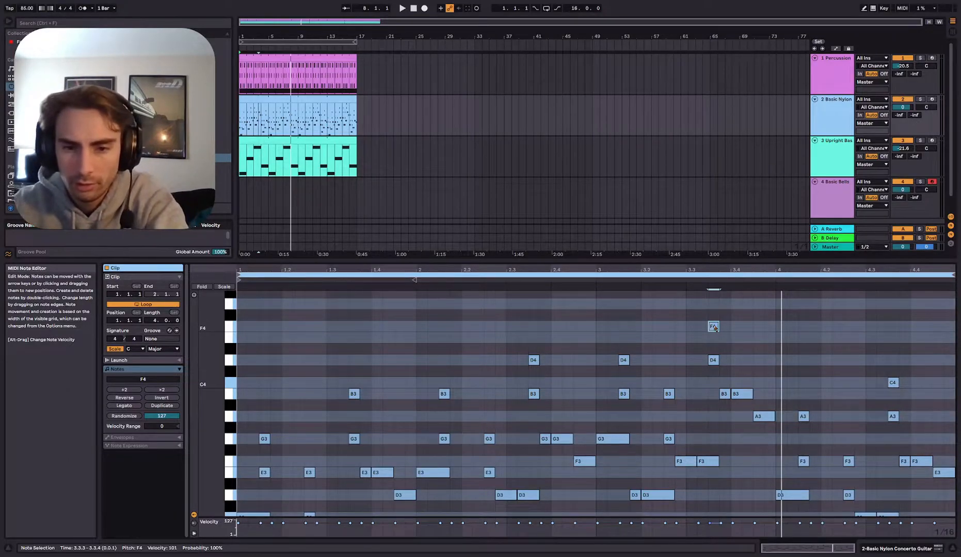
pyautogui.scroll(-3, 778, 466)
pyautogui.scroll(2, 743, 421)
pyautogui.click(790, 457)
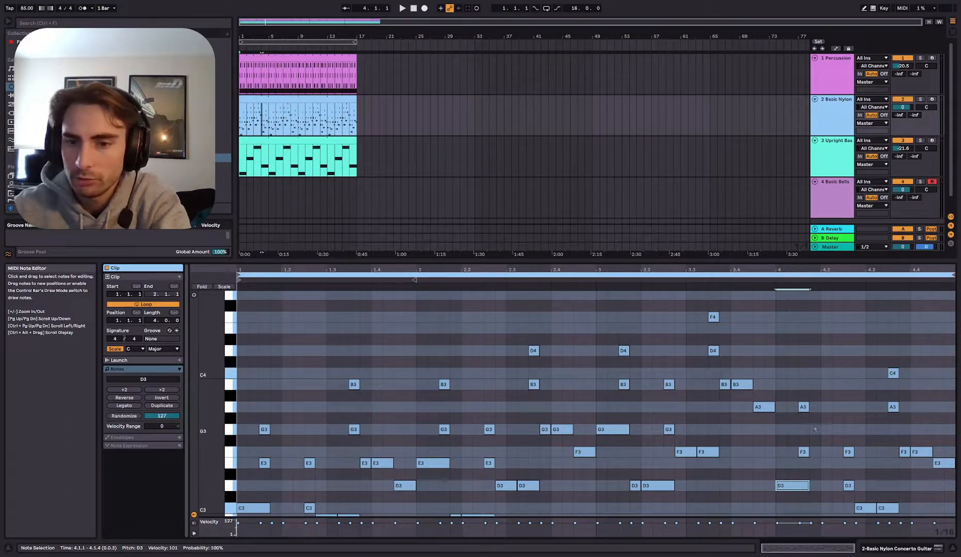
pyautogui.moveTo(713, 320)
pyautogui.mouseDown()
pyautogui.moveTo(719, 380)
pyautogui.moveTo(714, 332)
pyautogui.mouseUp()
pyautogui.click(711, 342)
pyautogui.click(596, 396)
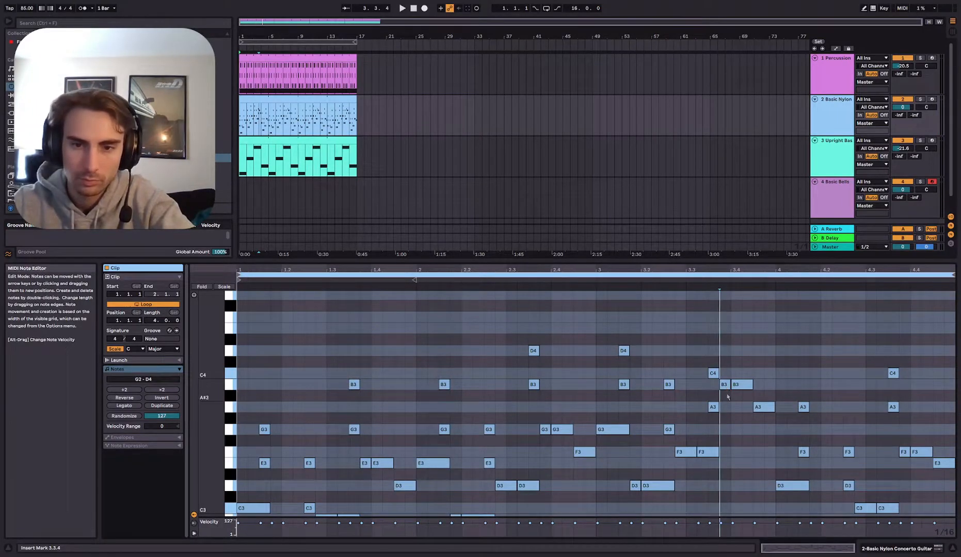
# Step: Lower bar 3's ending to A3 at 3.3.4 and 3.4.1 and G3 at 3.4.3, set the notes at 3.3.3 to B3 and D4, and play
pyautogui.moveTo(727, 397); pyautogui.dragTo(744, 409)
pyautogui.click(769, 410)
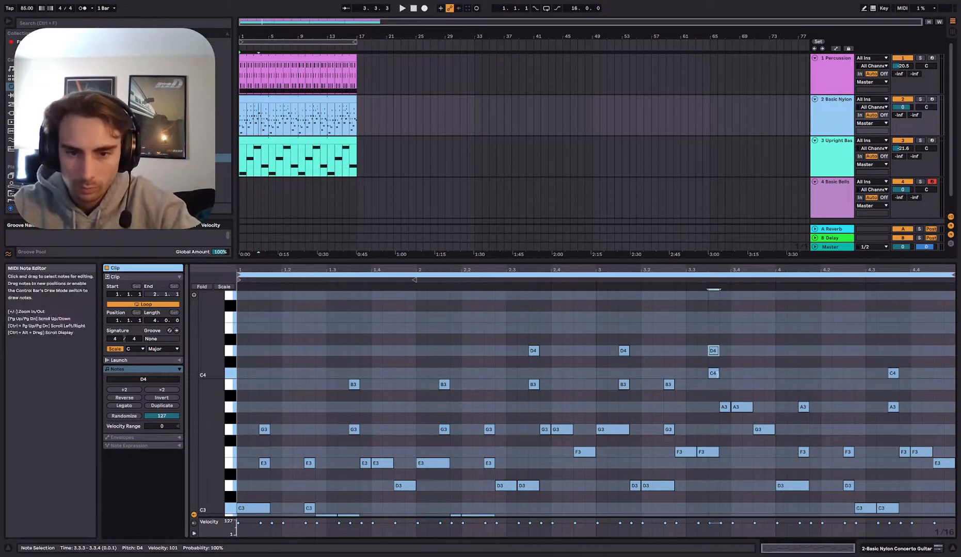
pyautogui.click(584, 452)
pyautogui.click(597, 407)
pyautogui.press('space')
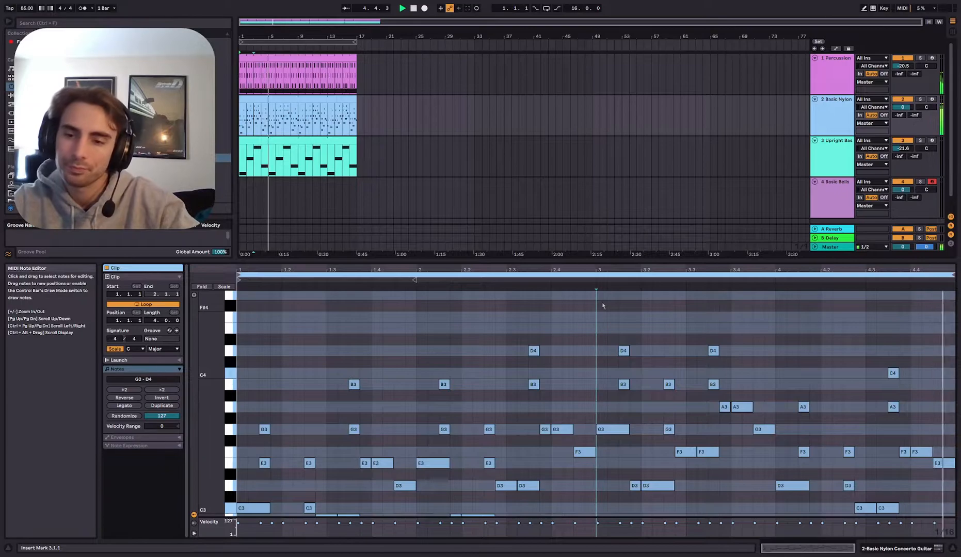
pyautogui.scroll(-2, 537, 375)
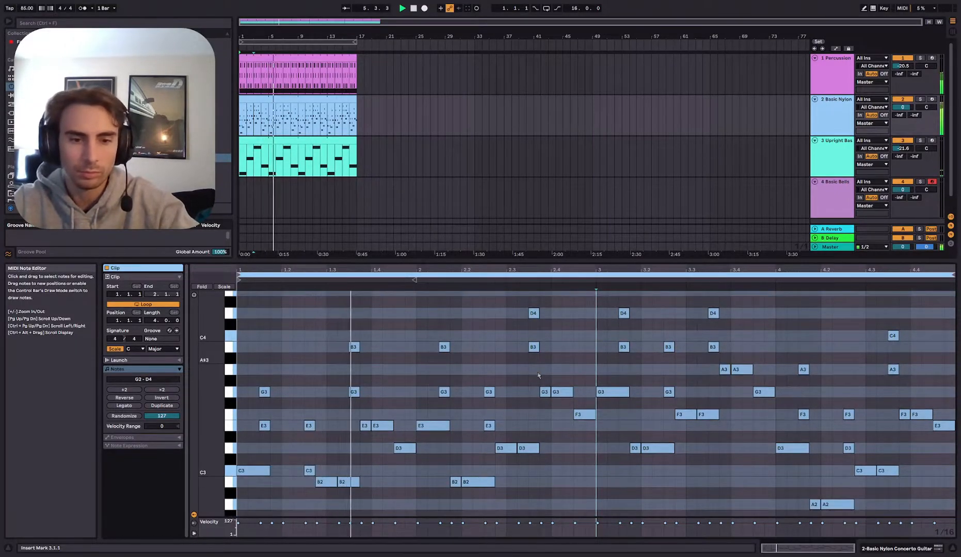
pyautogui.press('space')
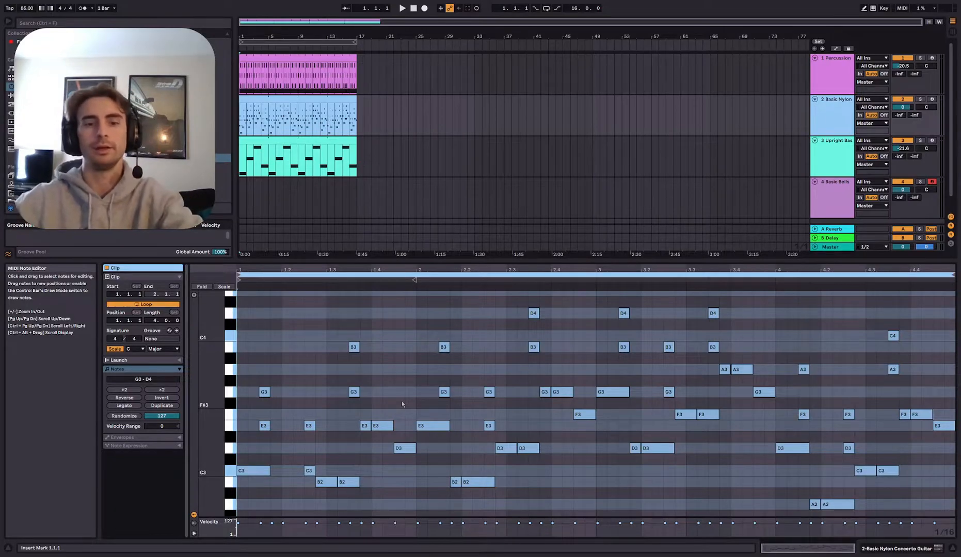
# Step: Change bar 1's last three lower notes to C3 at 1.3.4, D3 at 1.4.1 and F3 at 1.4.3, and play the part
pyautogui.click(384, 428)
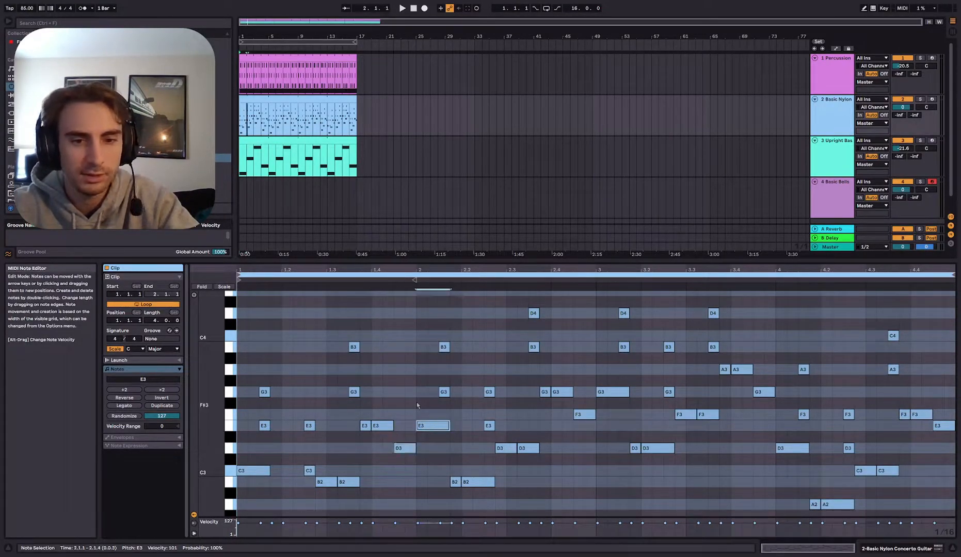
pyautogui.moveTo(382, 414); pyautogui.dragTo(366, 434)
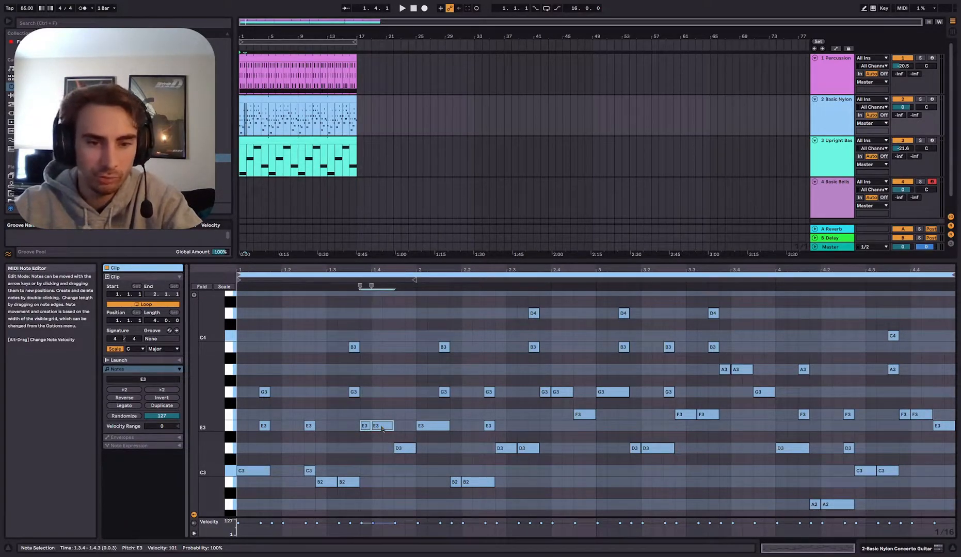
pyautogui.scroll(-2, 382, 428)
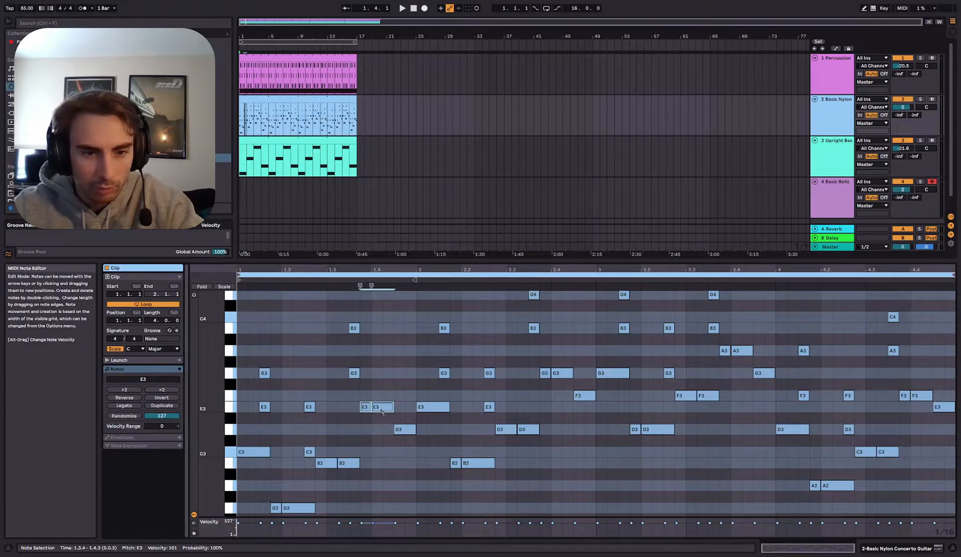
pyautogui.moveTo(382, 409); pyautogui.dragTo(387, 435)
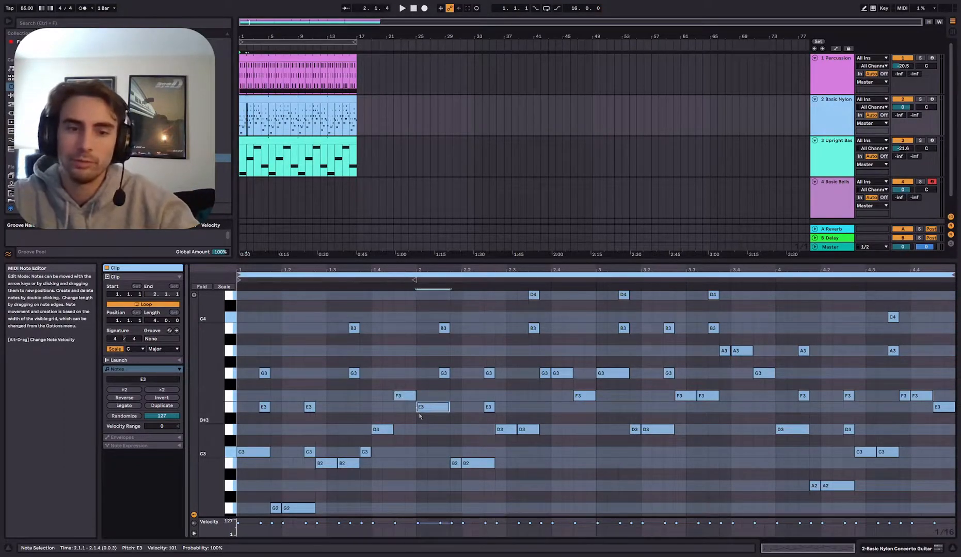
pyautogui.click(418, 425)
pyautogui.press('space')
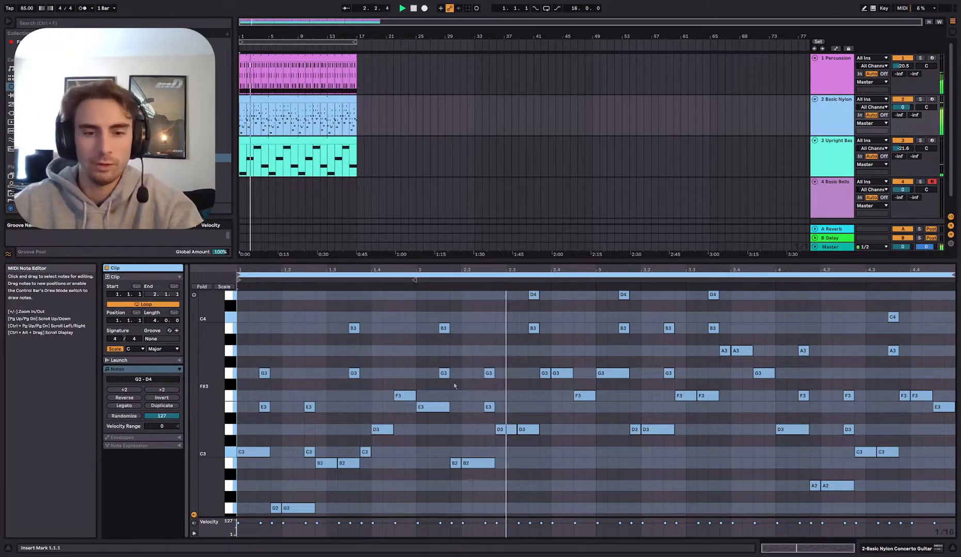
pyautogui.click(551, 400)
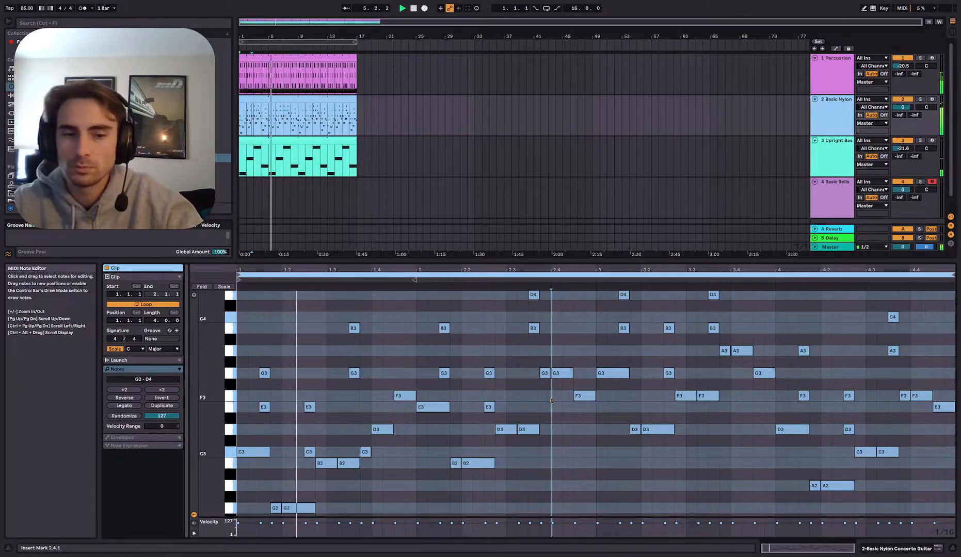
pyautogui.click(596, 420)
pyautogui.press('space')
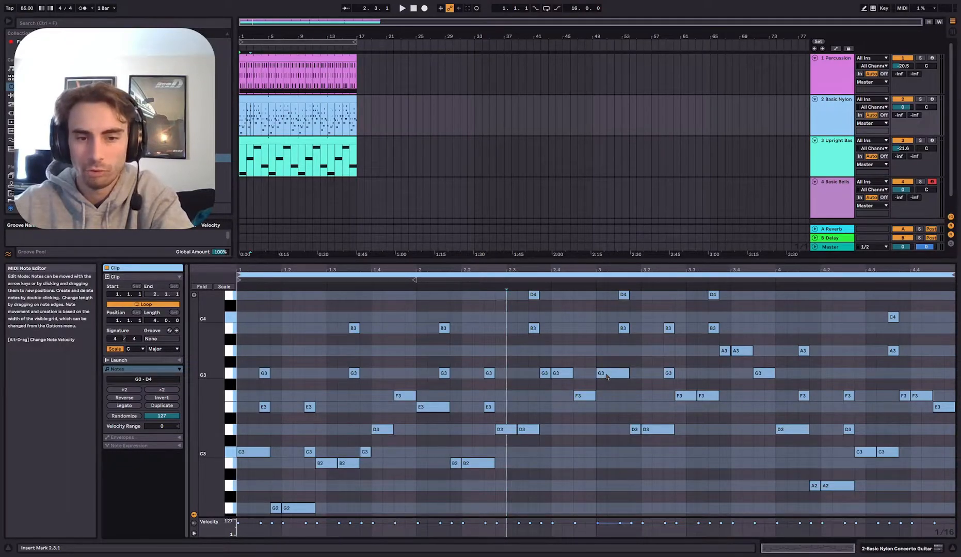
# Step: Change bar 2's ending to F3 at 2.3.4 and 2.4.1 and F#3 at 2.4.3, and play the arrangement
pyautogui.click(554, 374)
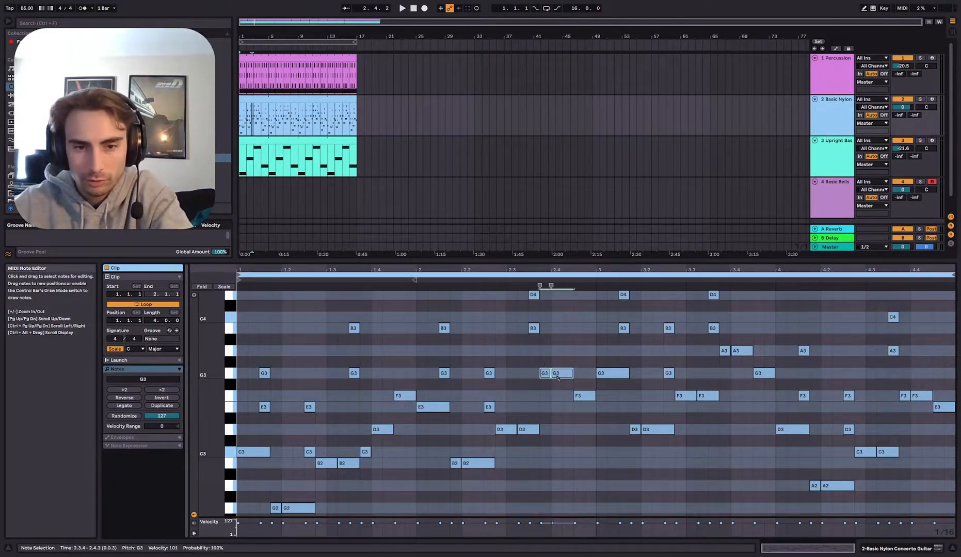
pyautogui.click(578, 387)
pyautogui.moveTo(556, 376); pyautogui.dragTo(581, 388)
pyautogui.click(592, 399)
pyautogui.click(541, 412)
pyautogui.click(576, 396)
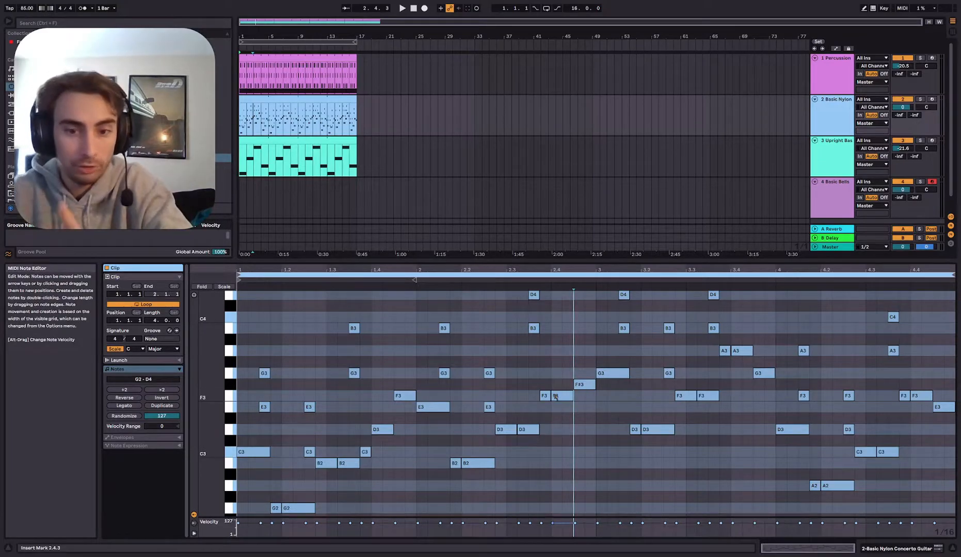
pyautogui.click(558, 397)
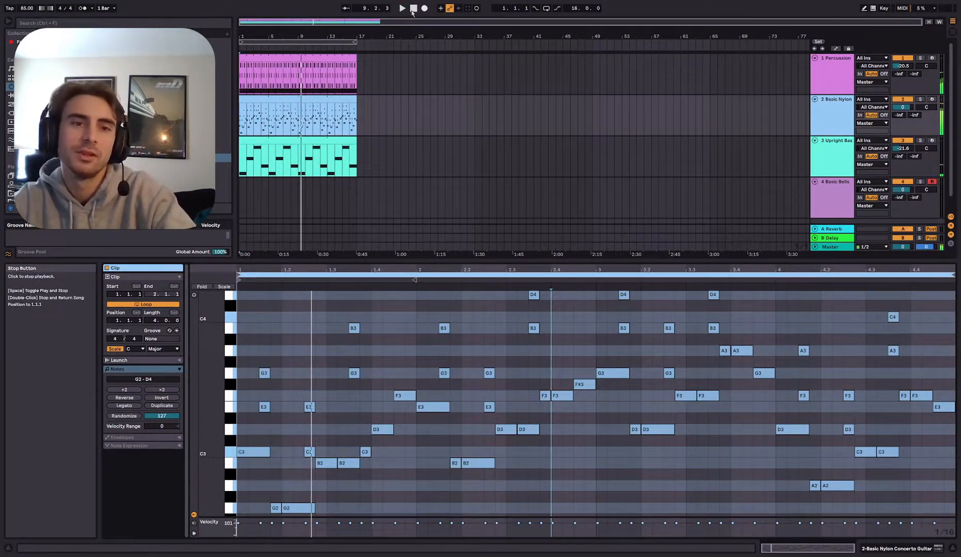
pyautogui.click(413, 8)
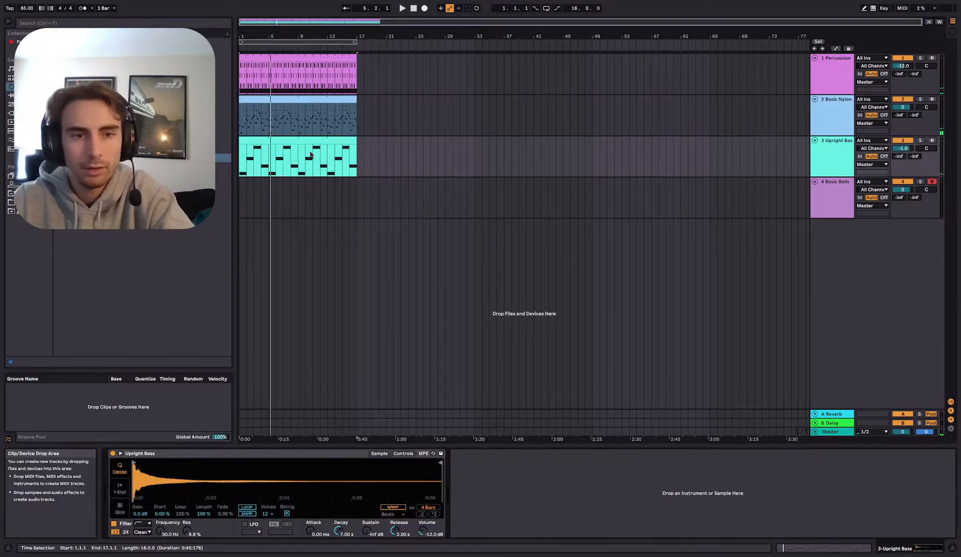
# Step: Rework bar 1 of the Upright Bass clip into one-beat notes alternating C2, G1, C2, G1
pyautogui.doubleClick(311, 155)
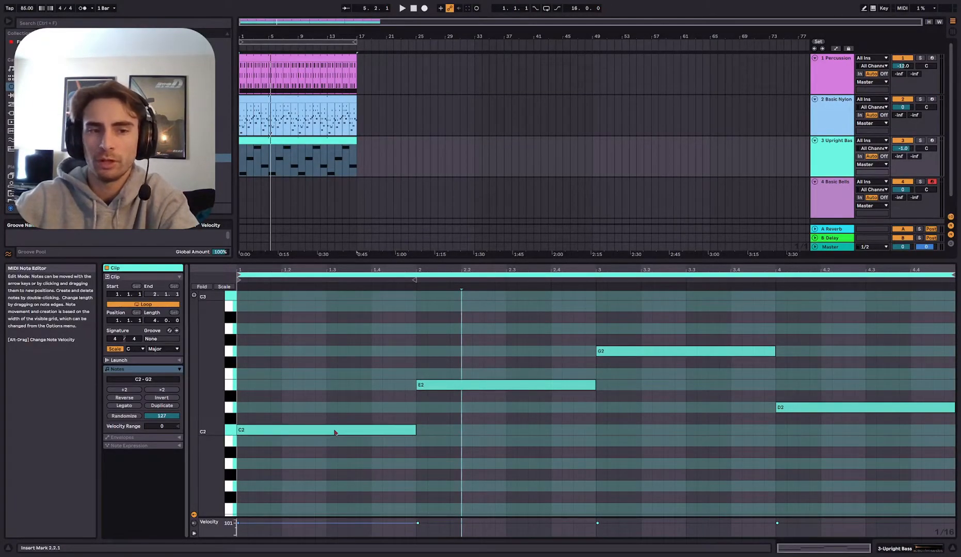
pyautogui.click(335, 432)
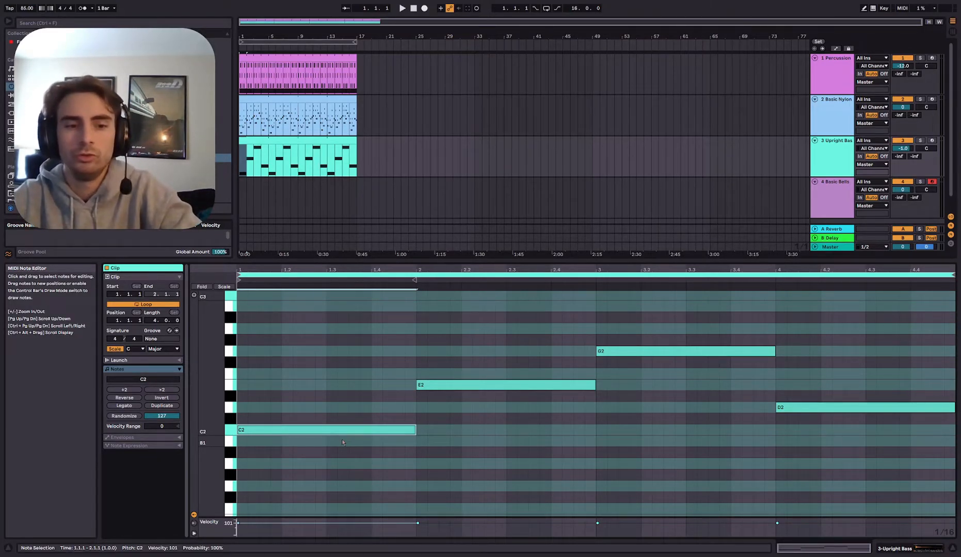
pyautogui.moveTo(415, 430); pyautogui.dragTo(297, 428)
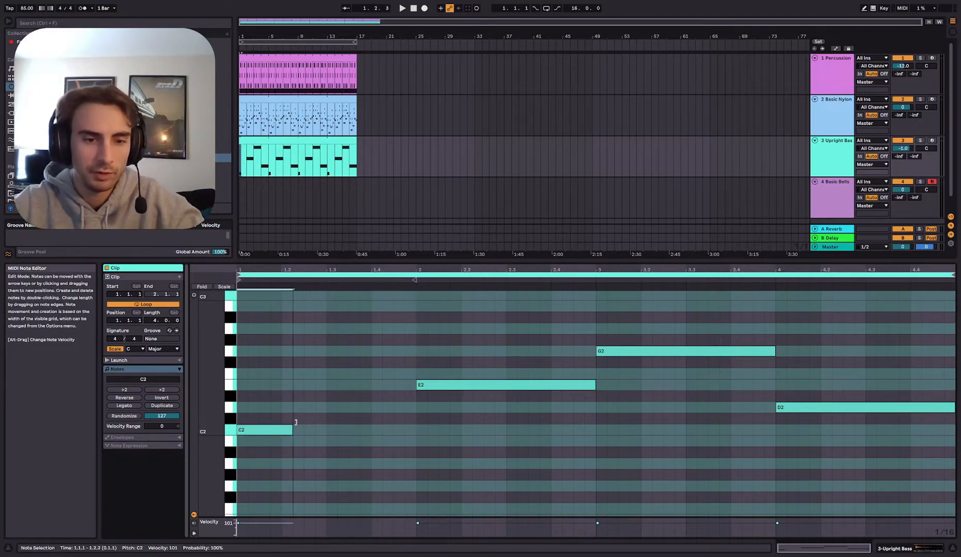
pyautogui.doubleClick(305, 486)
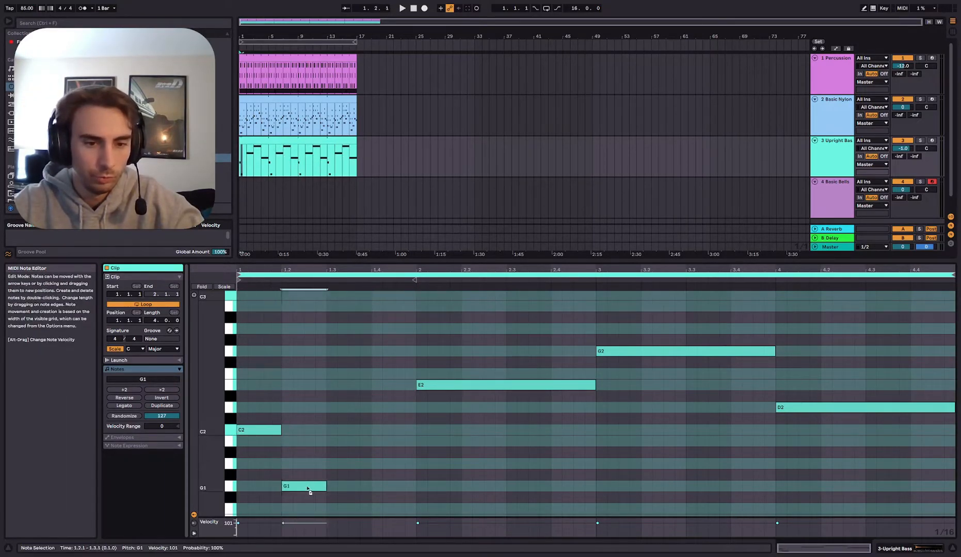
pyautogui.doubleClick(350, 431)
pyautogui.doubleClick(406, 487)
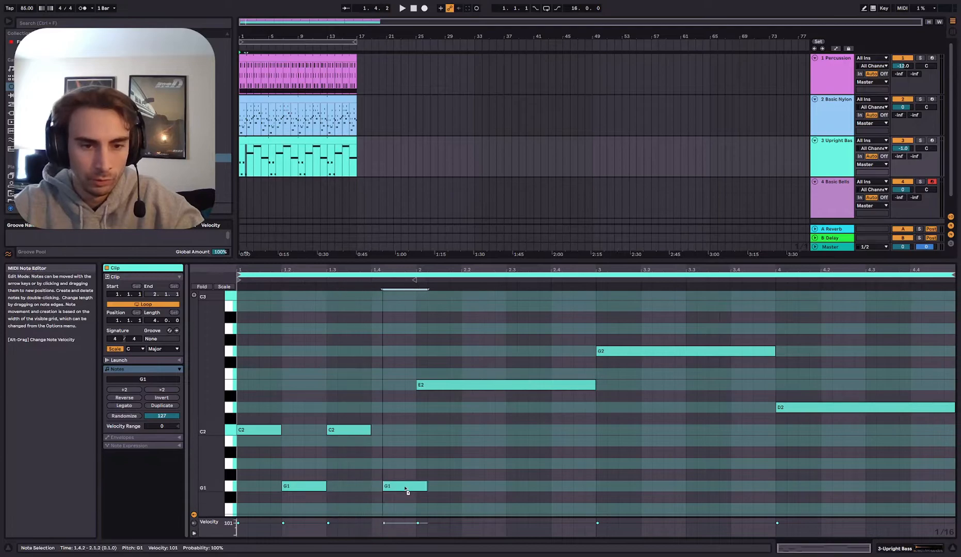
# Step: Check the nylon guitar's lower notes, and turn bar 2 of the bass into one-beat notes alternating E2, B1, E2, B1
pyautogui.click(285, 99)
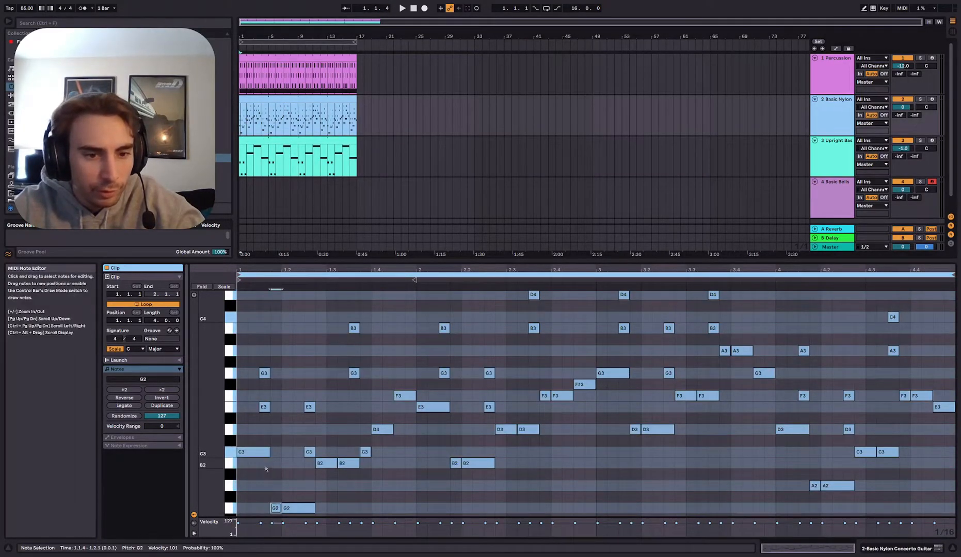
pyautogui.click(275, 508)
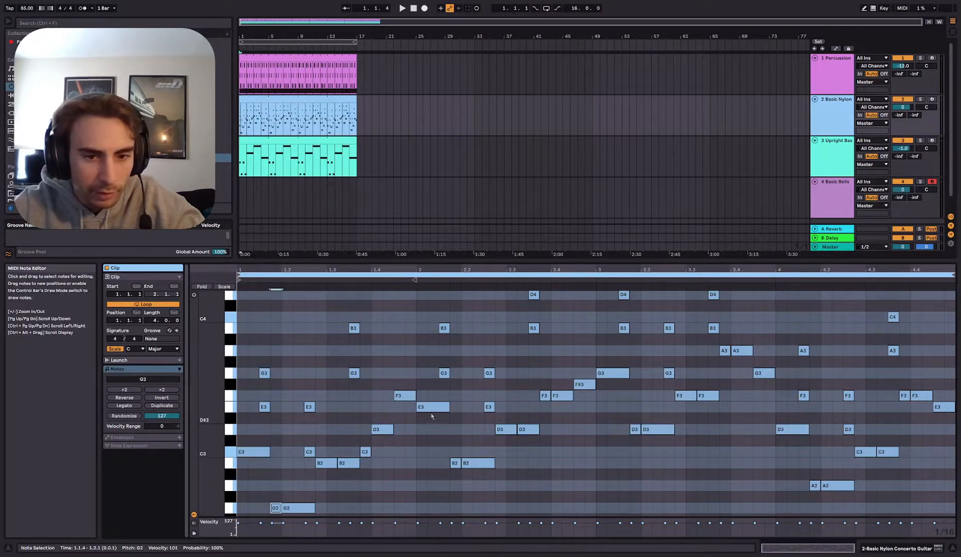
pyautogui.click(455, 463)
pyautogui.click(621, 376)
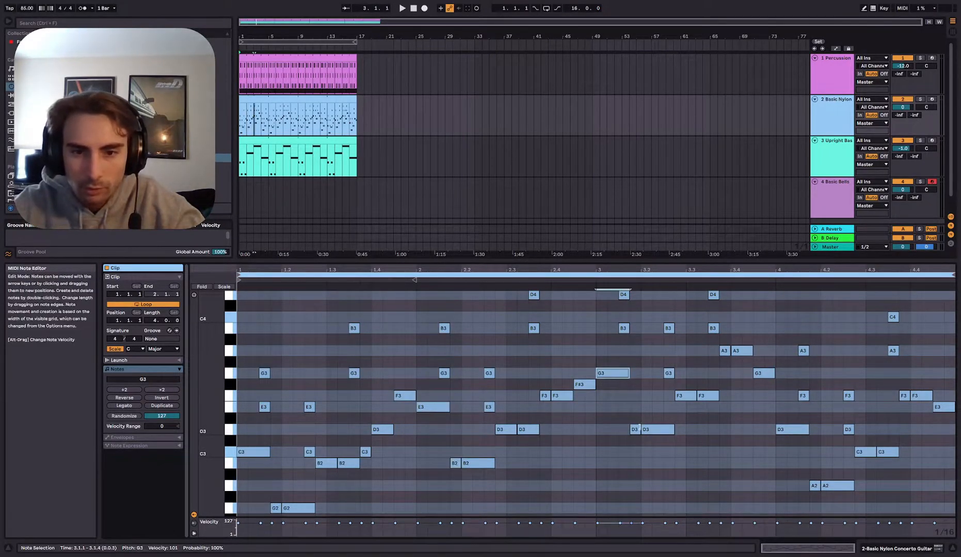
pyautogui.click(821, 492)
pyautogui.click(698, 459)
pyautogui.click(319, 141)
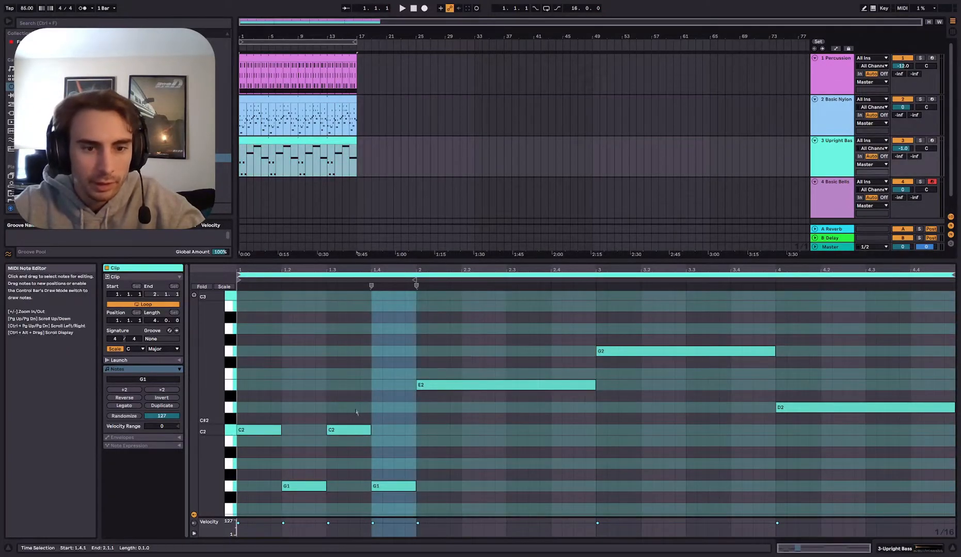
pyautogui.click(372, 411)
pyautogui.moveTo(595, 386); pyautogui.dragTo(490, 442)
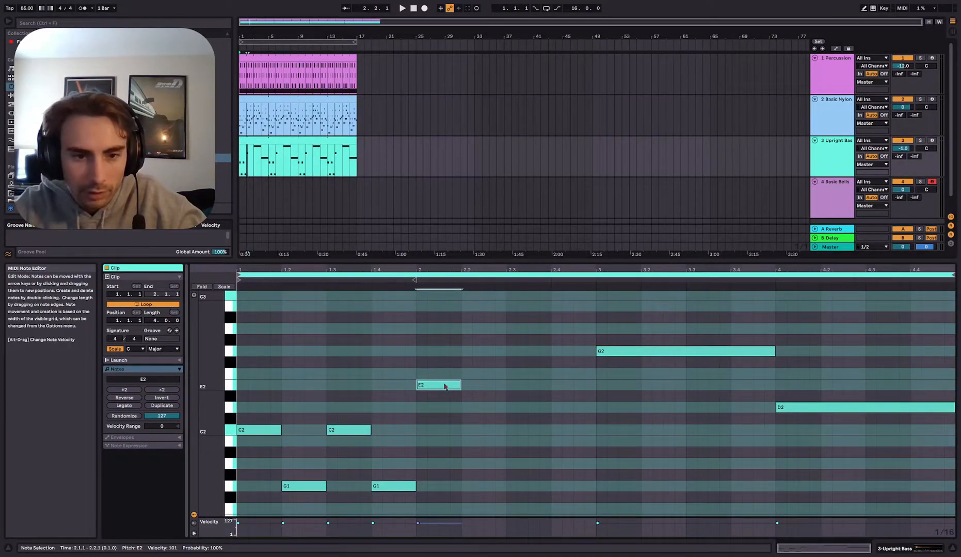
pyautogui.moveTo(490, 442); pyautogui.dragTo(532, 387)
pyautogui.moveTo(533, 387); pyautogui.dragTo(575, 442)
# Step: Turn bar 3 of the bass into one-beat notes alternating G2, D2, G2, D2
pyautogui.click(638, 352)
pyautogui.moveTo(774, 352); pyautogui.dragTo(670, 408)
pyautogui.moveTo(671, 408); pyautogui.dragTo(760, 409)
# Step: Turn bar 4 of the bass into one-beat notes alternating D2, A1, D2, A1, and play the arrangement
pyautogui.moveTo(954, 407); pyautogui.dragTo(819, 408)
pyautogui.moveTo(801, 409); pyautogui.dragTo(847, 465)
pyautogui.moveTo(846, 465); pyautogui.dragTo(892, 408)
pyautogui.moveTo(892, 409); pyautogui.dragTo(906, 430)
pyautogui.moveTo(906, 430); pyautogui.dragTo(937, 465)
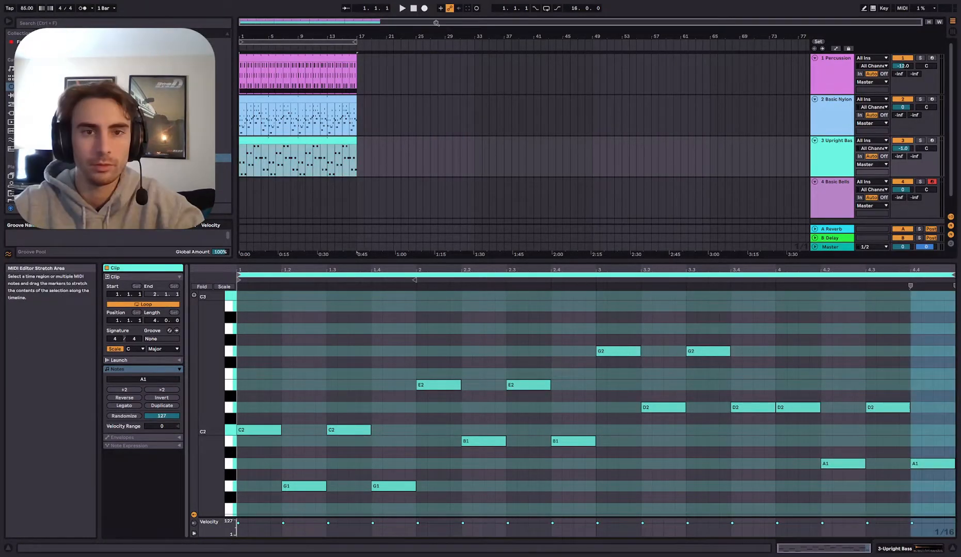
pyautogui.click(401, 9)
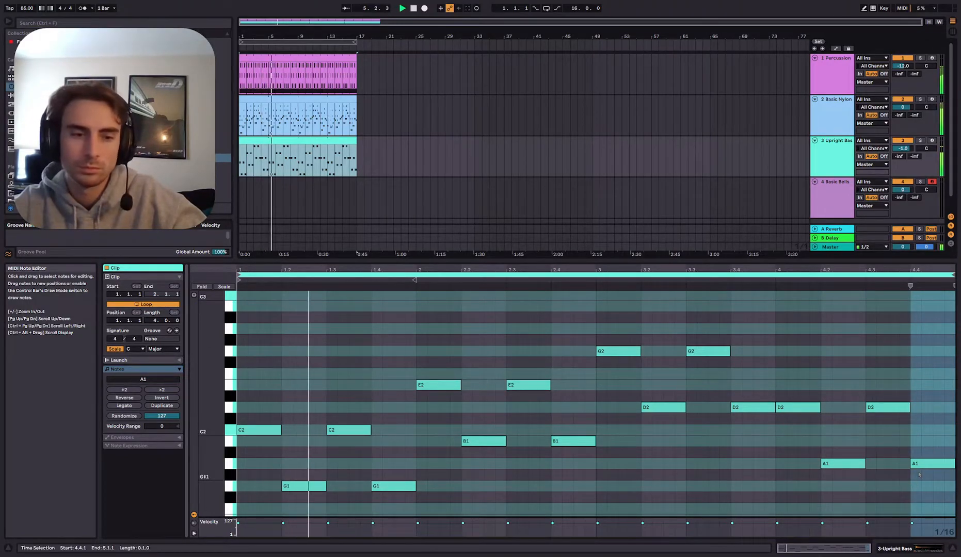
pyautogui.click(892, 465)
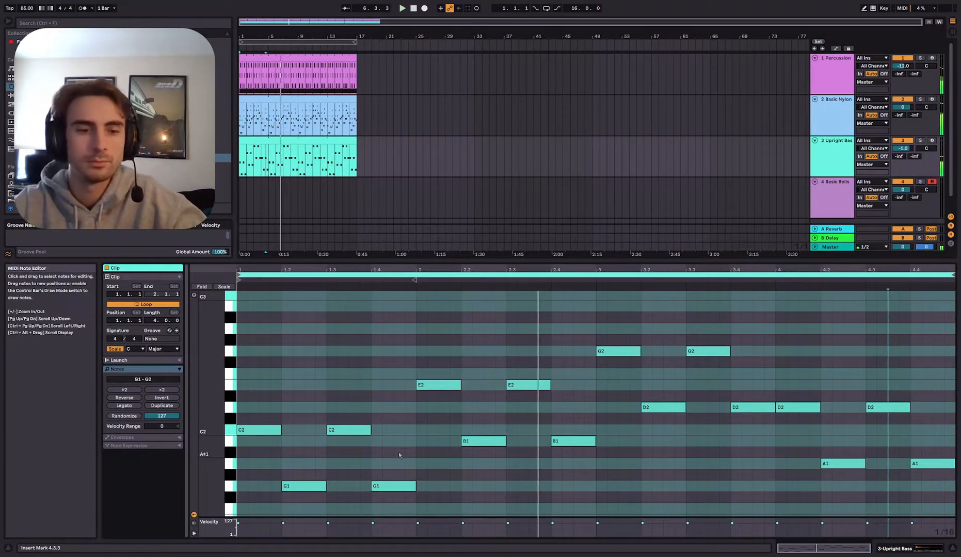
# Step: Stop playback, check the guitar's transition notes, and change the bass notes to D2 at 1.4.1 and F#2 at 2.4.1
pyautogui.click(302, 103)
pyautogui.press('space')
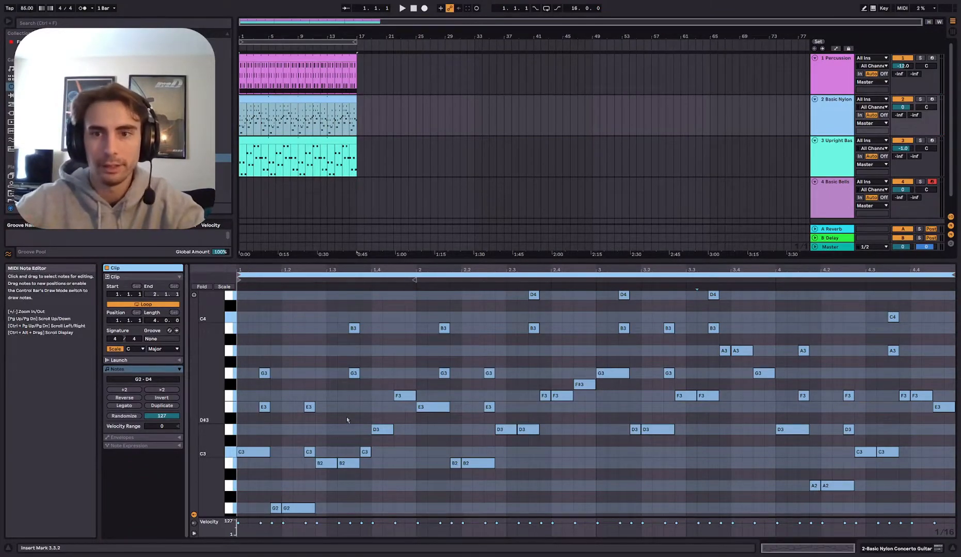
pyautogui.click(382, 430)
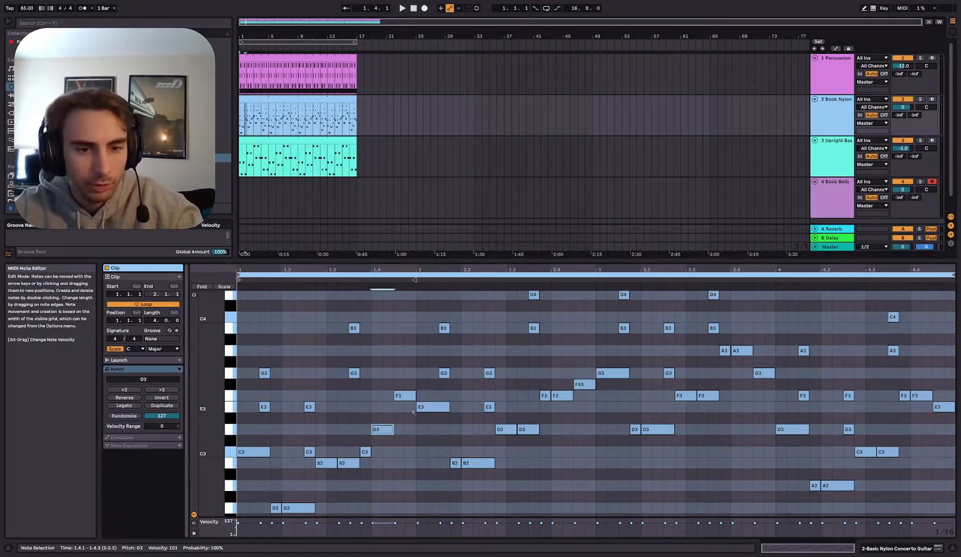
pyautogui.click(440, 407)
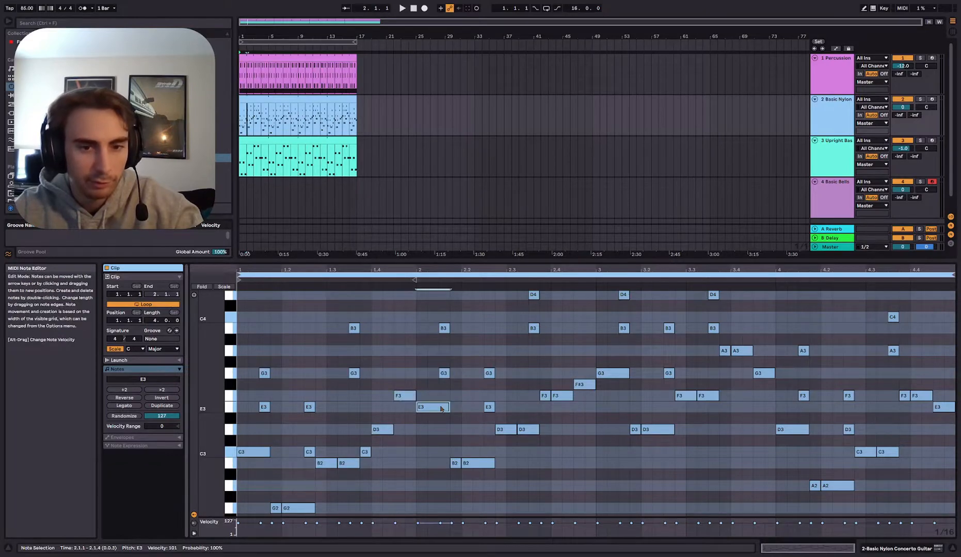
pyautogui.click(354, 153)
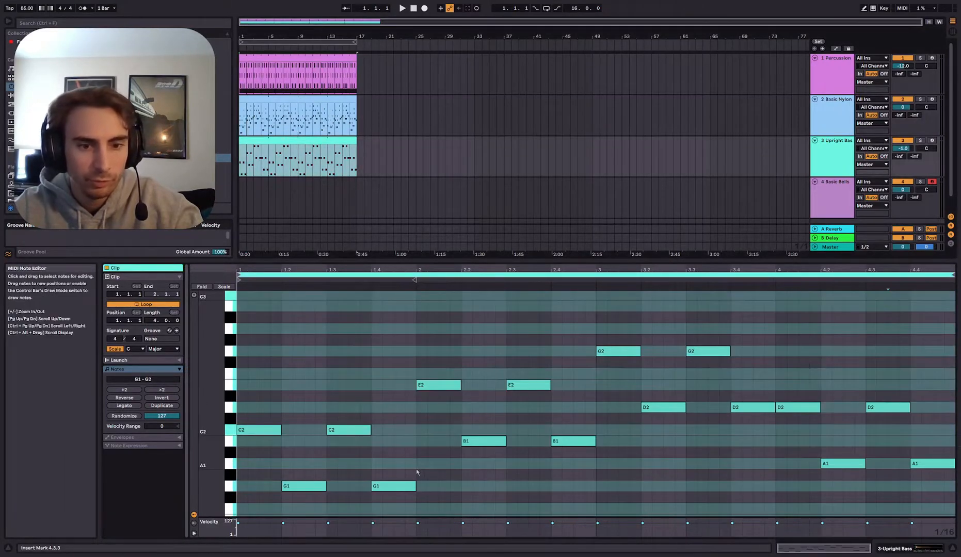
pyautogui.click(393, 487)
pyautogui.moveTo(393, 460); pyautogui.dragTo(394, 407)
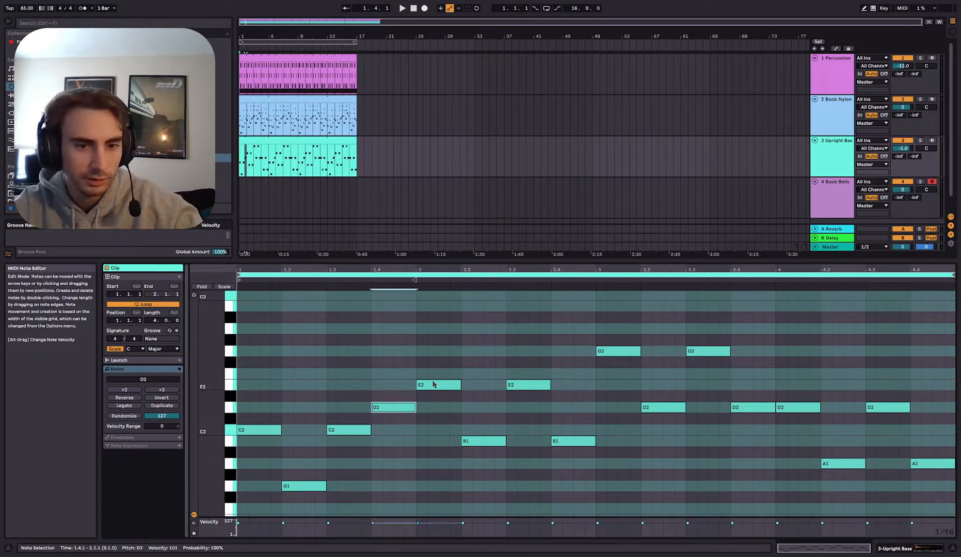
pyautogui.moveTo(575, 441); pyautogui.dragTo(573, 369)
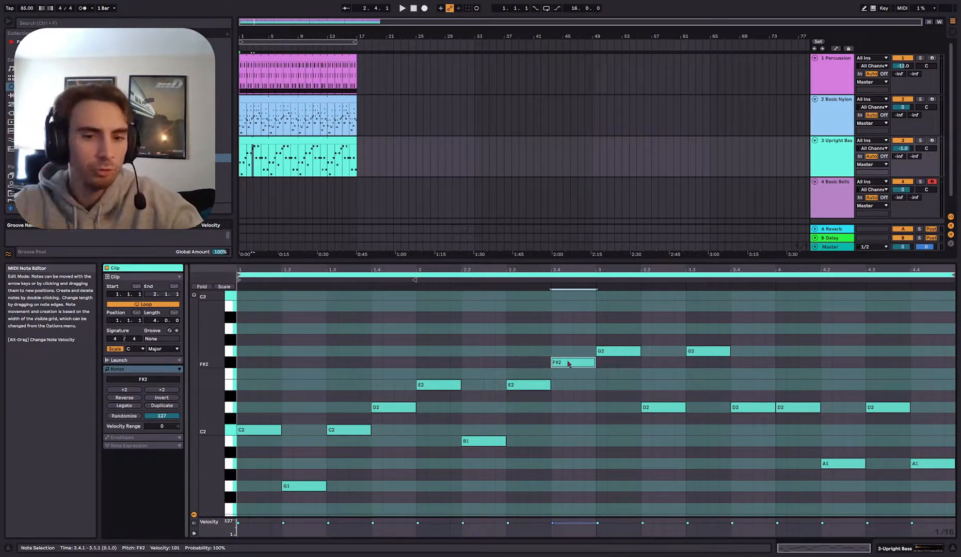
# Step: Change the bass note at 3.4.1 to F2 and play the arrangement from the start
pyautogui.moveTo(744, 409); pyautogui.dragTo(747, 388)
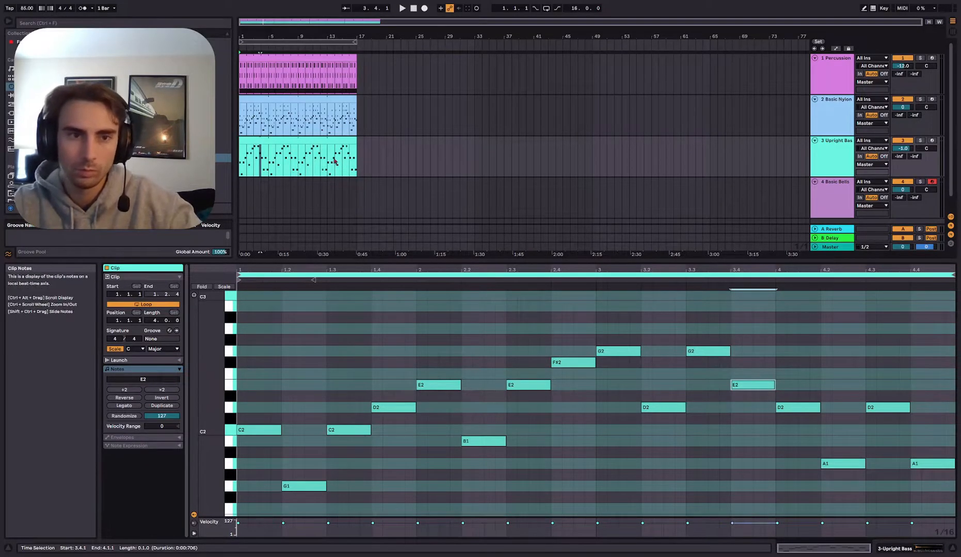
pyautogui.click(741, 386)
pyautogui.moveTo(741, 386); pyautogui.dragTo(742, 379)
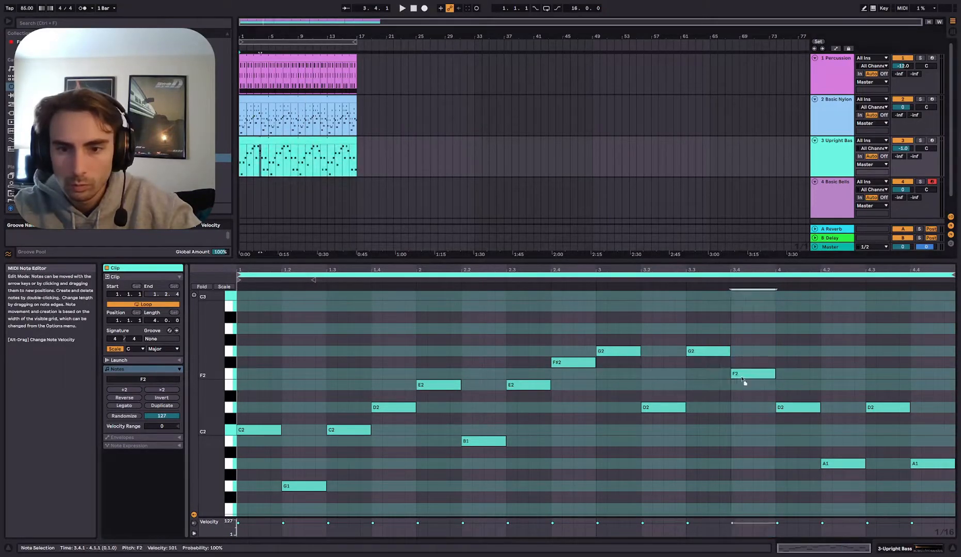
pyautogui.click(243, 454)
pyautogui.press('space')
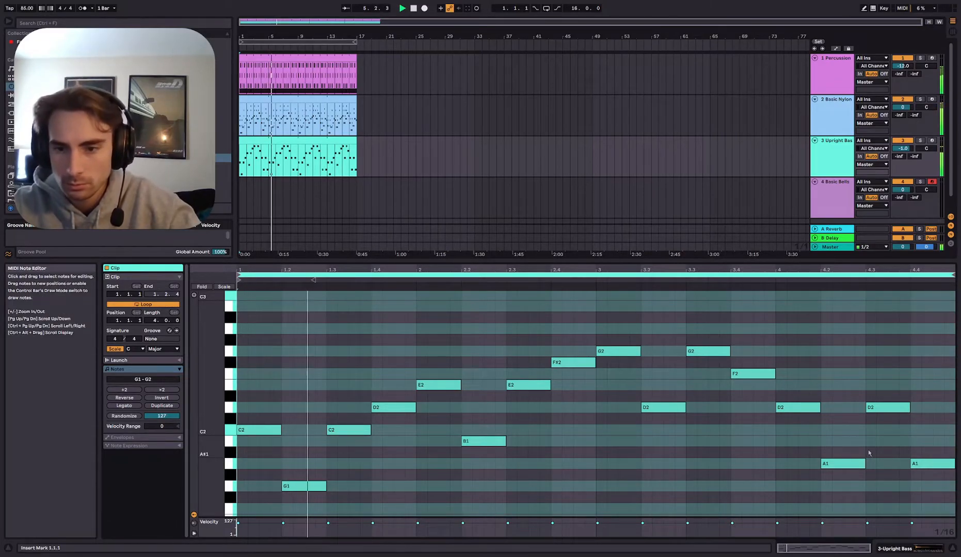
pyautogui.press('space')
# Step: Shorten the first bass notes of bars 1 and 2 to three sixteenths, moving G1 to 1.1.4 and B1 to 2.1.4
pyautogui.click(275, 431)
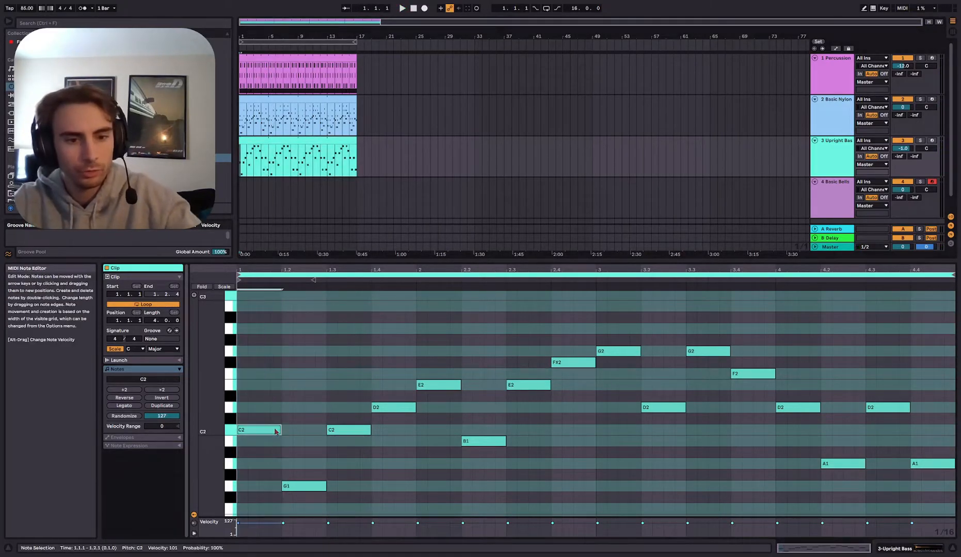
pyautogui.moveTo(272, 432); pyautogui.dragTo(279, 432)
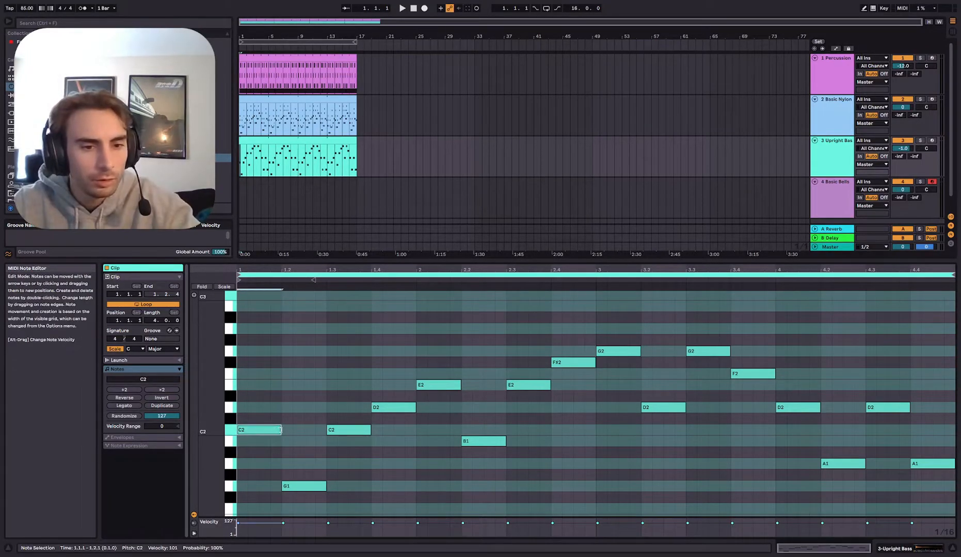
pyautogui.moveTo(304, 488); pyautogui.dragTo(299, 489)
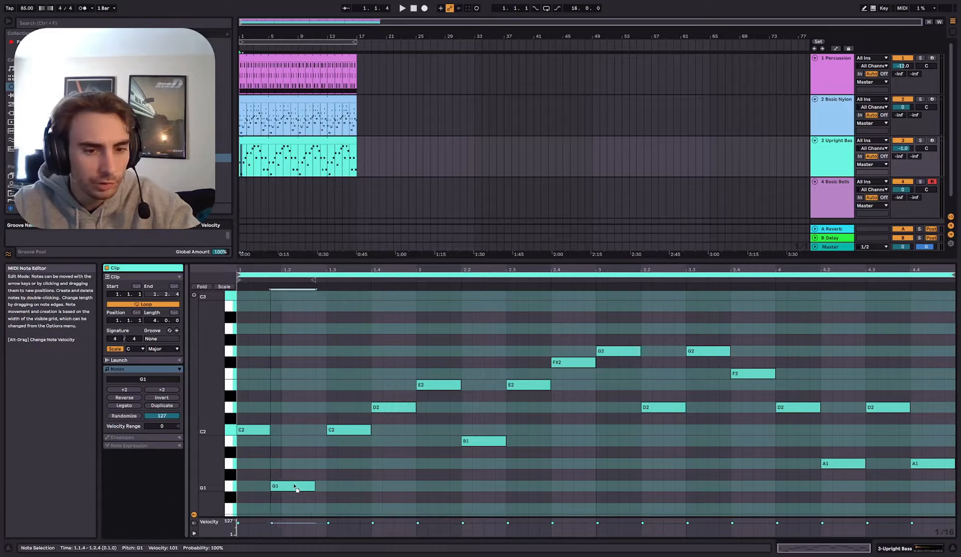
pyautogui.moveTo(460, 385); pyautogui.dragTo(454, 385)
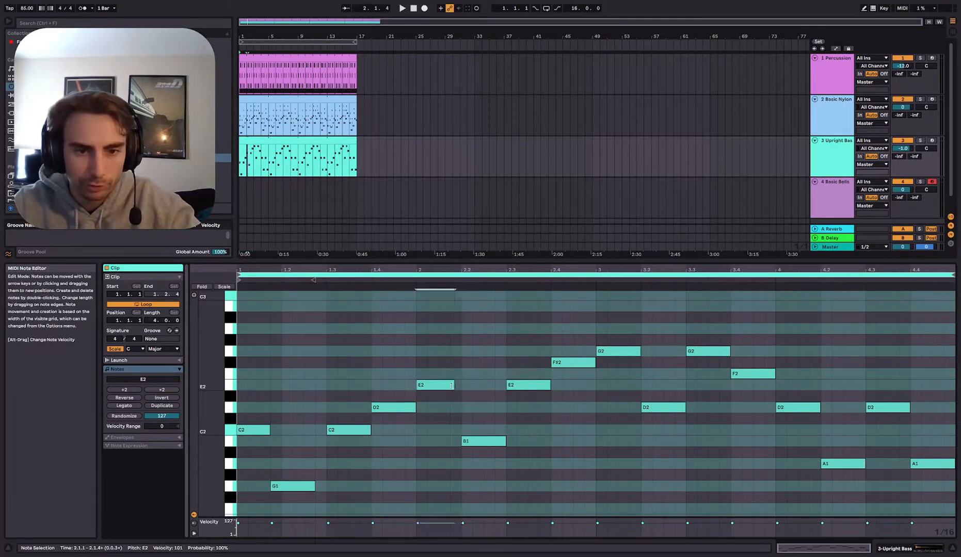
pyautogui.moveTo(483, 441); pyautogui.dragTo(472, 442)
# Step: Shorten the first bass notes of bars 3 and 4 to three sixteenths, move D2 to 3.1.4 and A1 to 4.1.4, and play
pyautogui.click(623, 353)
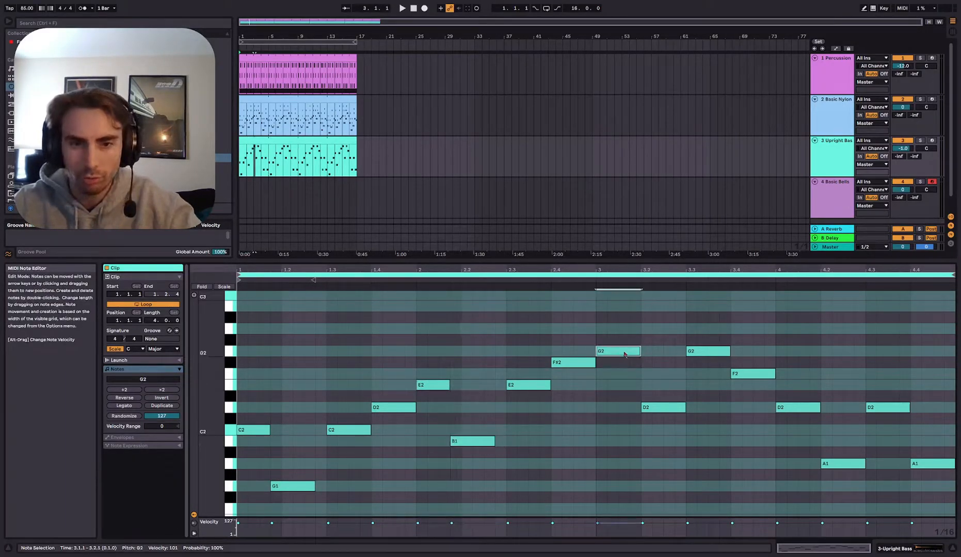
pyautogui.moveTo(666, 408); pyautogui.dragTo(654, 408)
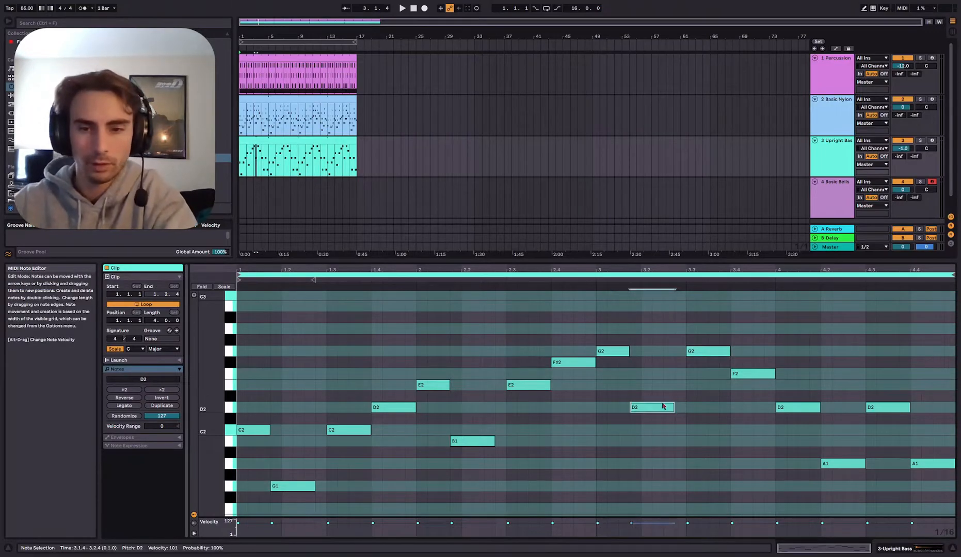
pyautogui.click(799, 409)
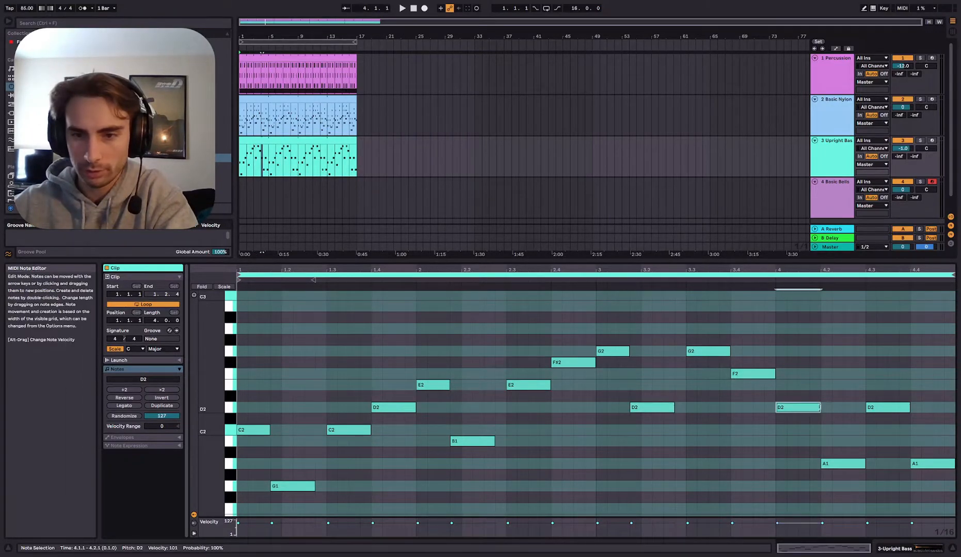
pyautogui.moveTo(836, 463); pyautogui.dragTo(825, 464)
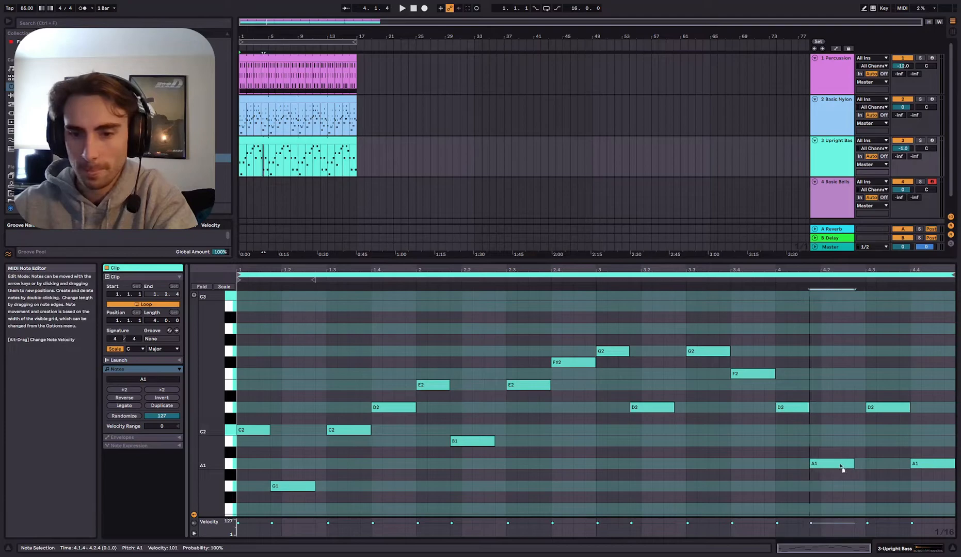
pyautogui.click(403, 8)
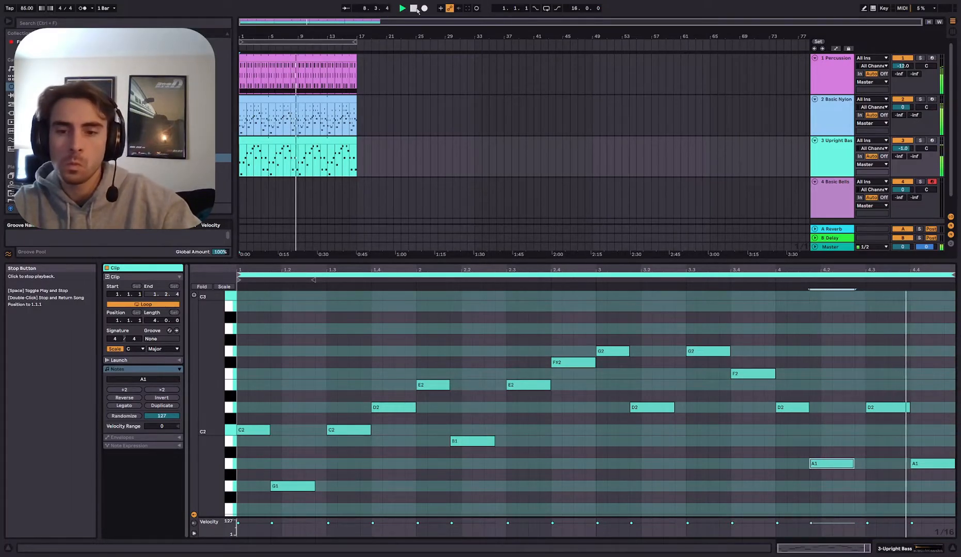
# Step: Create an empty 16-bar MIDI clip on the Basic Bells track and set its loop length to 4 bars
pyautogui.click(823, 194)
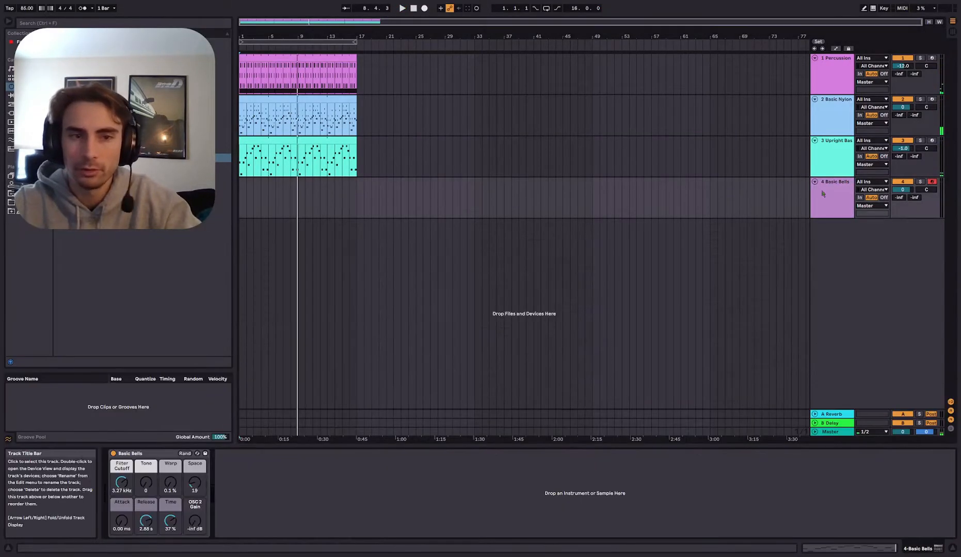
pyautogui.hotkey('ctrl', 'shift', 'm')
pyautogui.click(154, 321)
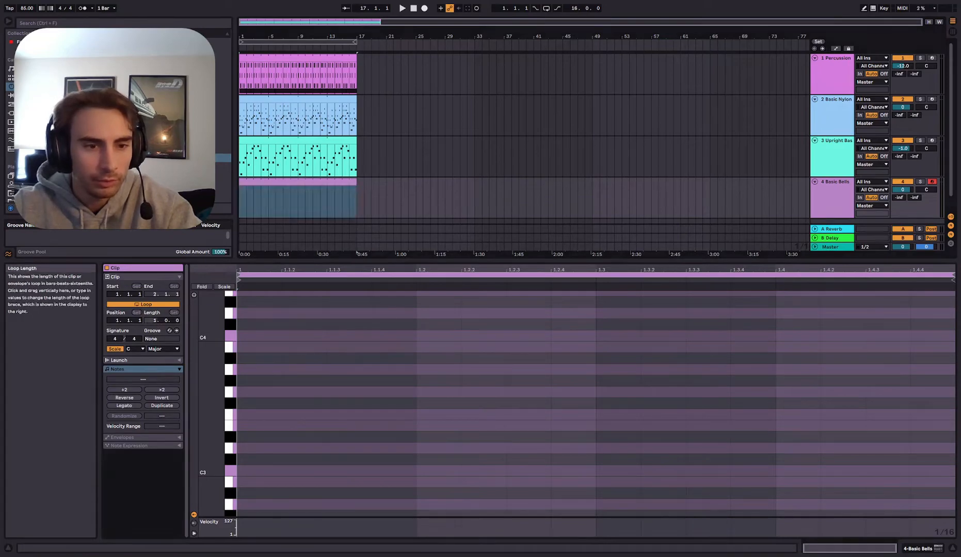
pyautogui.press('Return')
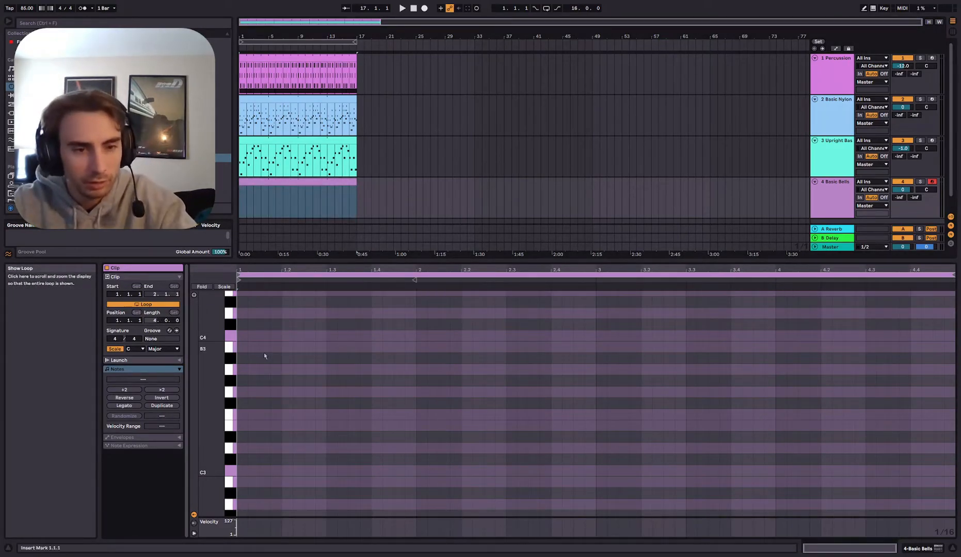
pyautogui.scroll(-1, 248, 473)
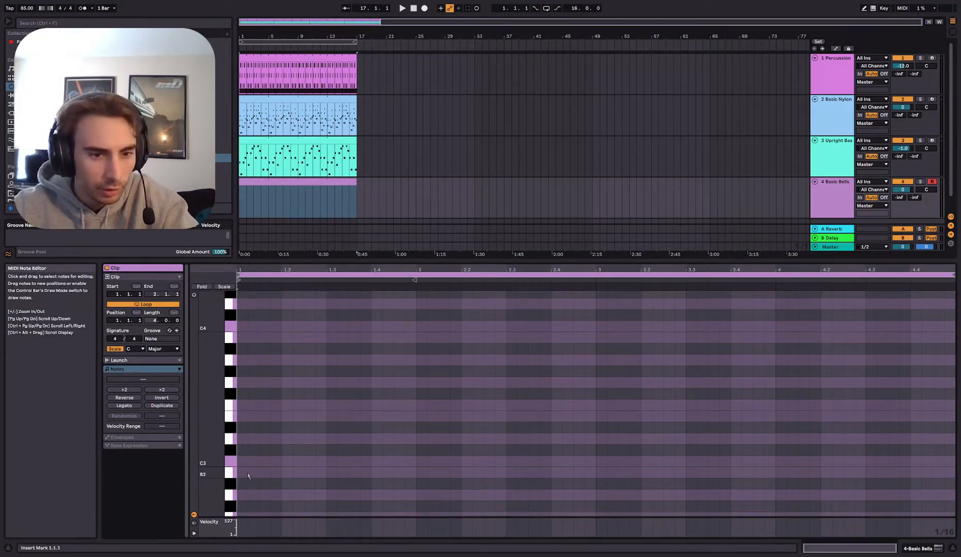
# Step: Add one-beat bell notes C3, E3, G3 and D3 at the start of bars 1 to 4 respectively
pyautogui.doubleClick(242, 462)
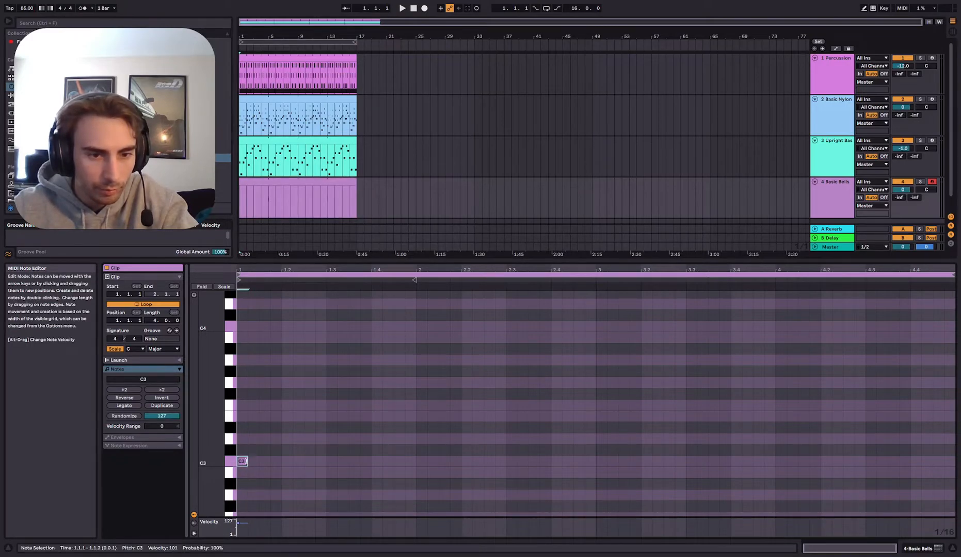
pyautogui.moveTo(274, 458); pyautogui.dragTo(820, 444)
# Step: Split the Percussion clip at bar 9 and delete all Cabasa notes from its first half
pyautogui.click(290, 83)
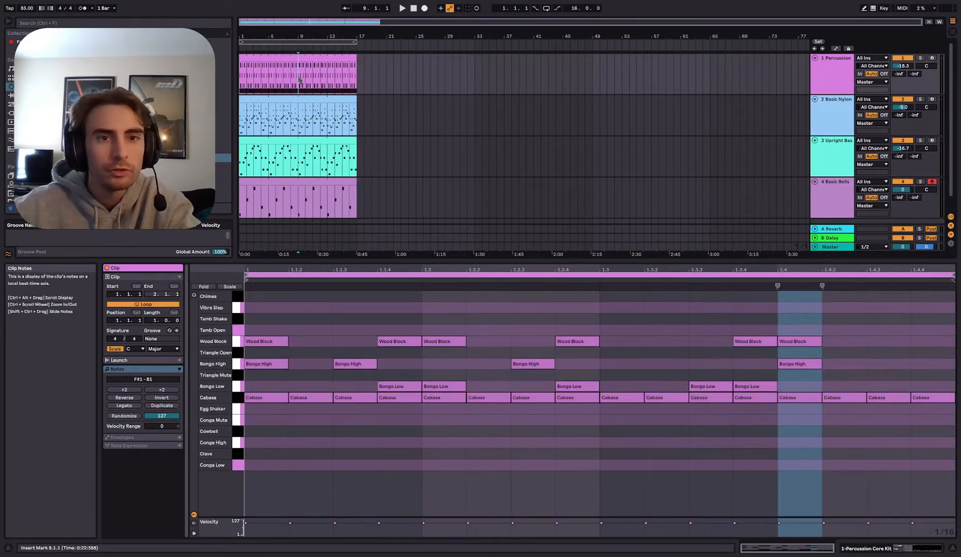
pyautogui.click(775, 295)
pyautogui.moveTo(931, 426); pyautogui.dragTo(264, 397)
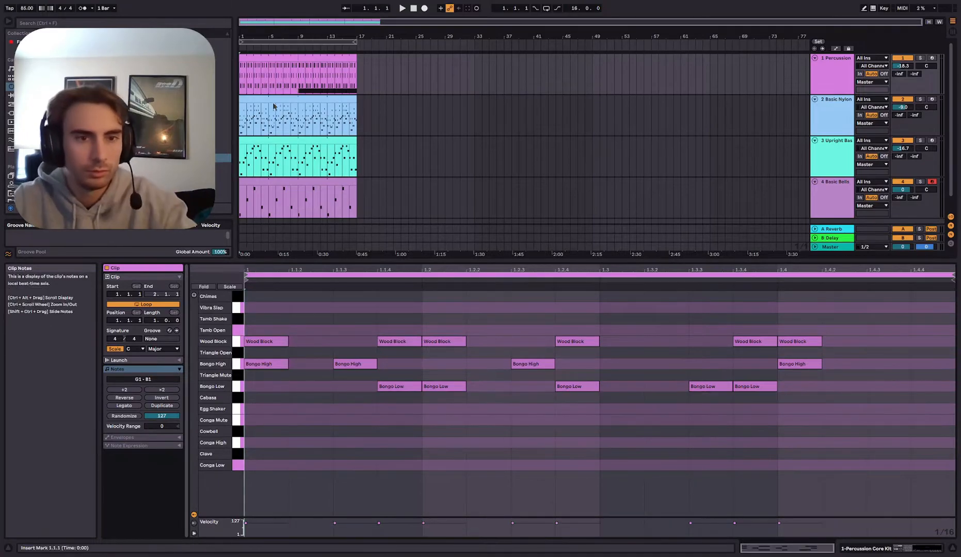
# Step: Trim the beginning of the Basic Bells clip so that it starts at bar 9
pyautogui.click(273, 118)
pyautogui.click(272, 185)
pyautogui.click(290, 181)
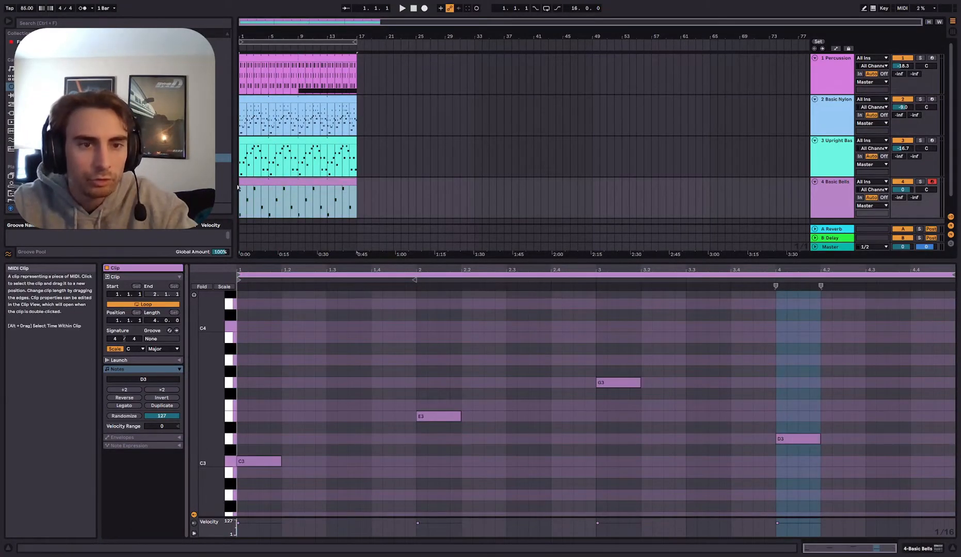
pyautogui.moveTo(249, 183); pyautogui.dragTo(297, 184)
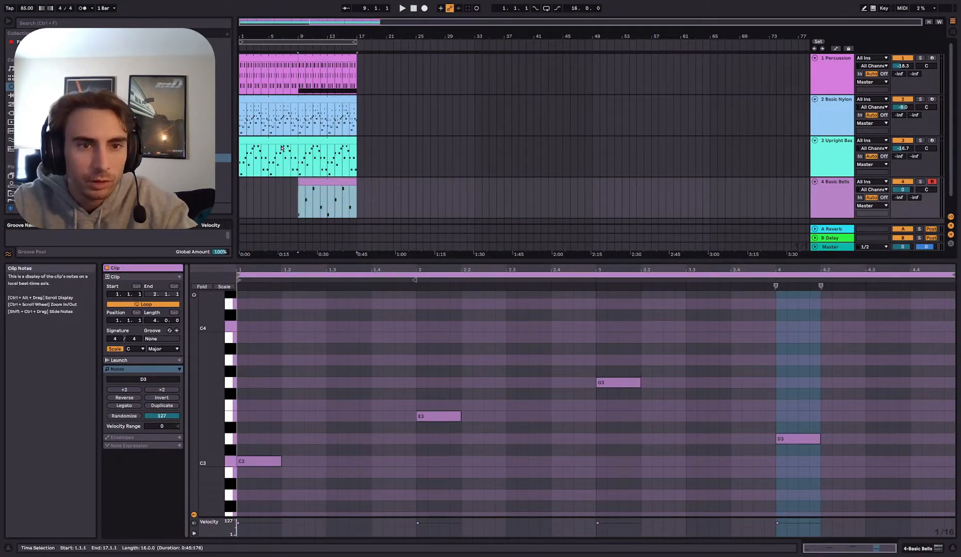
# Step: Split the Upright Bass clip at bar 9 and delete all but the first note of each bar in its first half
pyautogui.click(286, 160)
pyautogui.click(285, 141)
pyautogui.click(299, 377)
pyautogui.moveTo(284, 503); pyautogui.dragTo(411, 374)
pyautogui.press('Delete')
pyautogui.moveTo(472, 471); pyautogui.dragTo(583, 322)
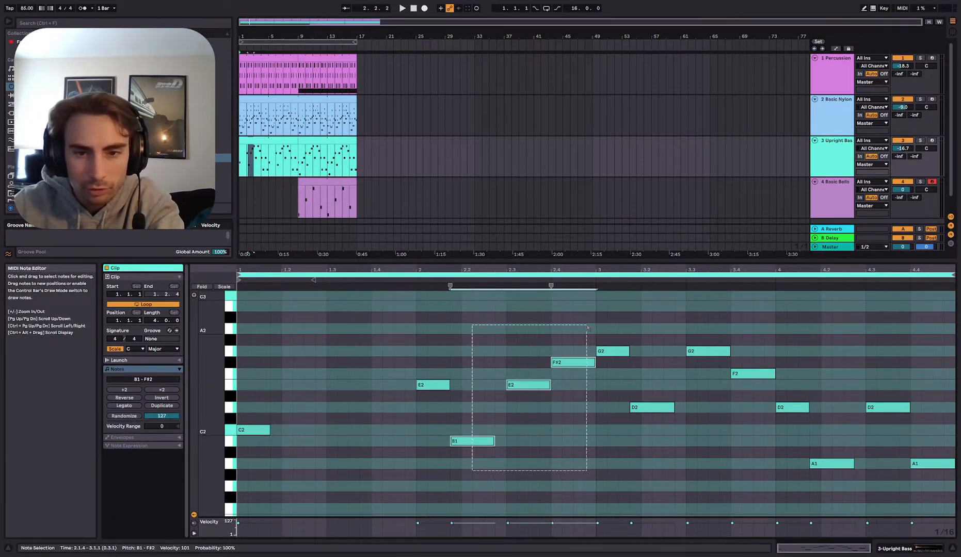
pyautogui.press('Delete')
pyautogui.moveTo(641, 479); pyautogui.dragTo(755, 325)
pyautogui.press('Delete')
pyautogui.moveTo(818, 480); pyautogui.dragTo(953, 349)
pyautogui.press('Delete')
pyautogui.click(245, 191)
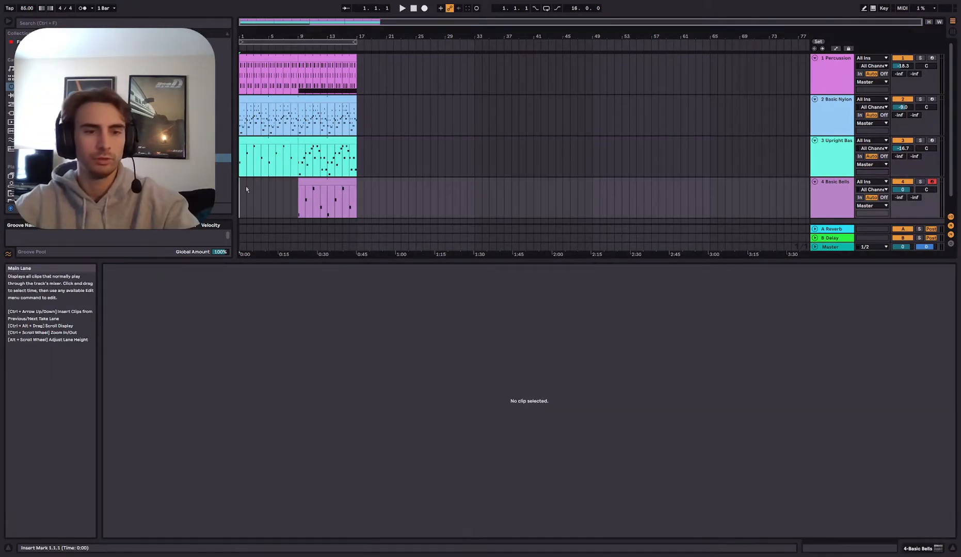
# Step: Shorten the first Percussion and Upright Bass clips to end at bar 5 and extend their second clips back to start there
pyautogui.click(251, 141)
pyautogui.moveTo(297, 59); pyautogui.dragTo(269, 63)
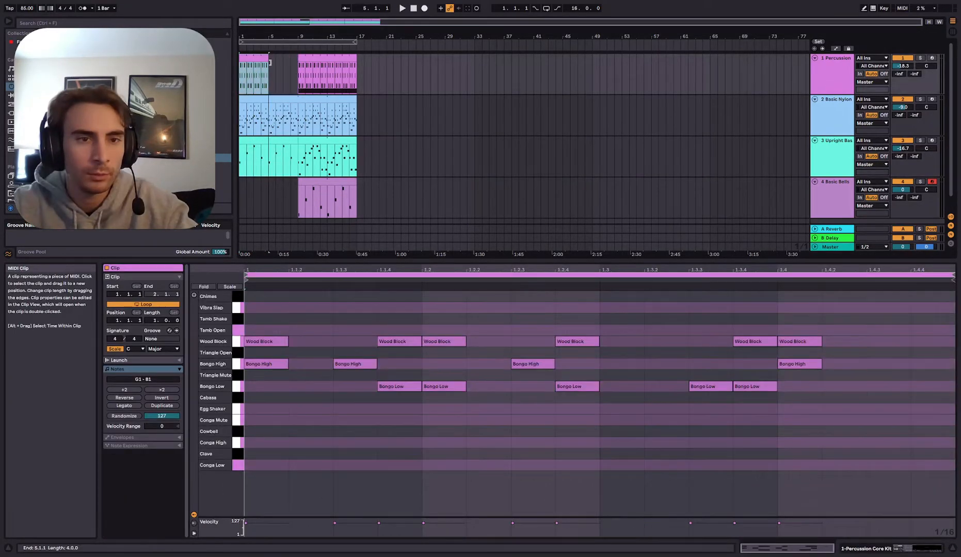
pyautogui.click(293, 97)
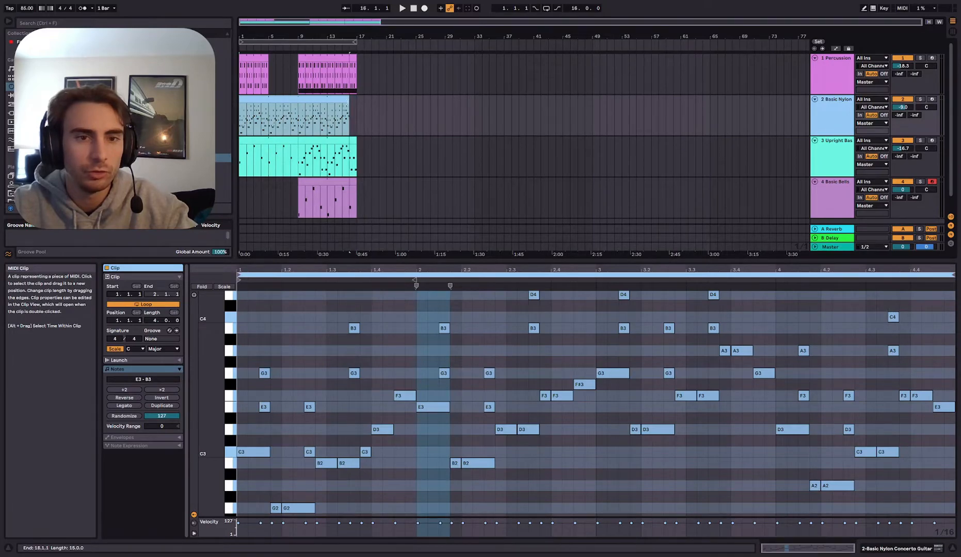
pyautogui.moveTo(336, 104); pyautogui.dragTo(357, 104)
pyautogui.moveTo(297, 140); pyautogui.dragTo(268, 140)
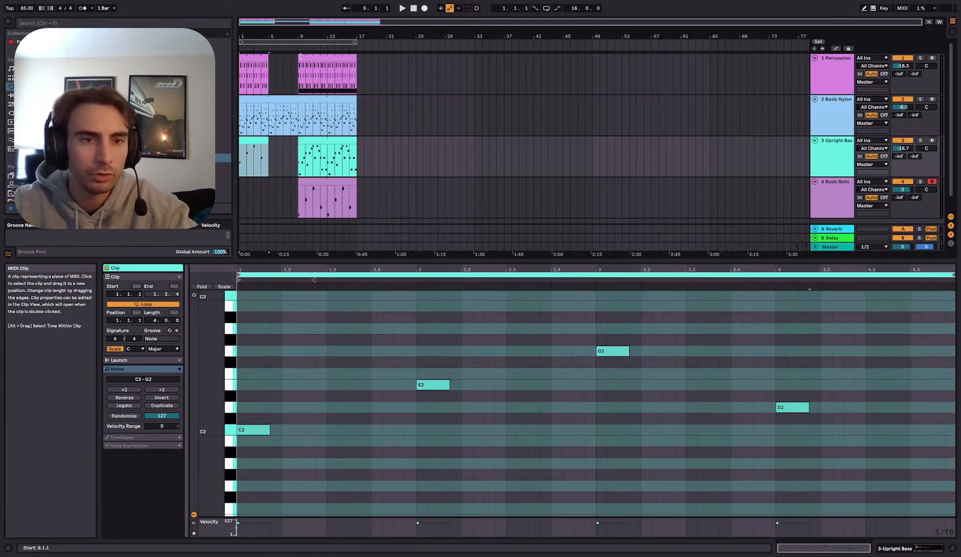
pyautogui.moveTo(299, 58); pyautogui.dragTo(281, 57)
pyautogui.moveTo(299, 144); pyautogui.dragTo(273, 144)
pyautogui.click(241, 197)
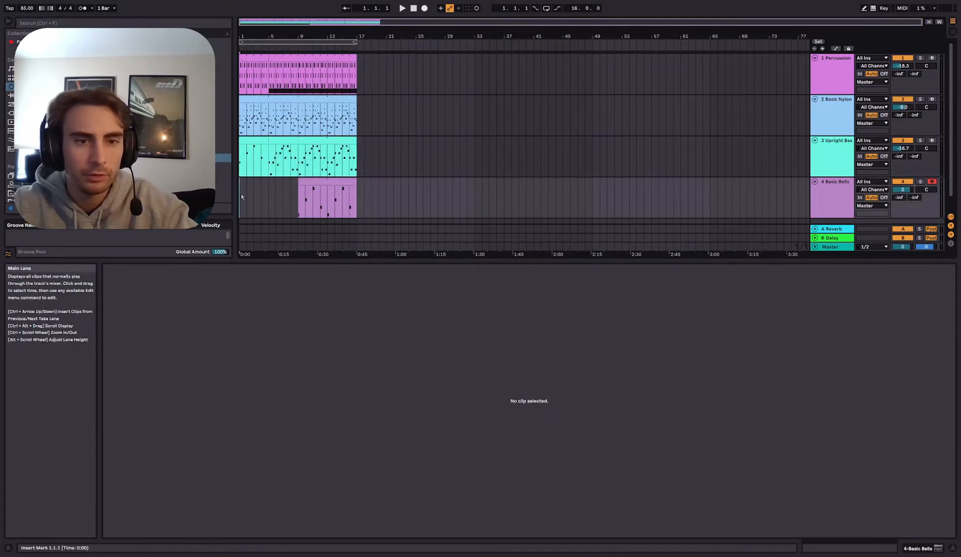
# Step: Extend the Upright Bass, Basic Nylon and Percussion clips to end at bar 21
pyautogui.moveTo(355, 140); pyautogui.dragTo(385, 141)
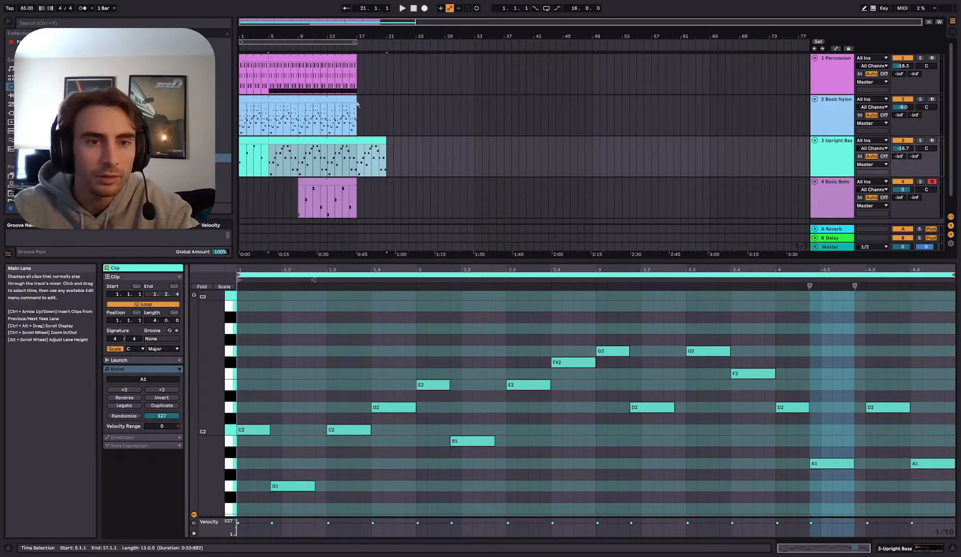
pyautogui.moveTo(355, 98); pyautogui.dragTo(383, 99)
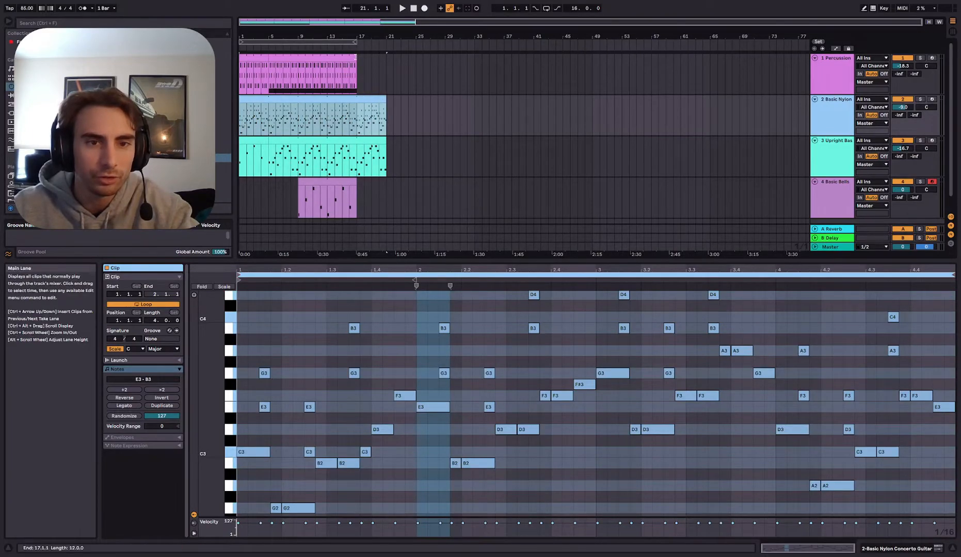
pyautogui.moveTo(352, 55); pyautogui.dragTo(375, 58)
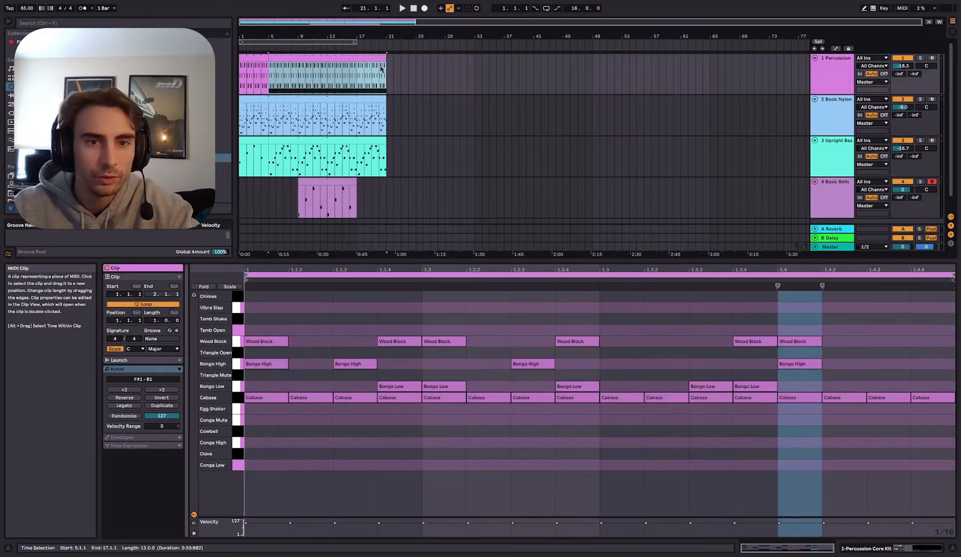
# Step: Split bar 20 of the Percussion track into its own clip and delete its notes from beat 4 onwards
pyautogui.click(381, 68)
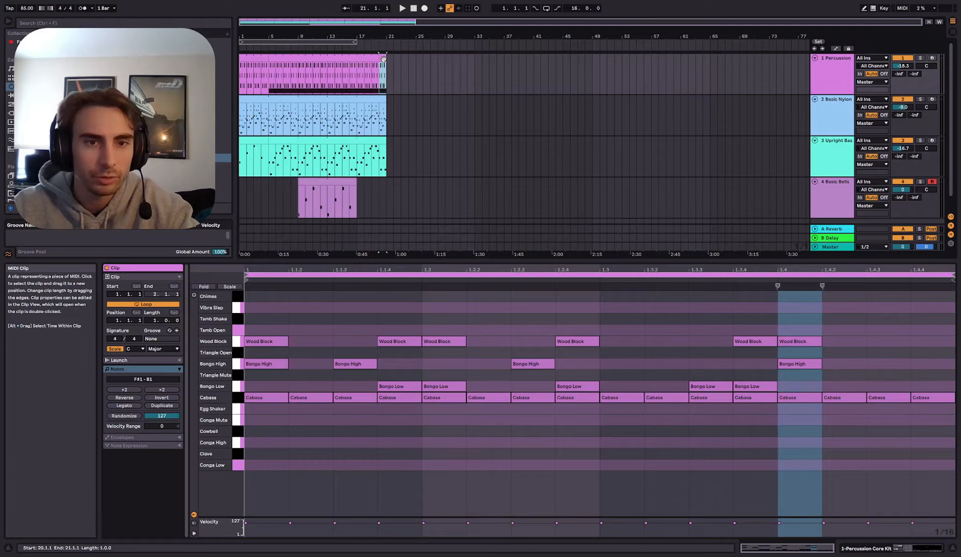
pyautogui.moveTo(928, 472); pyautogui.dragTo(786, 326)
pyautogui.press('Delete')
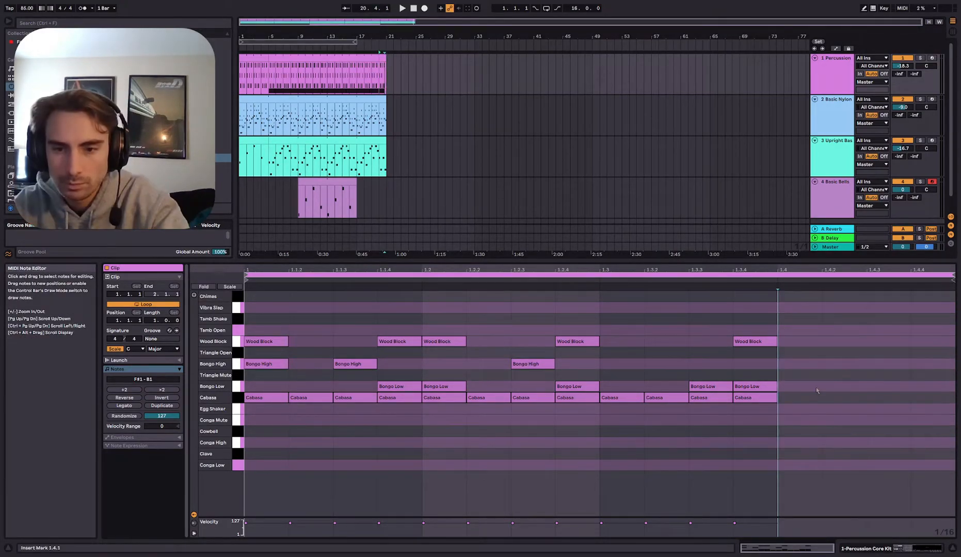
# Step: Add a Triangle Open note at 1.4.1 and Cowbell notes at 1.4.2, 1.4.3 and 1.4.4 in the last percussion clip
pyautogui.doubleClick(799, 353)
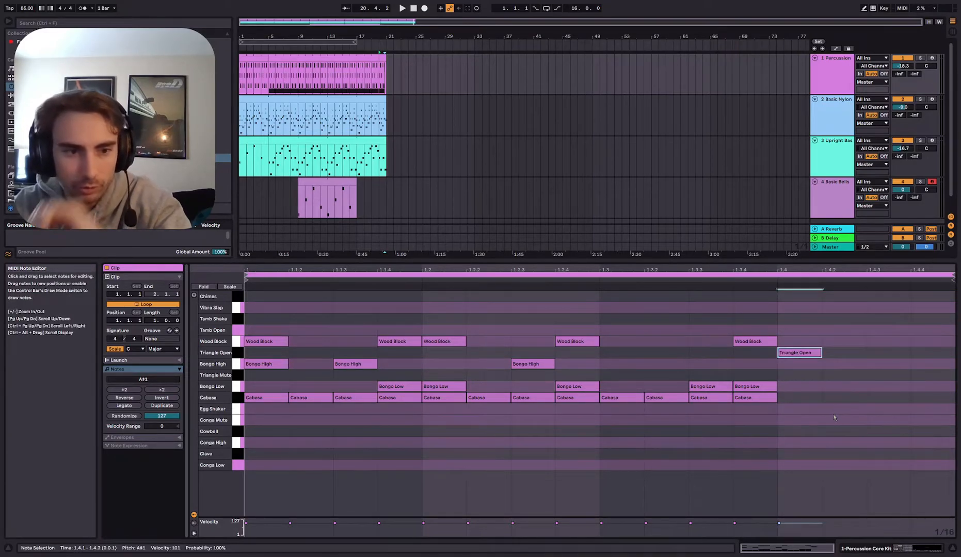
pyautogui.doubleClick(844, 431)
pyautogui.doubleClick(888, 431)
pyautogui.doubleClick(932, 431)
# Step: Set the arrangement loop to run from bar 5 to bar 21 and turn looping on
pyautogui.moveTo(355, 41); pyautogui.dragTo(378, 49)
pyautogui.moveTo(240, 42); pyautogui.dragTo(269, 44)
pyautogui.hotkey('ctrl', 'l')
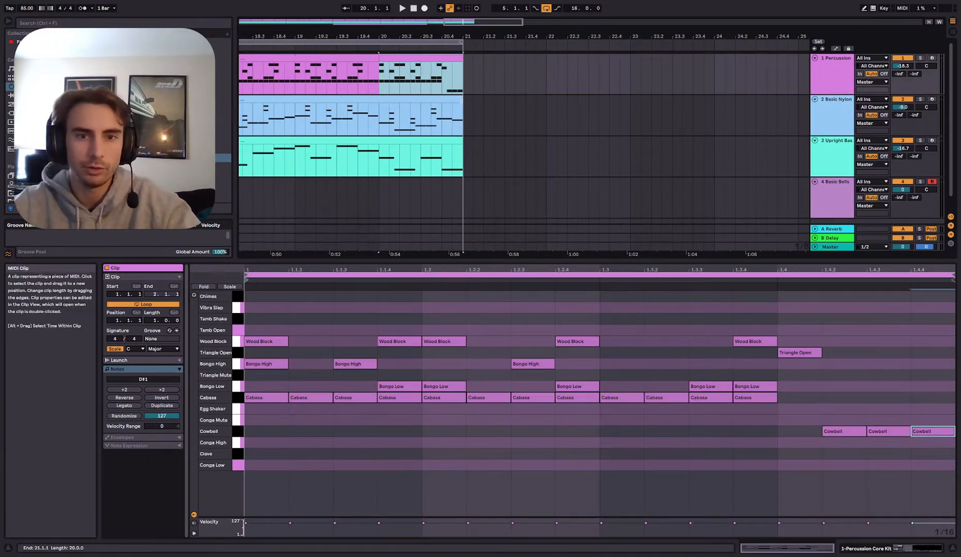
# Step: Trim the ends of the Basic Nylon and Upright Bass clips to 20.4.1
pyautogui.moveTo(461, 99); pyautogui.dragTo(442, 99)
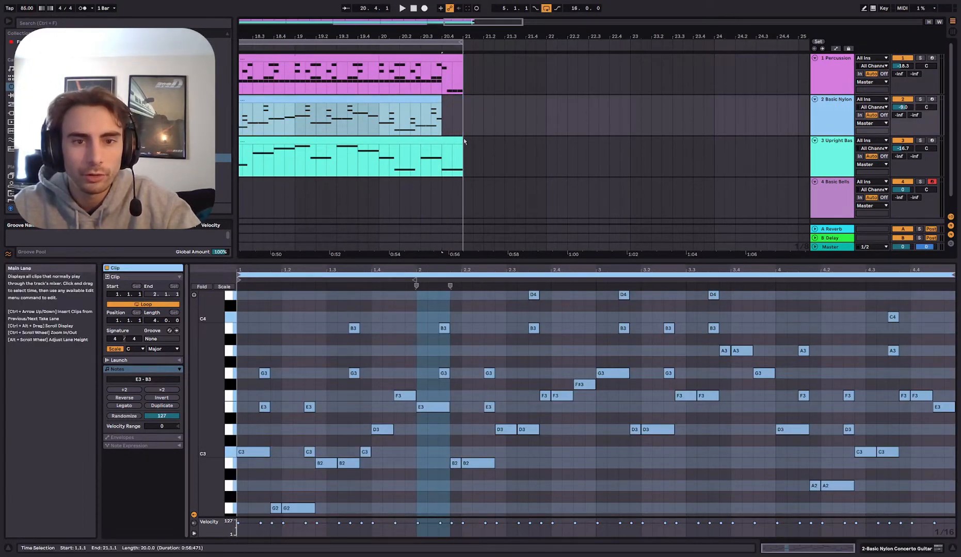
pyautogui.moveTo(463, 138); pyautogui.dragTo(432, 142)
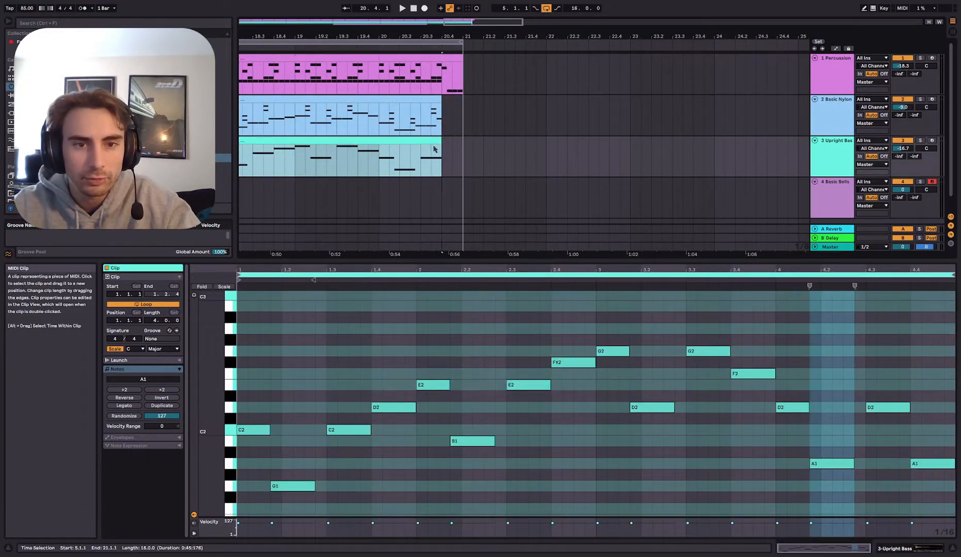
# Step: Play the arrangement from bar 17 through the loop to check the ending fill and the bells entry
pyautogui.scroll(-1, 369, 210)
pyautogui.scroll(-3, 375, 212)
pyautogui.click(270, 183)
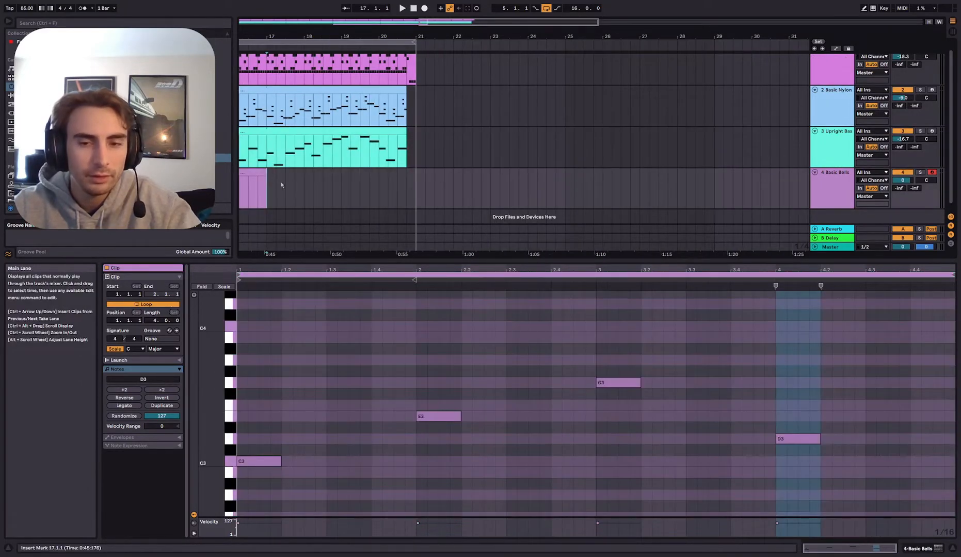
pyautogui.press('space')
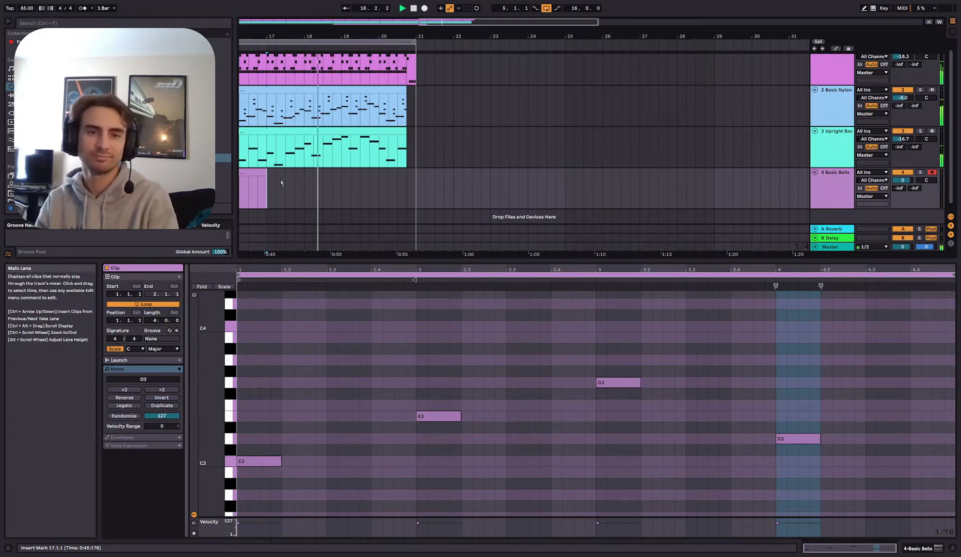
pyautogui.scroll(-4, 418, 199)
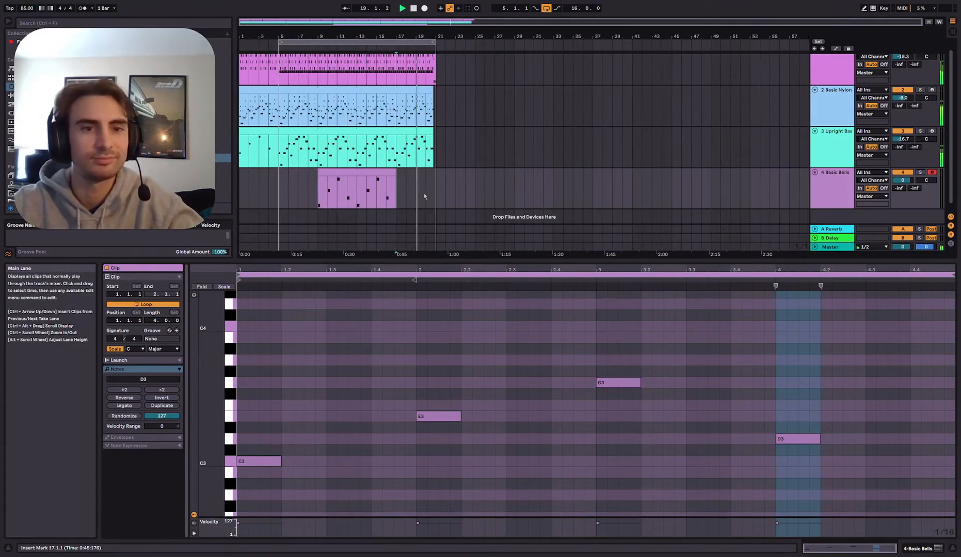
pyautogui.scroll(1, 395, 192)
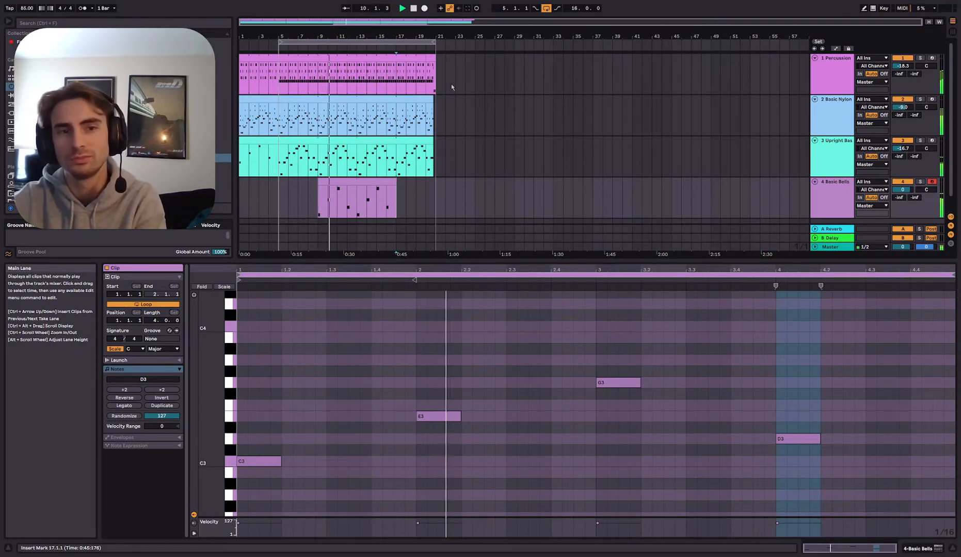
# Step: Set the Percussion track volume to -15.6 dB and the Upright Bass track volume to -8.0 dB during playback
pyautogui.press('Tab')
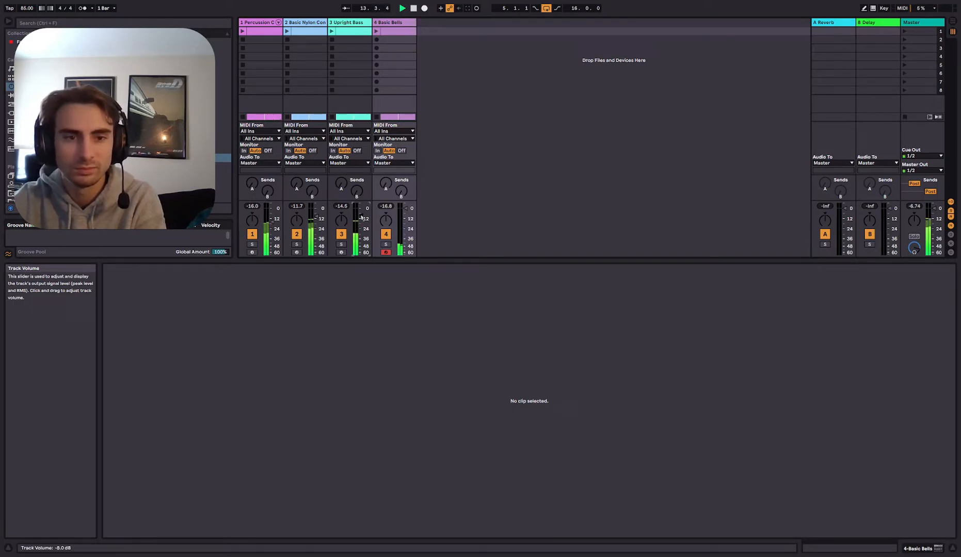
pyautogui.press('Tab')
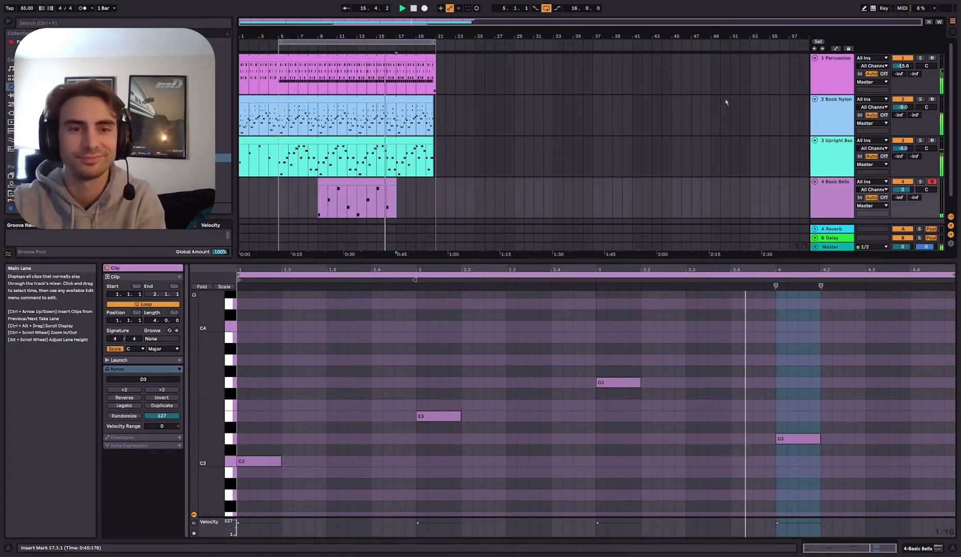
# Step: Examine the notes of the Basic Bells and Basic Nylon clips during playback and stop the transport
pyautogui.click(831, 361)
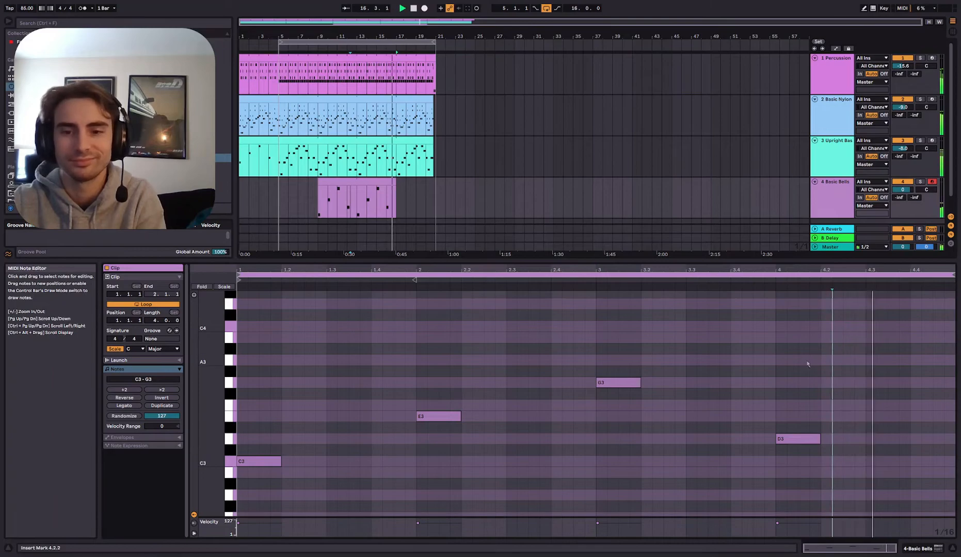
pyautogui.scroll(-3, 474, 363)
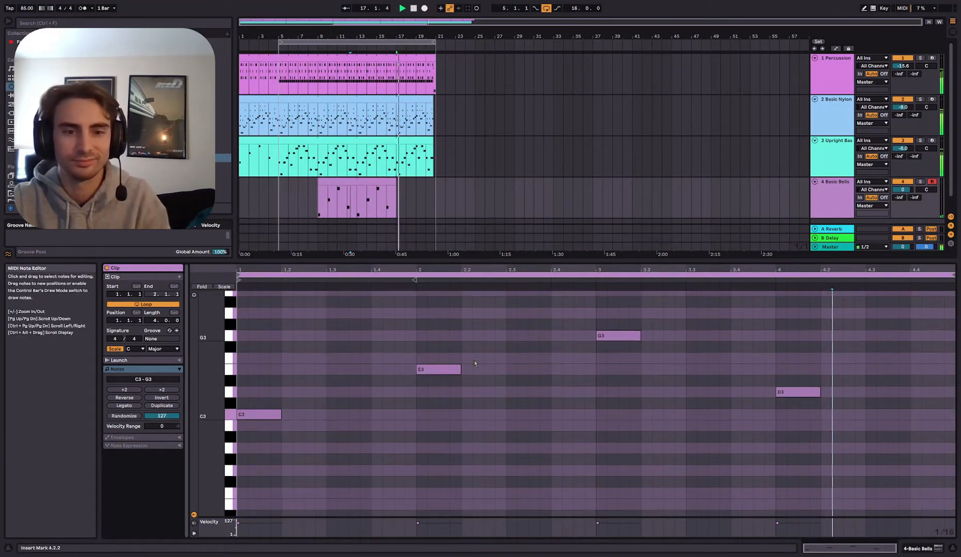
pyautogui.scroll(1, 474, 363)
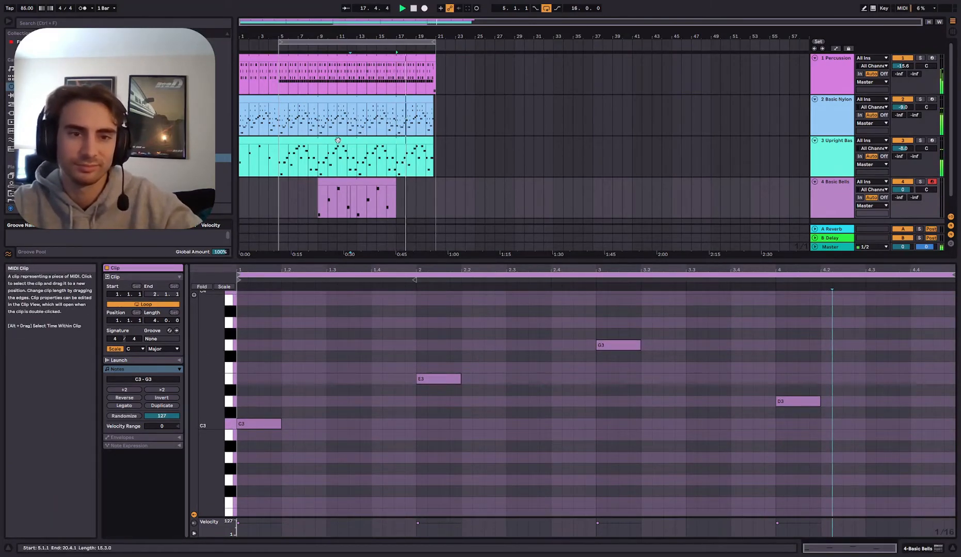
pyautogui.click(336, 129)
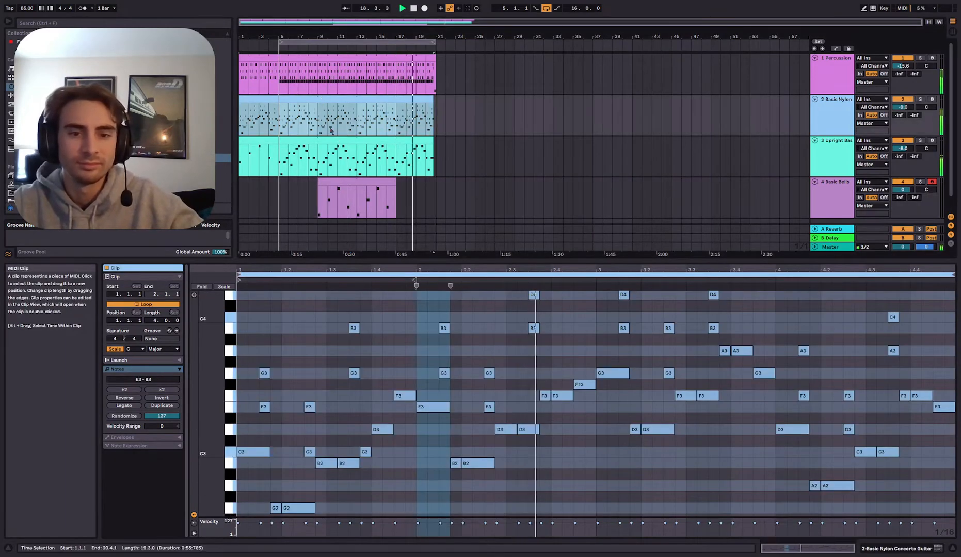
pyautogui.click(239, 347)
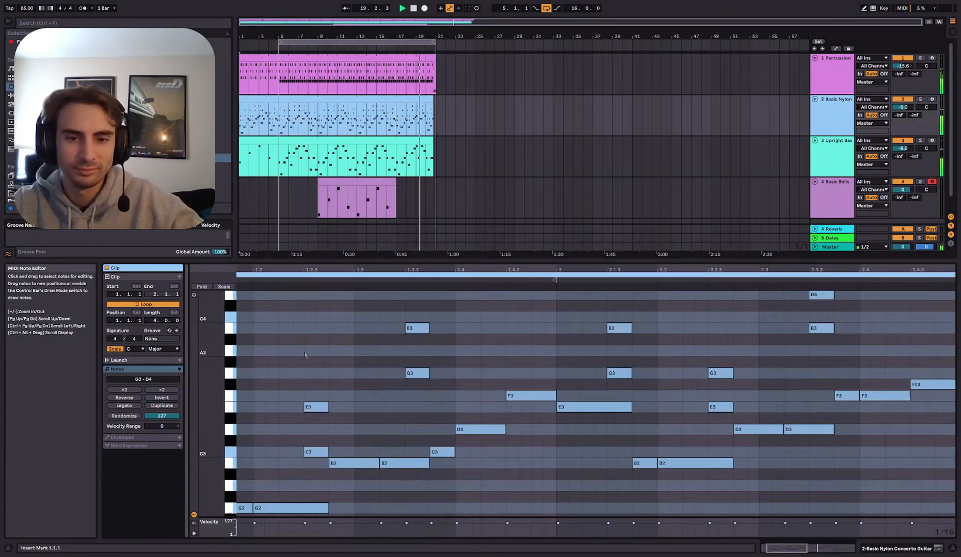
pyautogui.moveTo(221, 367)
pyautogui.mouseDown()
pyautogui.moveTo(232, 367)
pyautogui.moveTo(205, 368)
pyautogui.moveTo(220, 364)
pyautogui.mouseUp()
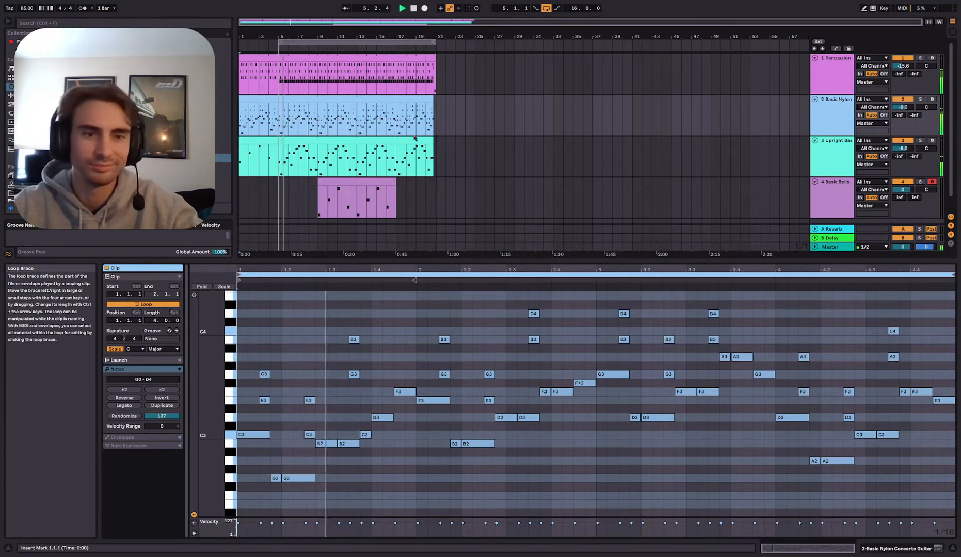
pyautogui.click(414, 9)
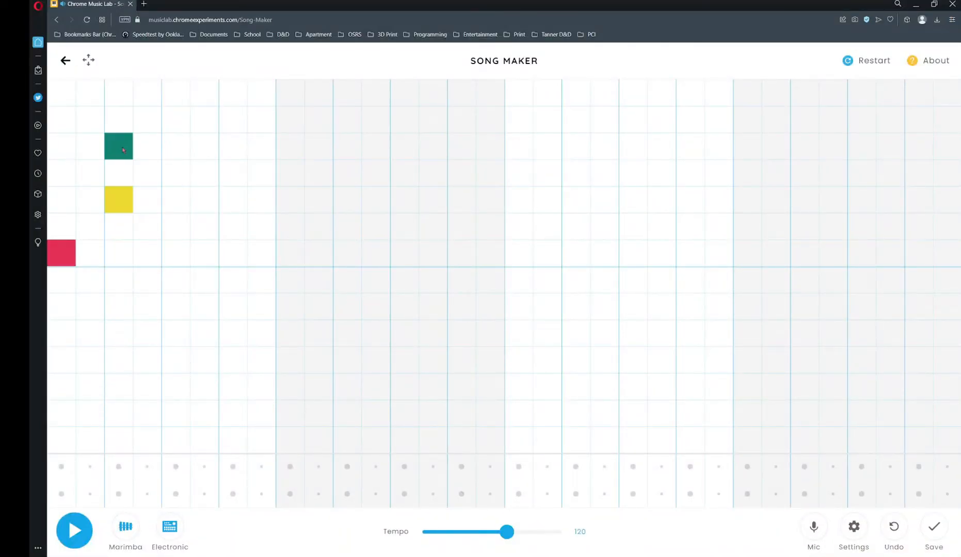
# Step: Switch to Song Maker in the browser, add low green notes in columns four and five, red and yellow notes in column six, and audition the pattern
pyautogui.click(204, 253)
pyautogui.click(205, 200)
pyautogui.press('space')
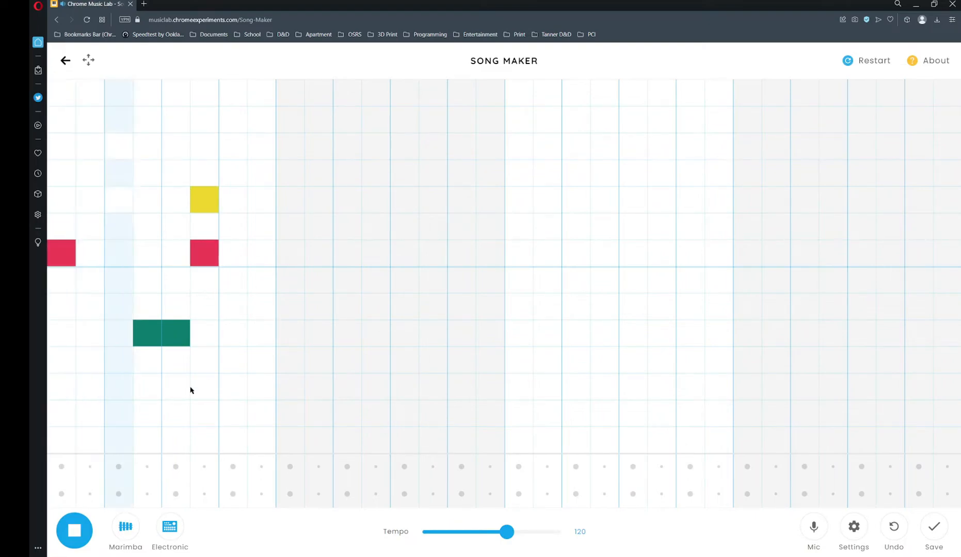
pyautogui.press('space')
# Step: Move the red and yellow notes from the sixth column to the seventh
pyautogui.click(233, 253)
pyautogui.click(204, 253)
pyautogui.click(261, 199)
pyautogui.click(205, 199)
pyautogui.click(262, 281)
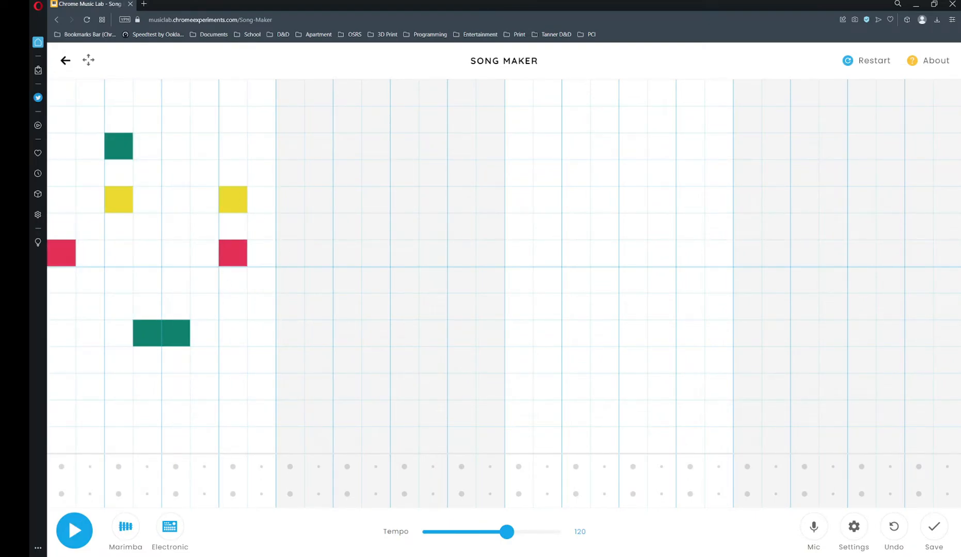
# Step: Add high pink and green notes in column 11, low pink in columns 8 and 10, red in 12, orange in 13 and light green in 15
pyautogui.click(351, 201)
pyautogui.click(346, 146)
pyautogui.click(346, 92)
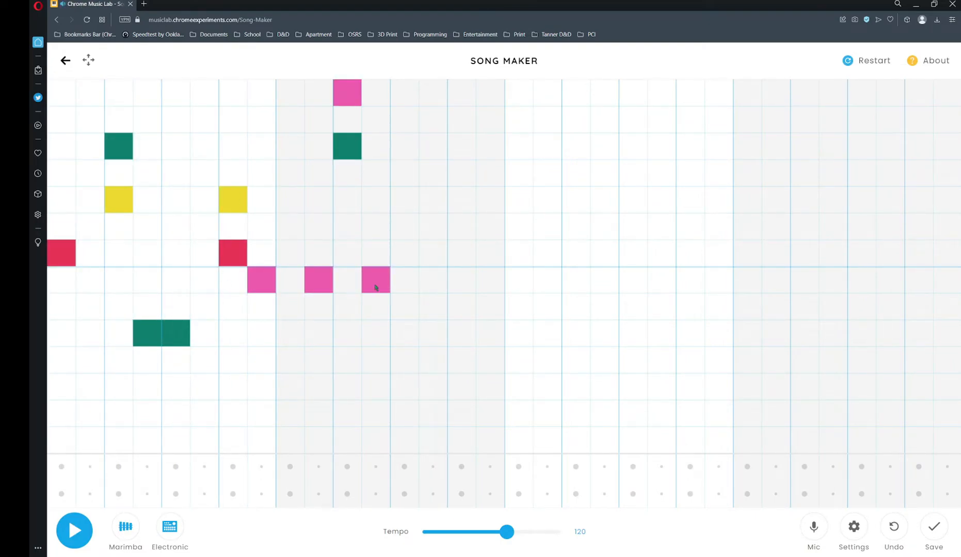
pyautogui.click(376, 284)
pyautogui.click(375, 253)
pyautogui.click(405, 221)
pyautogui.click(458, 178)
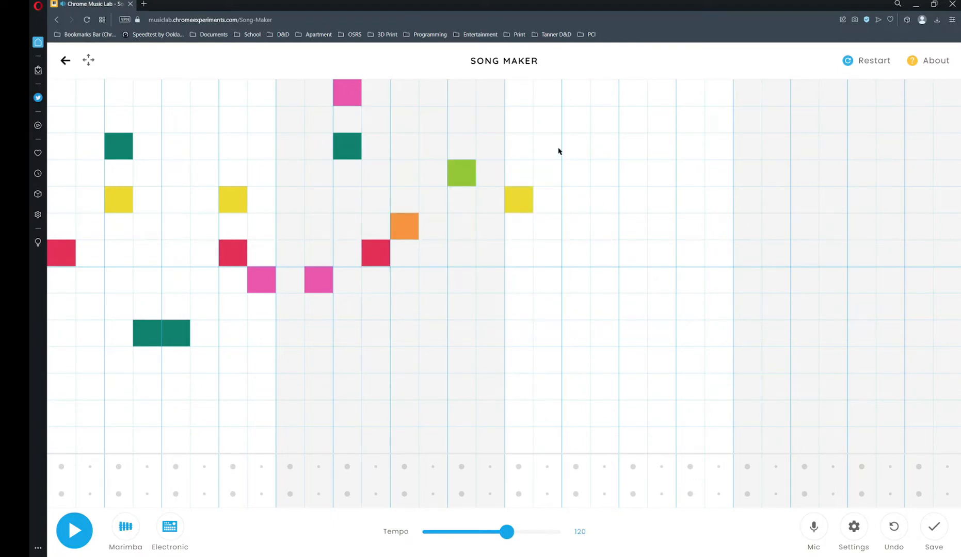
# Step: Add yellow in column 17, high pink and green in column 19, low pink in columns 20 and 21, and green and yellow in column 22
pyautogui.click(576, 148)
pyautogui.click(576, 93)
pyautogui.moveTo(604, 282); pyautogui.dragTo(635, 281)
pyautogui.click(661, 146)
pyautogui.click(663, 201)
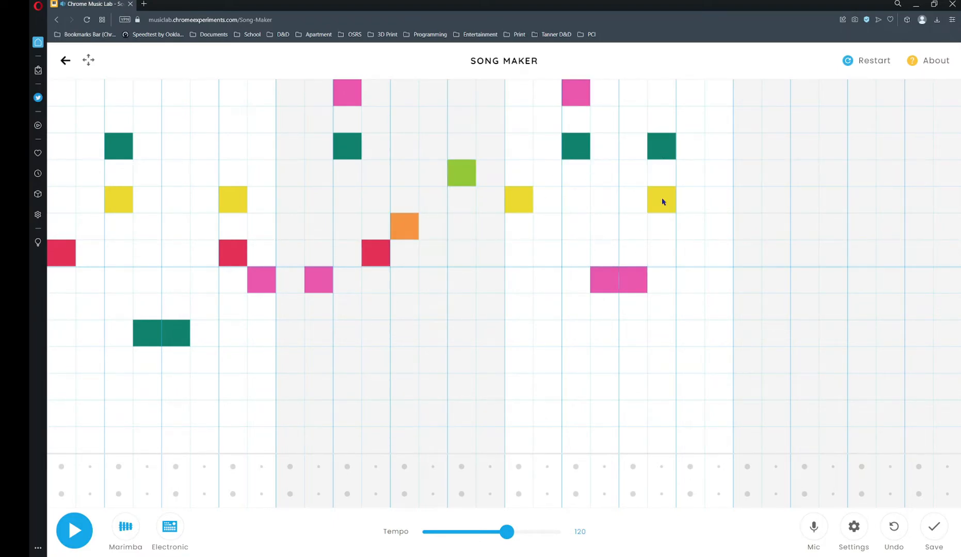
# Step: Add orange notes in columns 23 and 25, followed by light green notes in the last bar
pyautogui.click(690, 227)
pyautogui.click(746, 228)
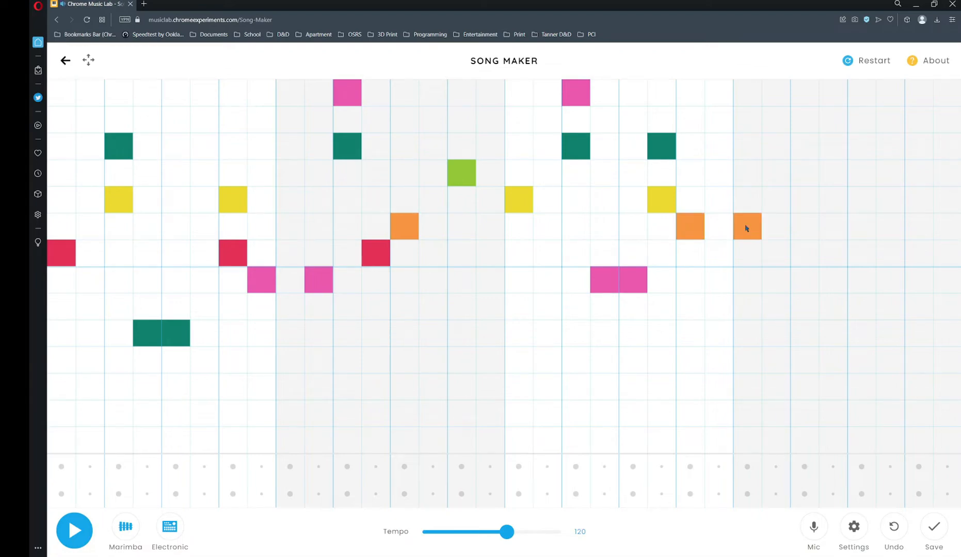
pyautogui.click(779, 177)
pyautogui.click(779, 177)
pyautogui.click(807, 176)
# Step: Move the green and yellow pair to column 23, the orange notes to columns 24 and 26, and the last high pink note to column 27
pyautogui.click(662, 199)
pyautogui.click(690, 200)
pyautogui.click(690, 147)
pyautogui.click(662, 147)
pyautogui.click(692, 227)
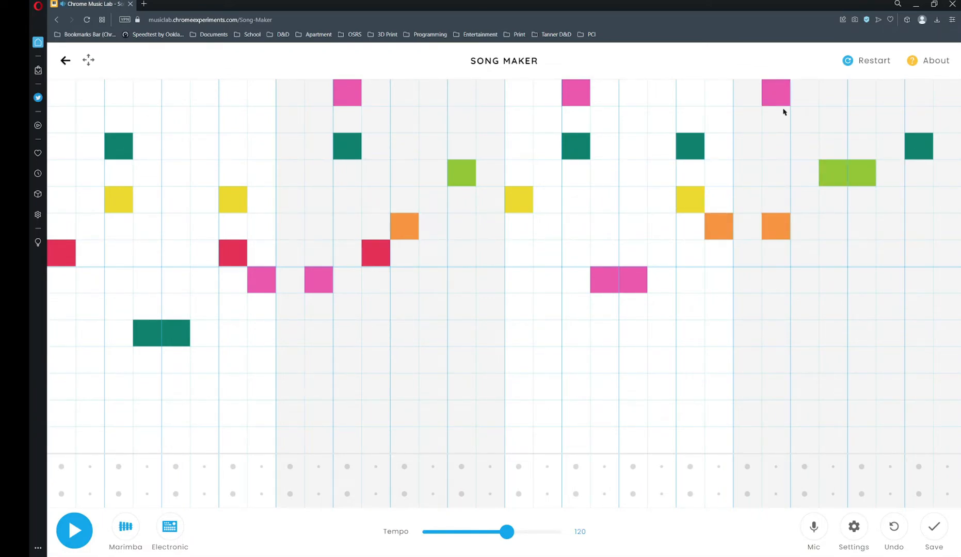
pyautogui.click(776, 93)
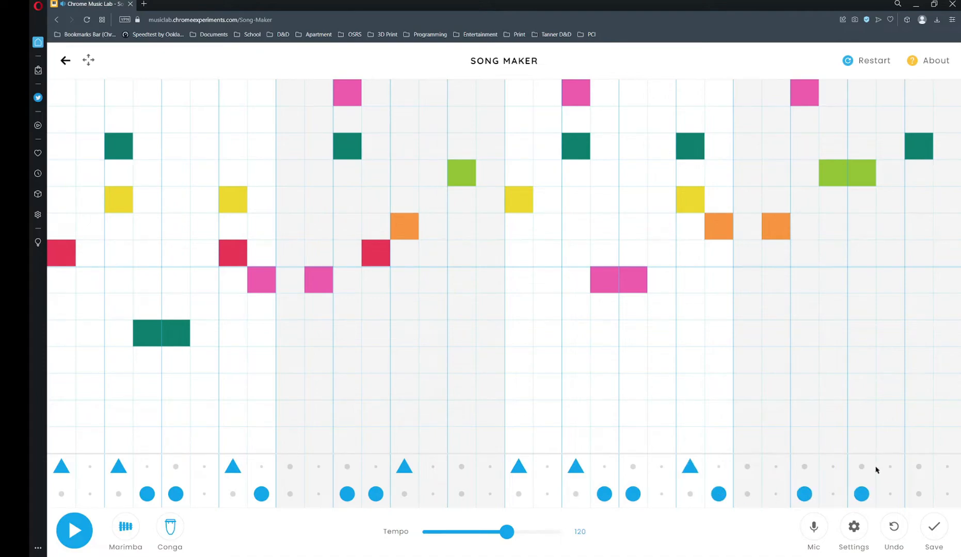
# Step: Audition the pattern at tempo 171, change the melody instrument from Marimba to Strings, and stop playback
pyautogui.press('space')
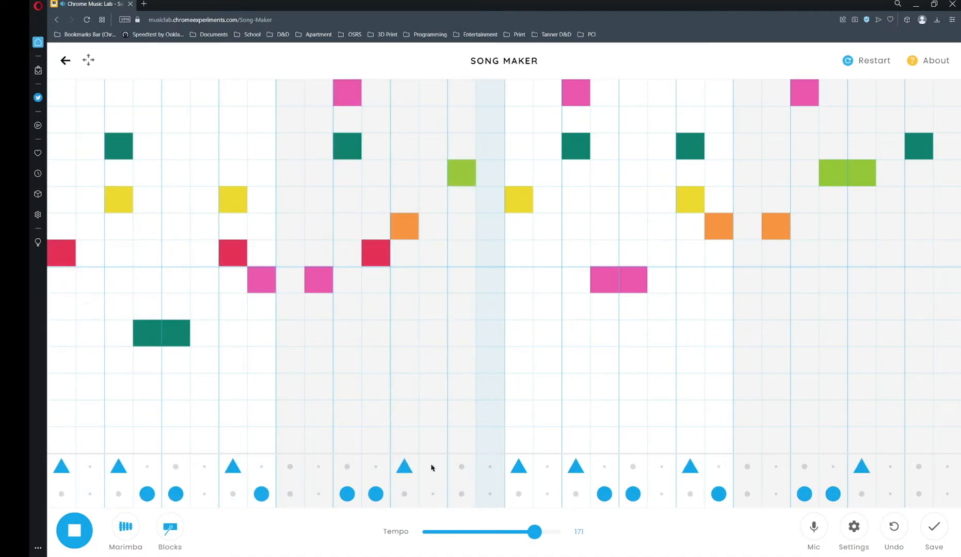
pyautogui.click(126, 527)
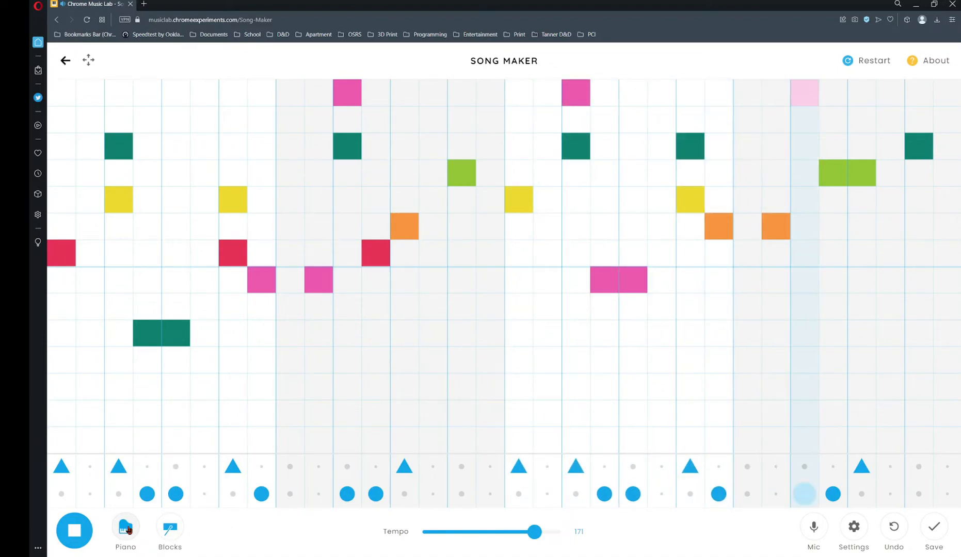
pyautogui.click(126, 527)
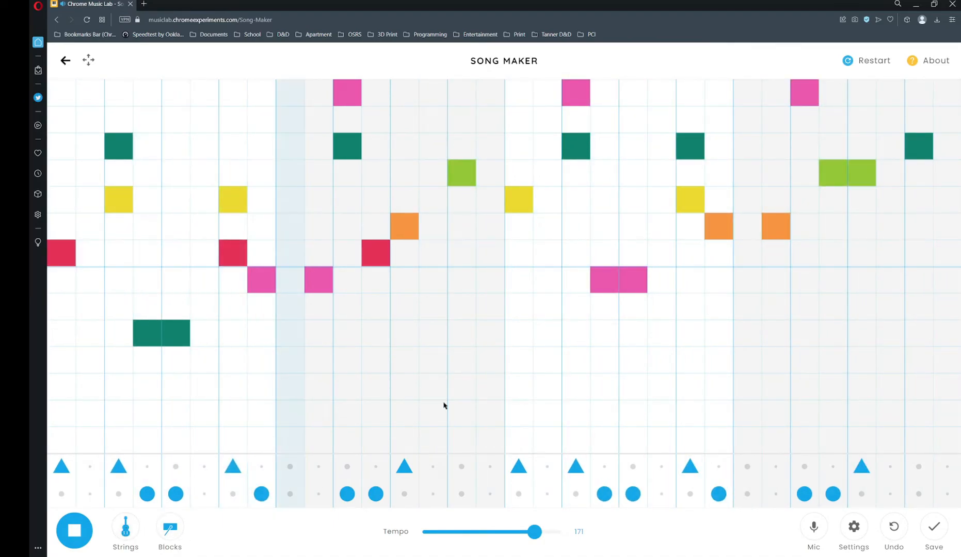
pyautogui.press('space')
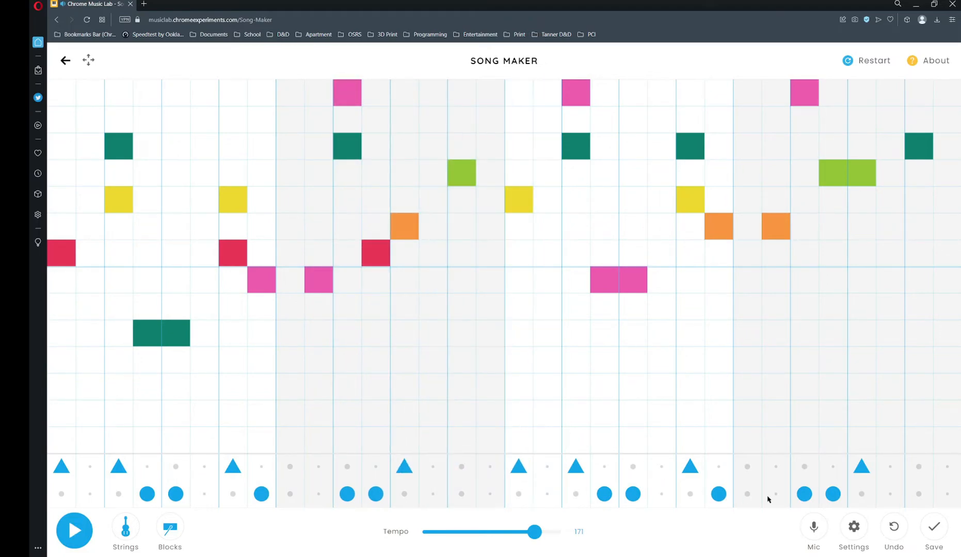
# Step: Set the song length to 6 bars in the Song Maker settings and apply it
pyautogui.click(855, 526)
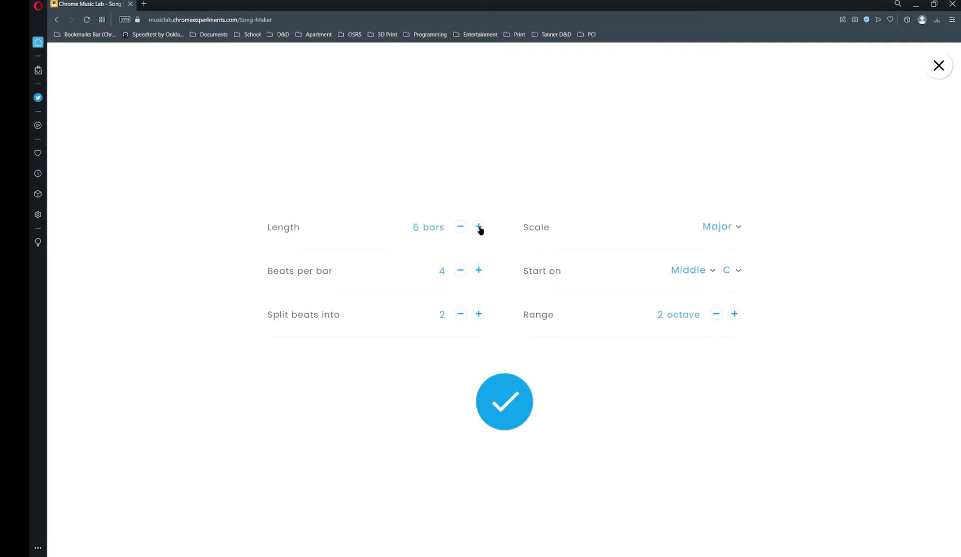
pyautogui.click(514, 404)
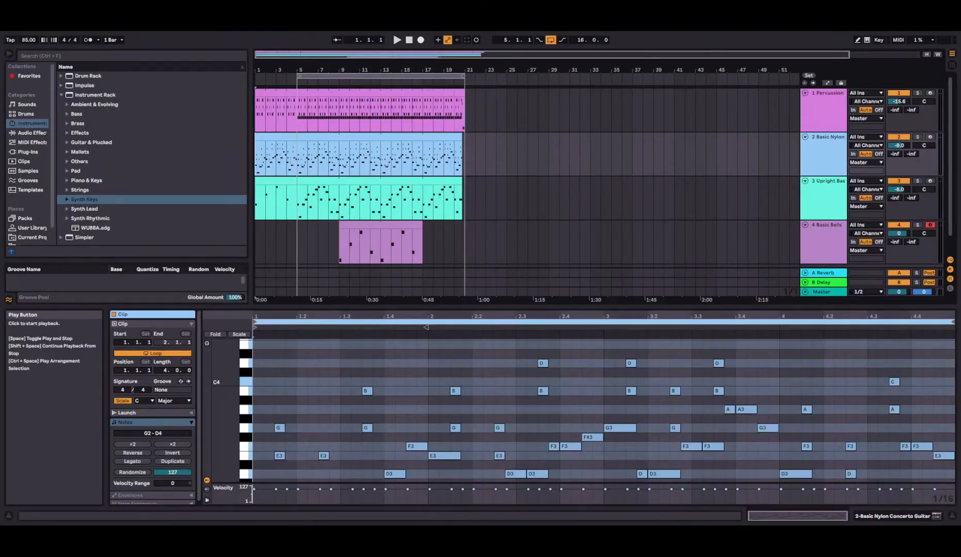
# Step: Switch to Ableton Live and play the arrangement from the beginning
pyautogui.click(397, 40)
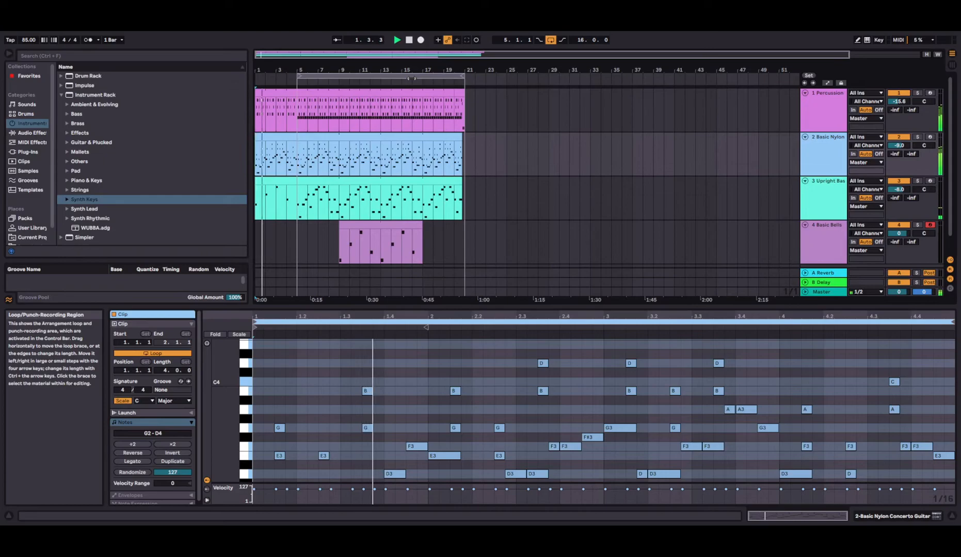